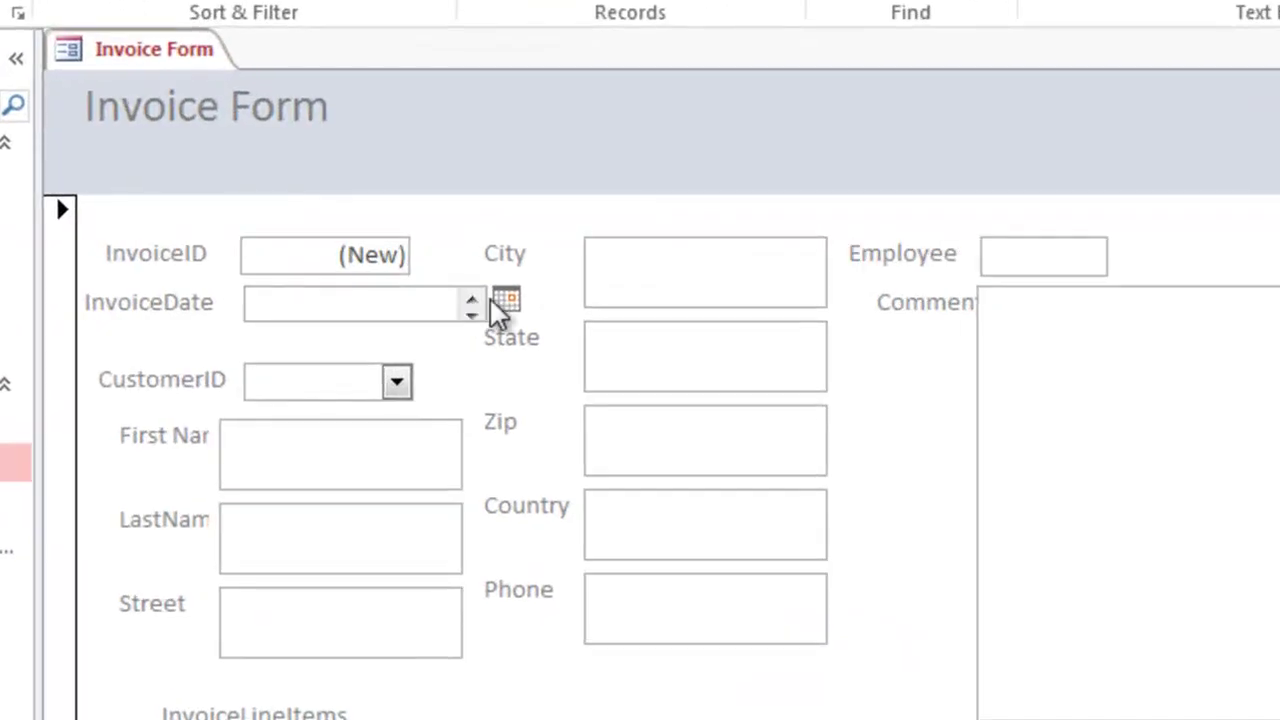
# Step: Date the invoice 8/30/2014 and assign it to customer 275
pyautogui.click(453, 261)
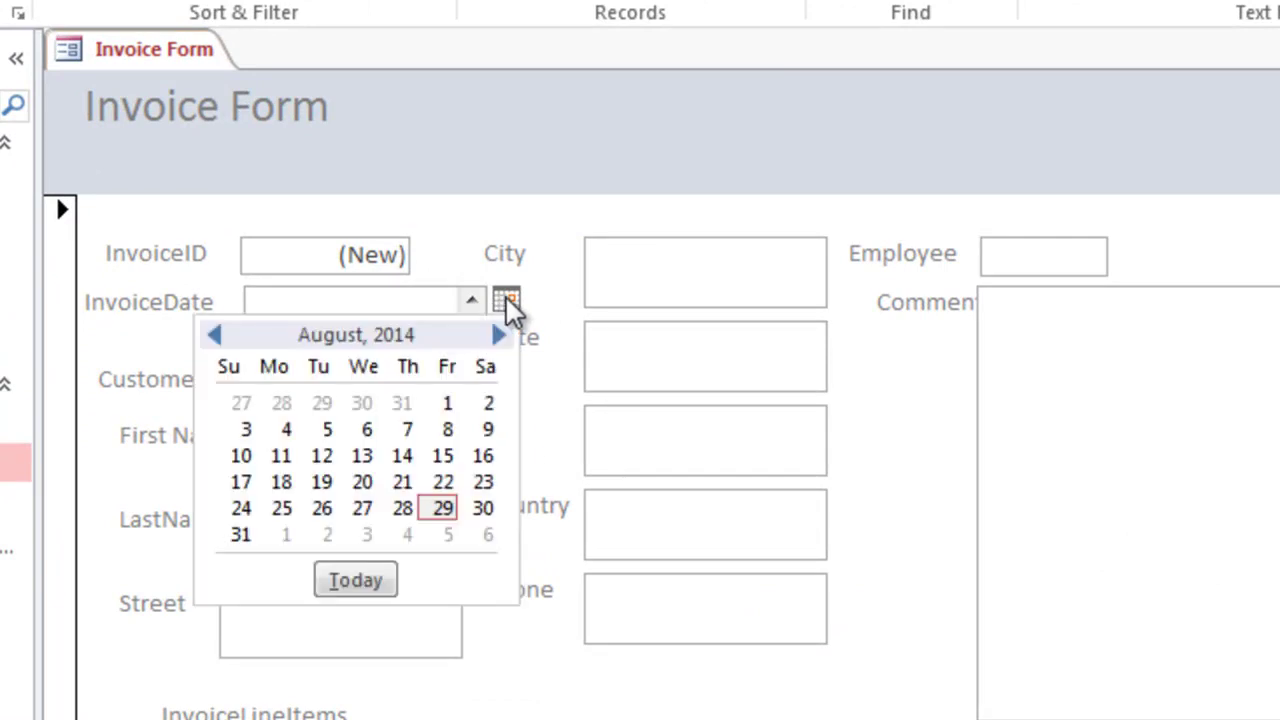
pyautogui.click(482, 508)
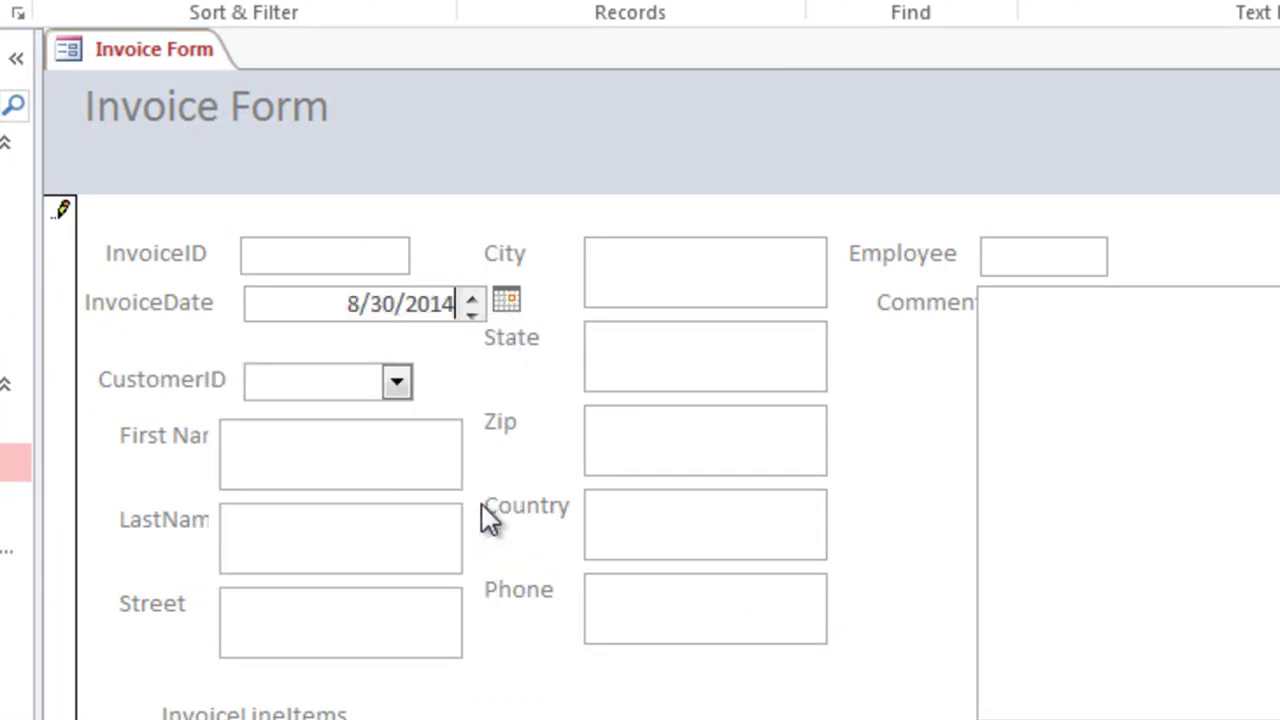
pyautogui.click(397, 381)
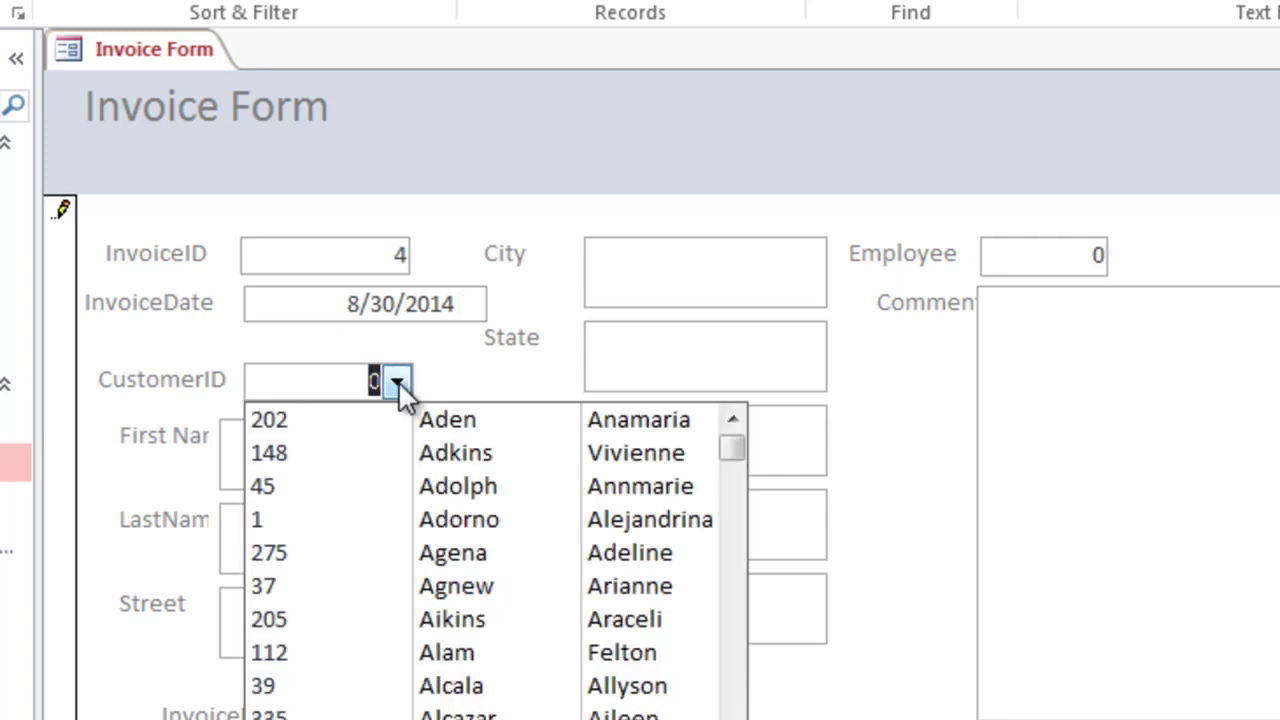
pyautogui.click(454, 563)
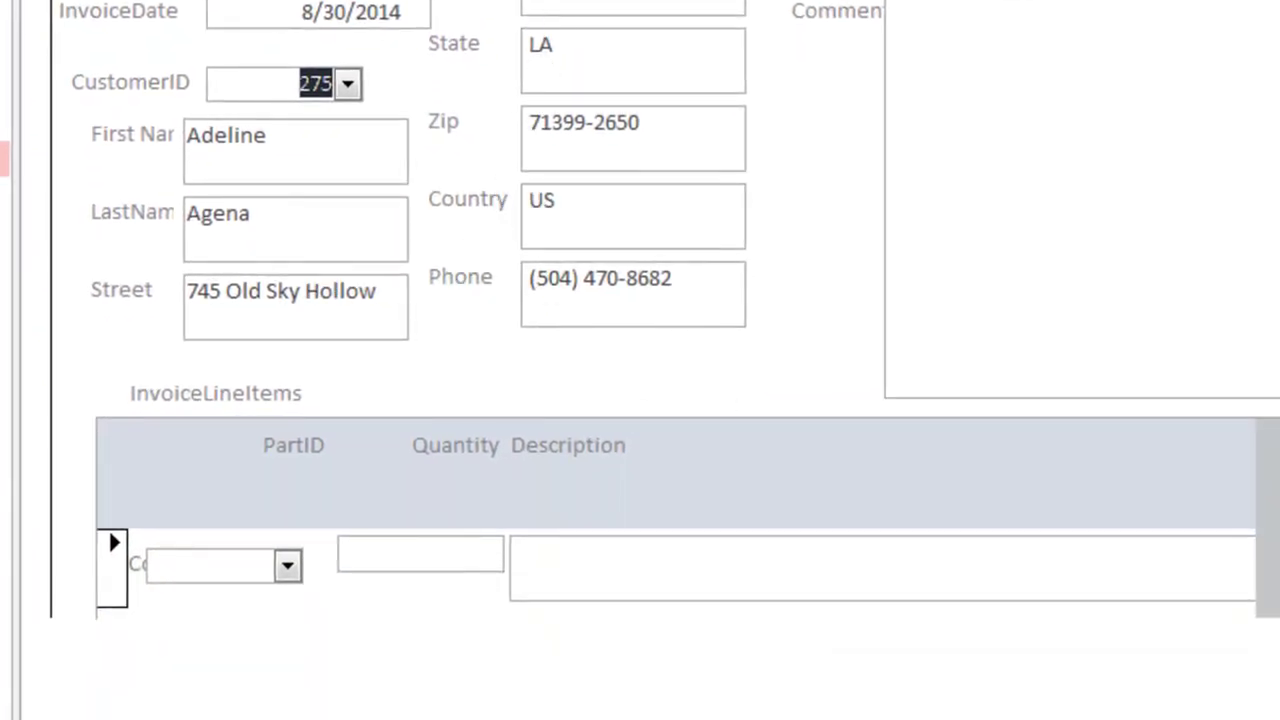
# Step: Add AutoVac and Algea Killer 8 oz as the first two line items, each quantity 1
pyautogui.scroll(-5, 640, 300)
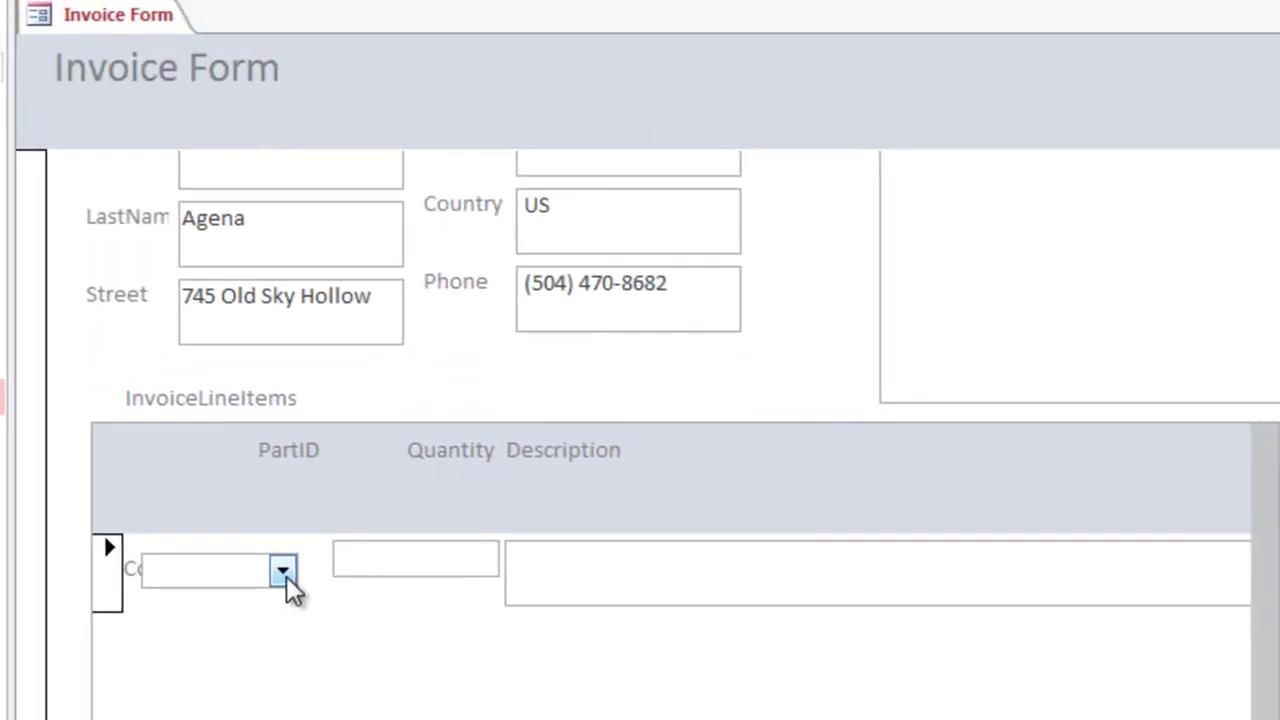
pyautogui.click(287, 333)
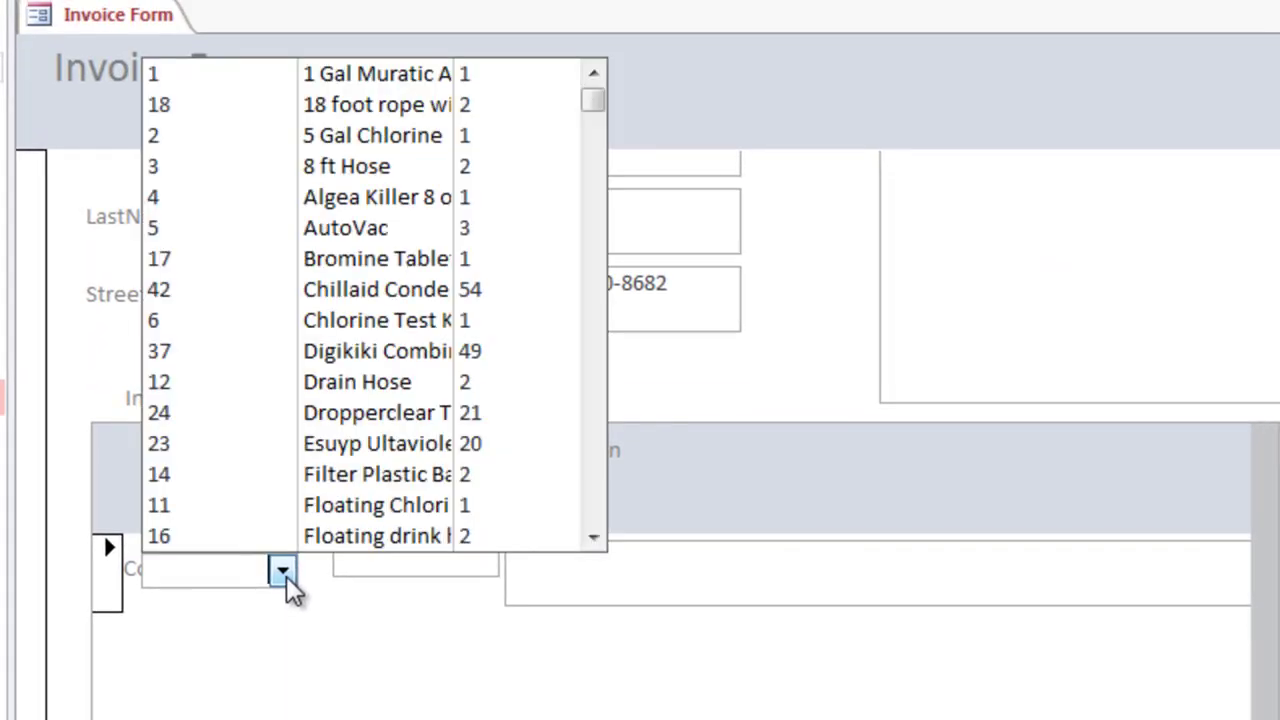
pyautogui.click(336, 245)
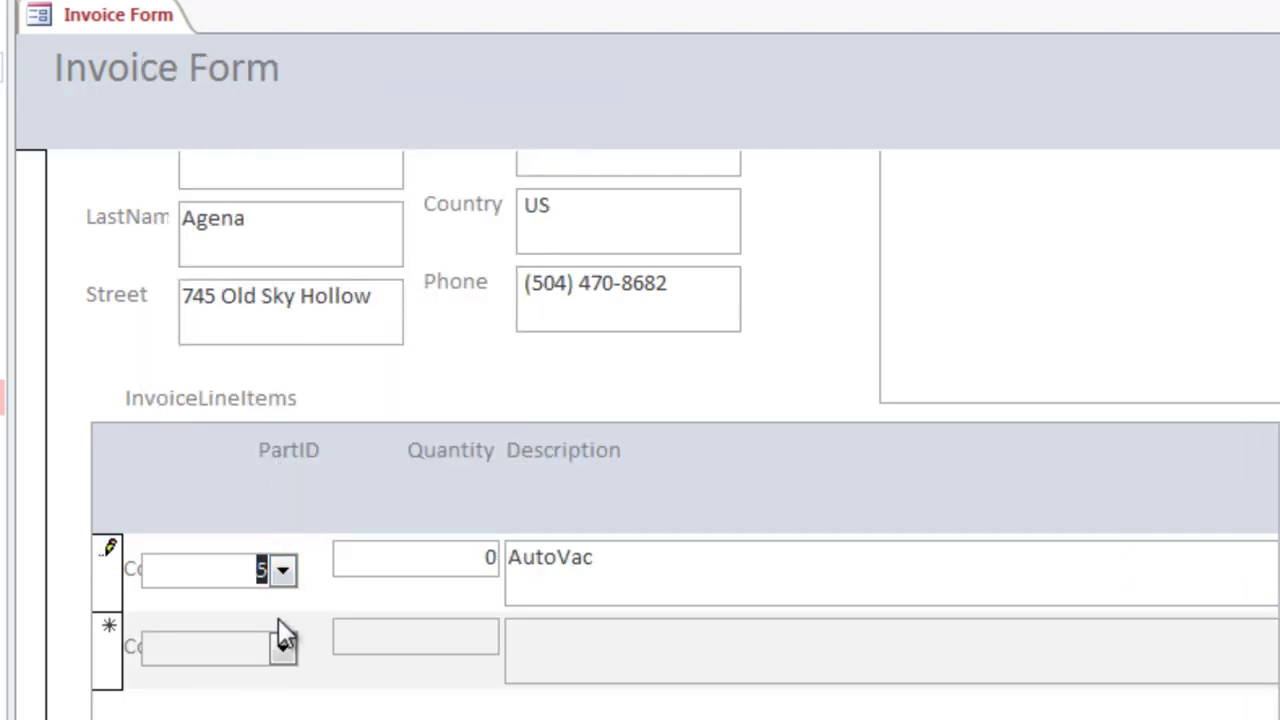
pyautogui.click(424, 553)
pyautogui.doubleClick(424, 553)
pyautogui.write('1')
pyautogui.click(282, 648)
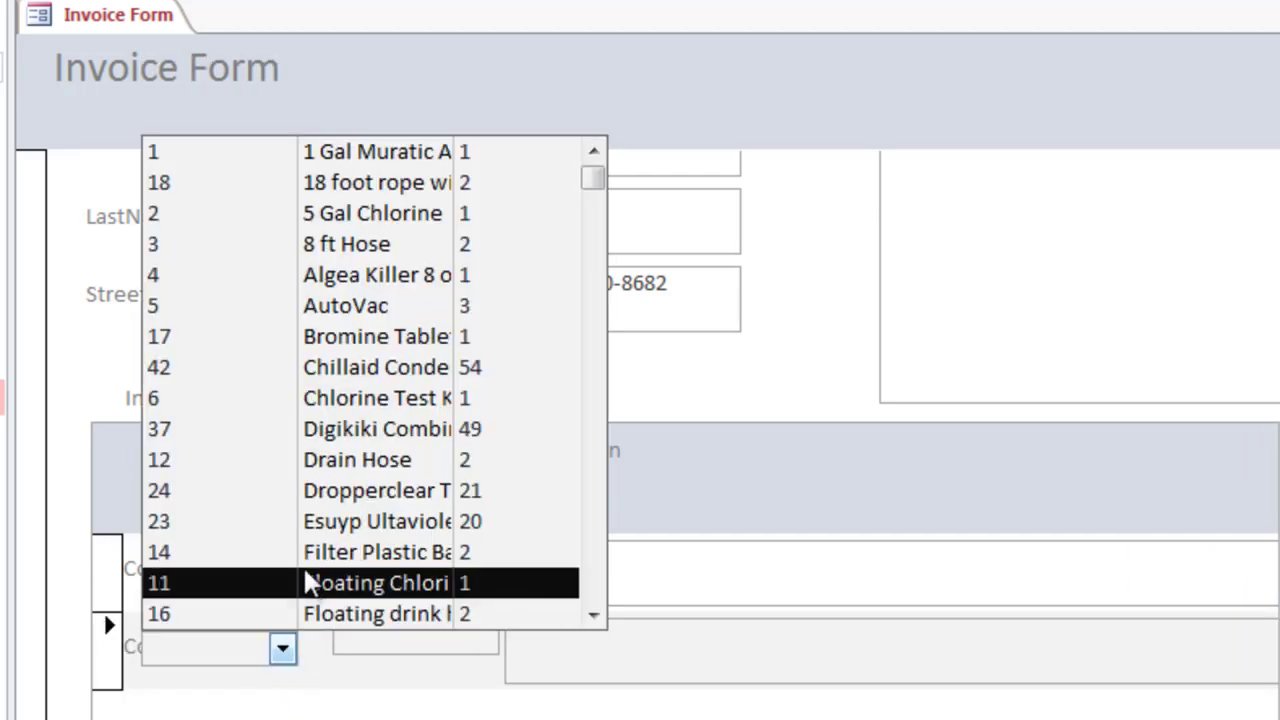
pyautogui.click(376, 275)
pyautogui.doubleClick(437, 622)
pyautogui.write('1')
# Step: Add 8 ft Hose with quantity 2, then Filter Plastic Basket as the fourth line
pyautogui.click(282, 715)
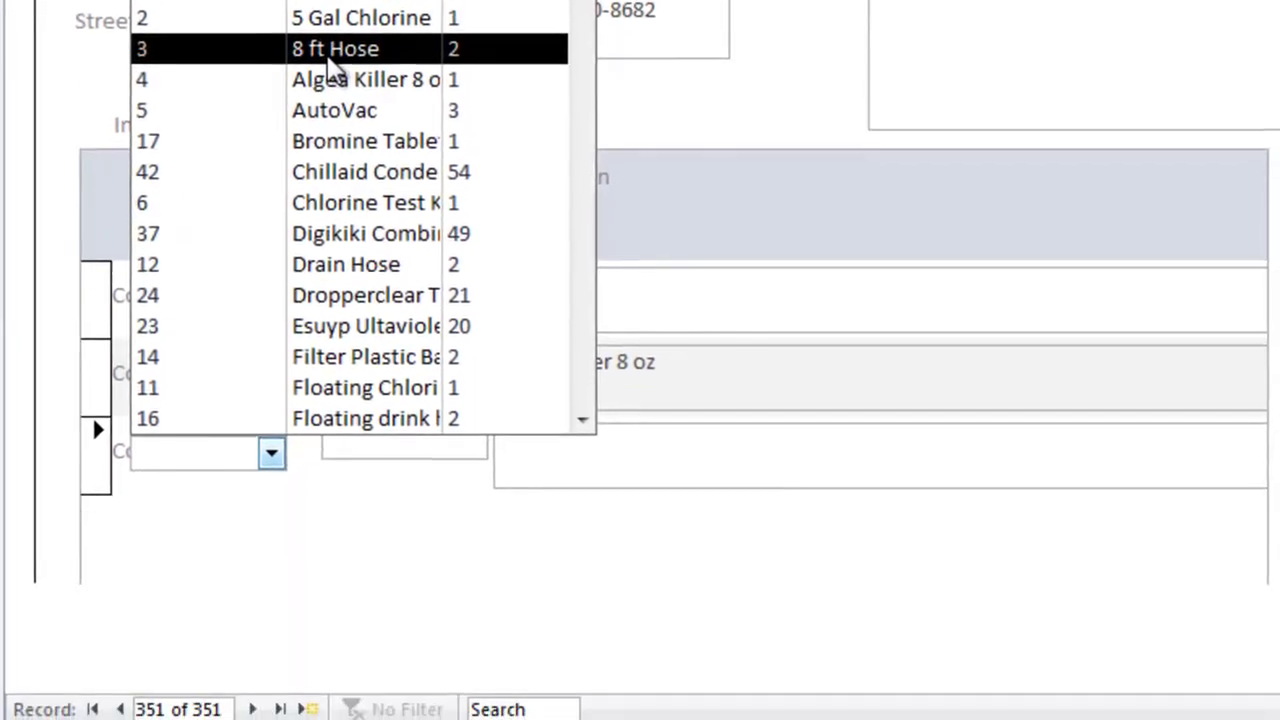
pyautogui.click(330, 55)
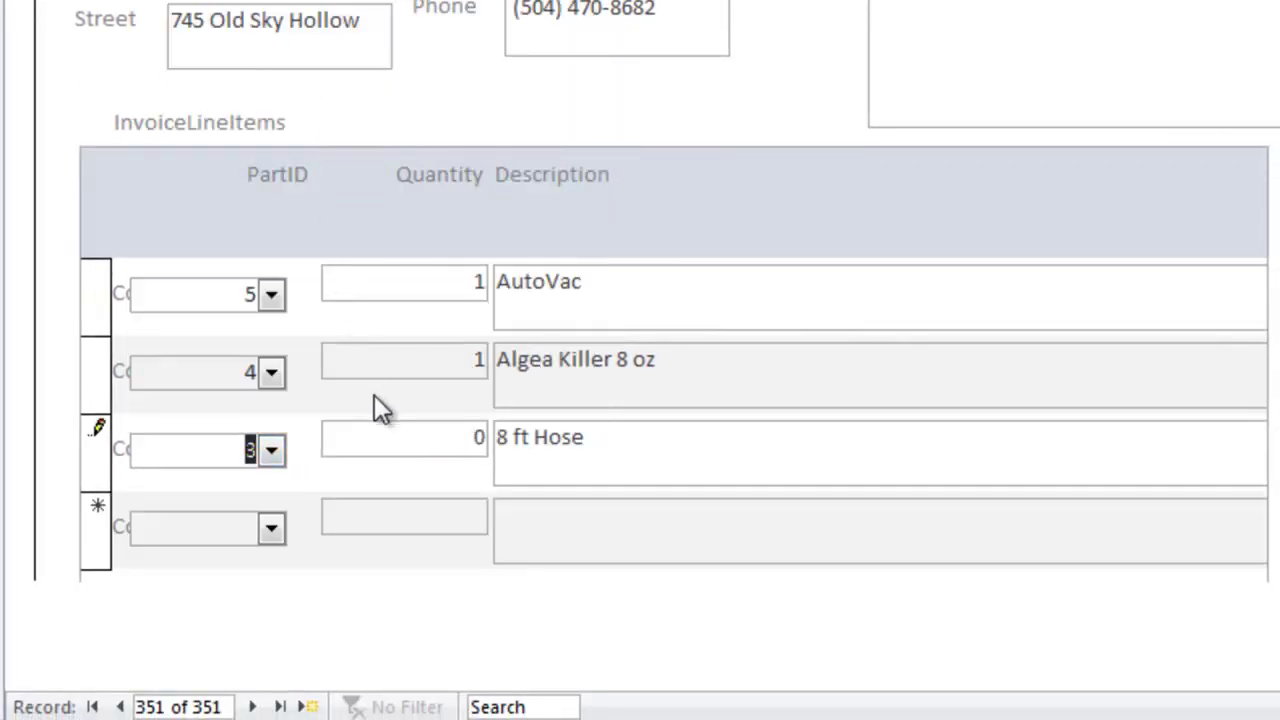
pyautogui.doubleClick(458, 437)
pyautogui.write('2')
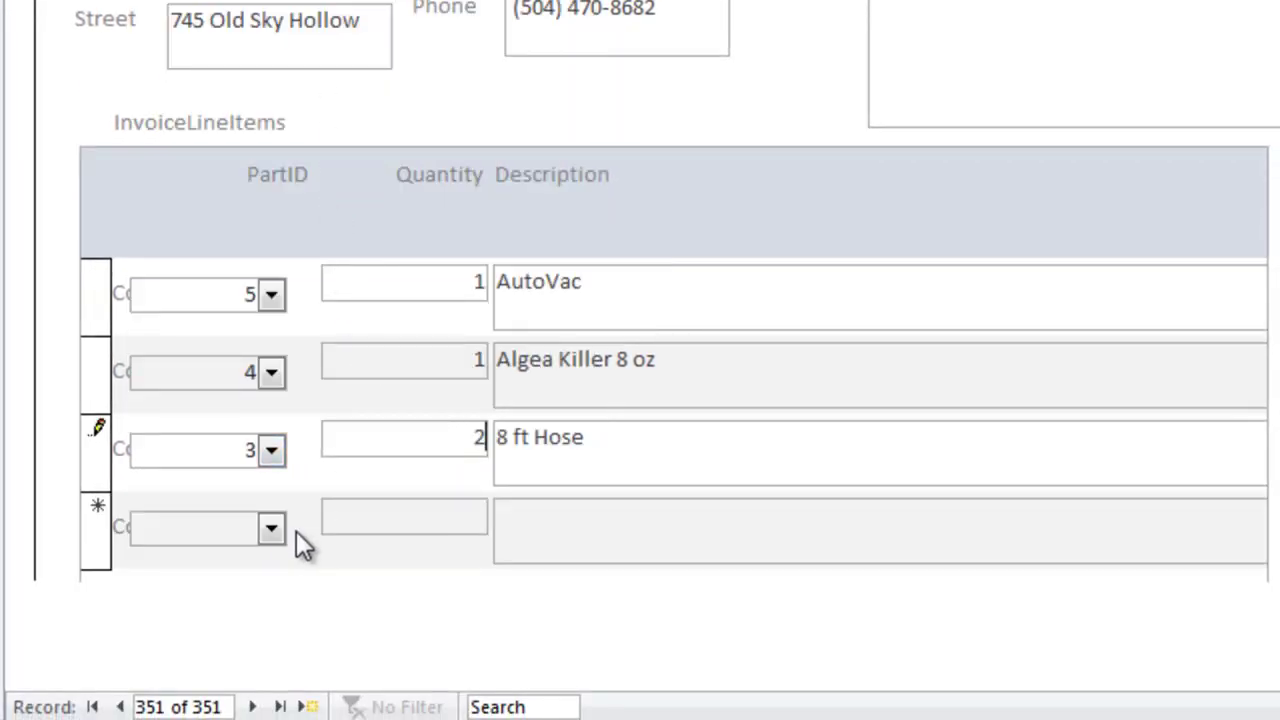
pyautogui.click(272, 531)
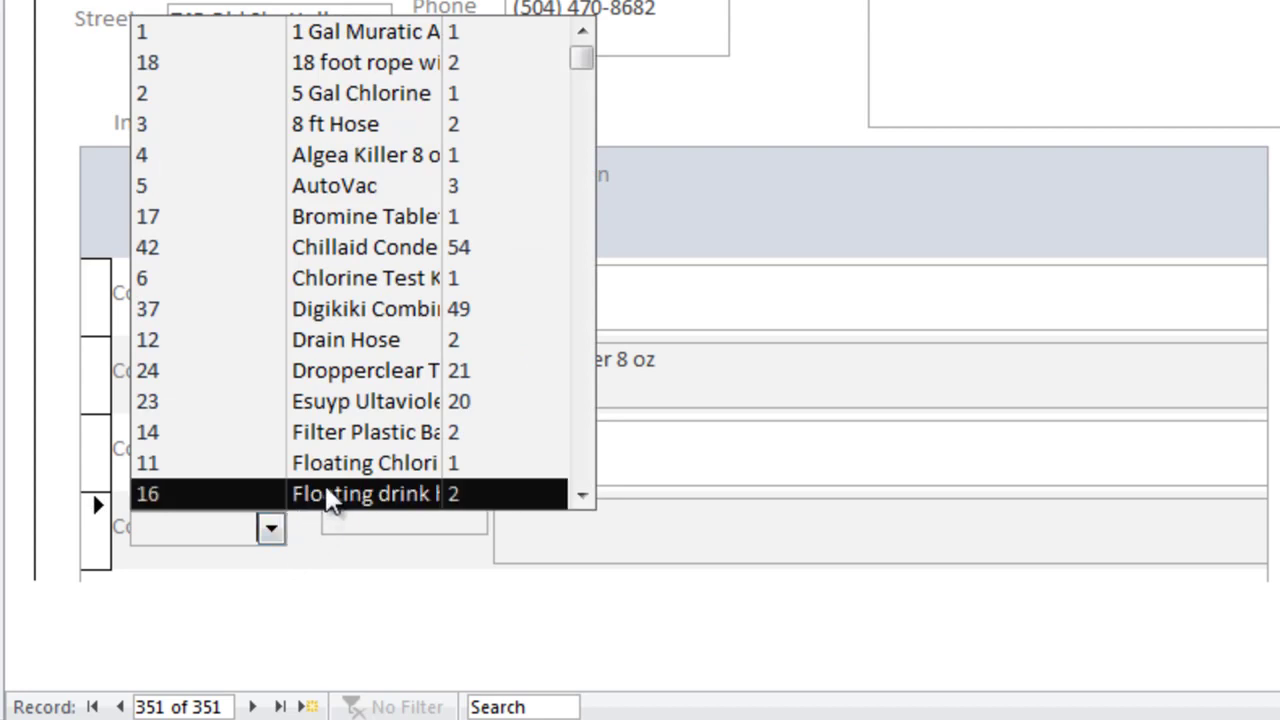
pyautogui.click(335, 445)
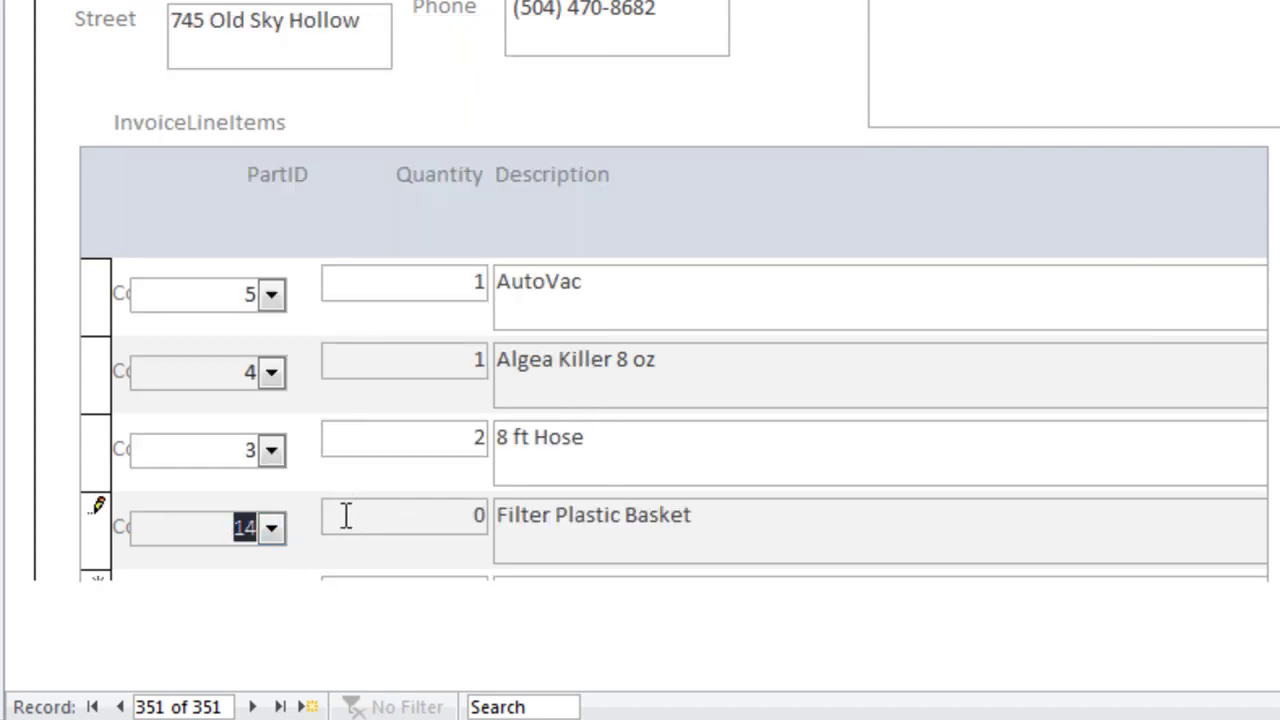
pyautogui.click(470, 514)
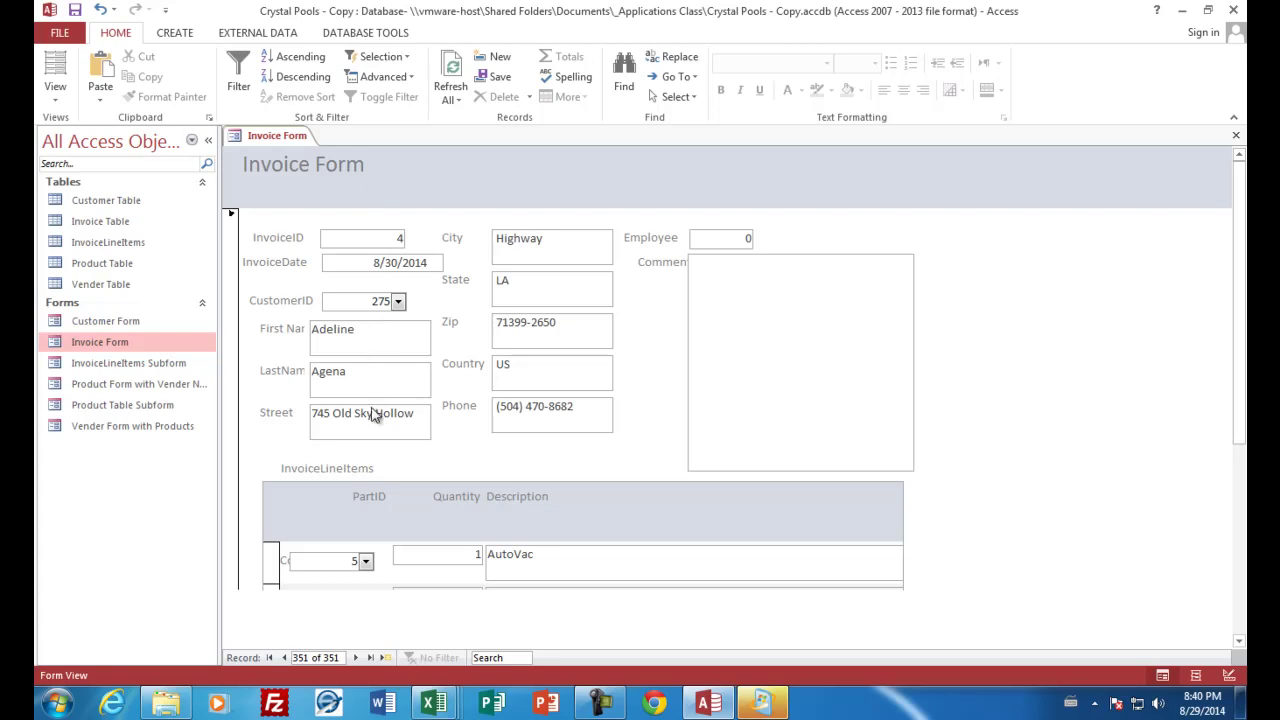
# Step: Scroll to review the invoice form, then bring up the Create ribbon in the Crystal Pools database
pyautogui.moveTo(1237, 342); pyautogui.dragTo(1220, 477)
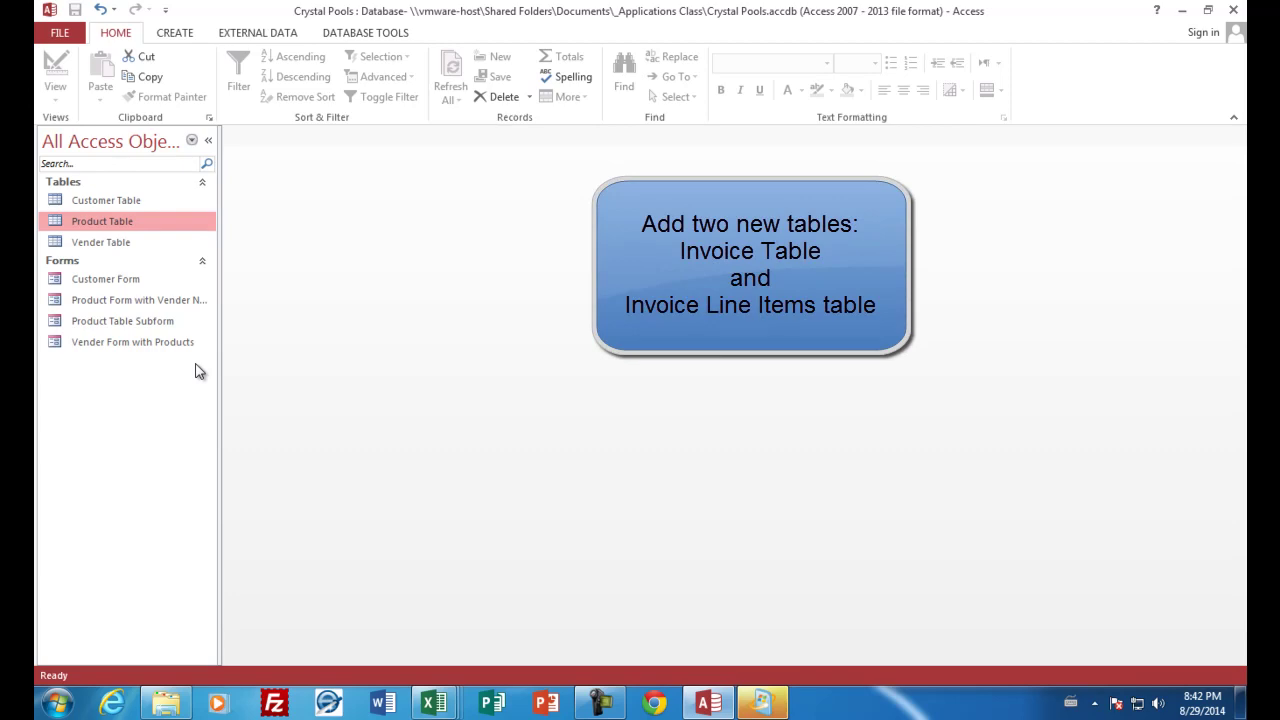
pyautogui.click(178, 33)
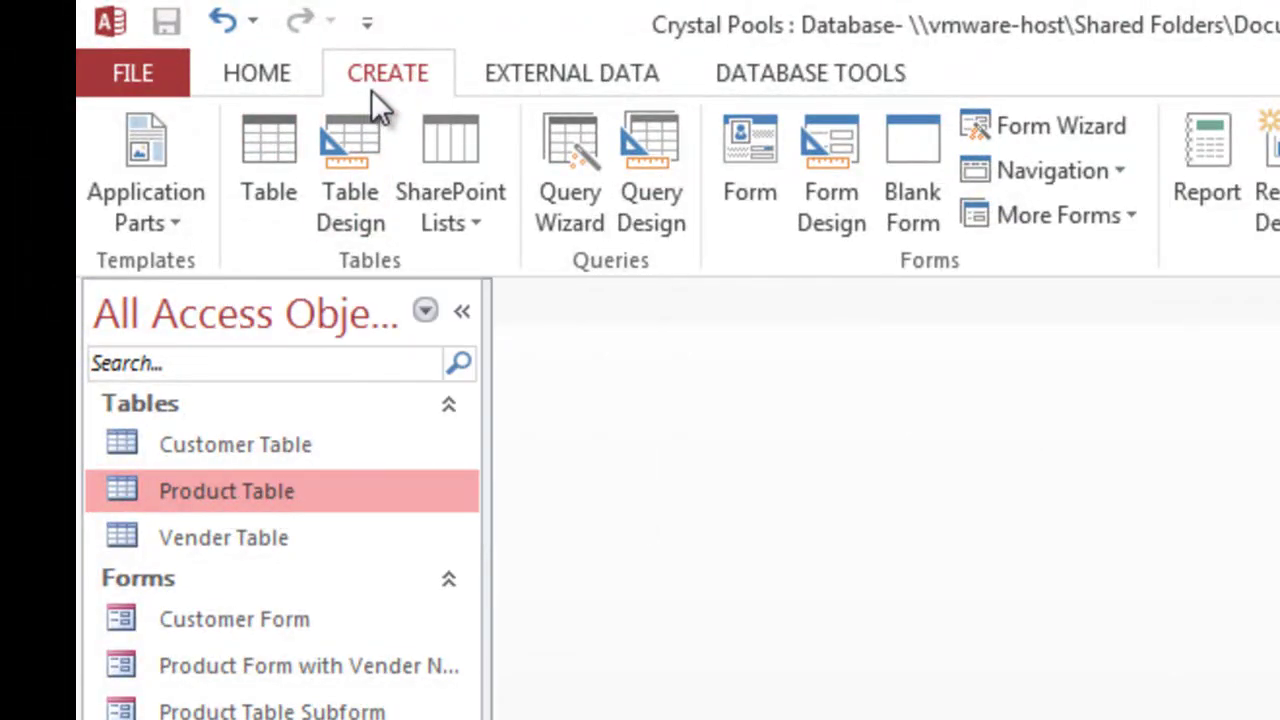
# Step: Create a blank table and save it as 'Invoice' in Design View
pyautogui.click(268, 156)
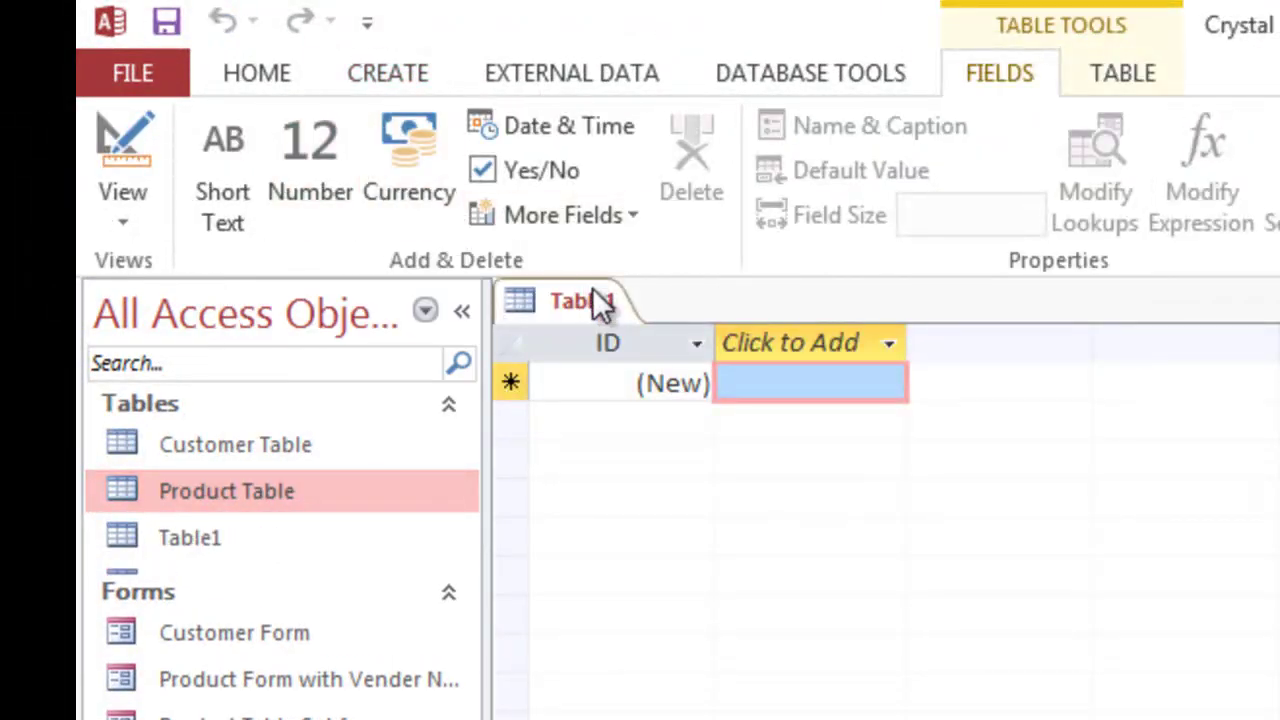
pyautogui.rightClick(584, 296)
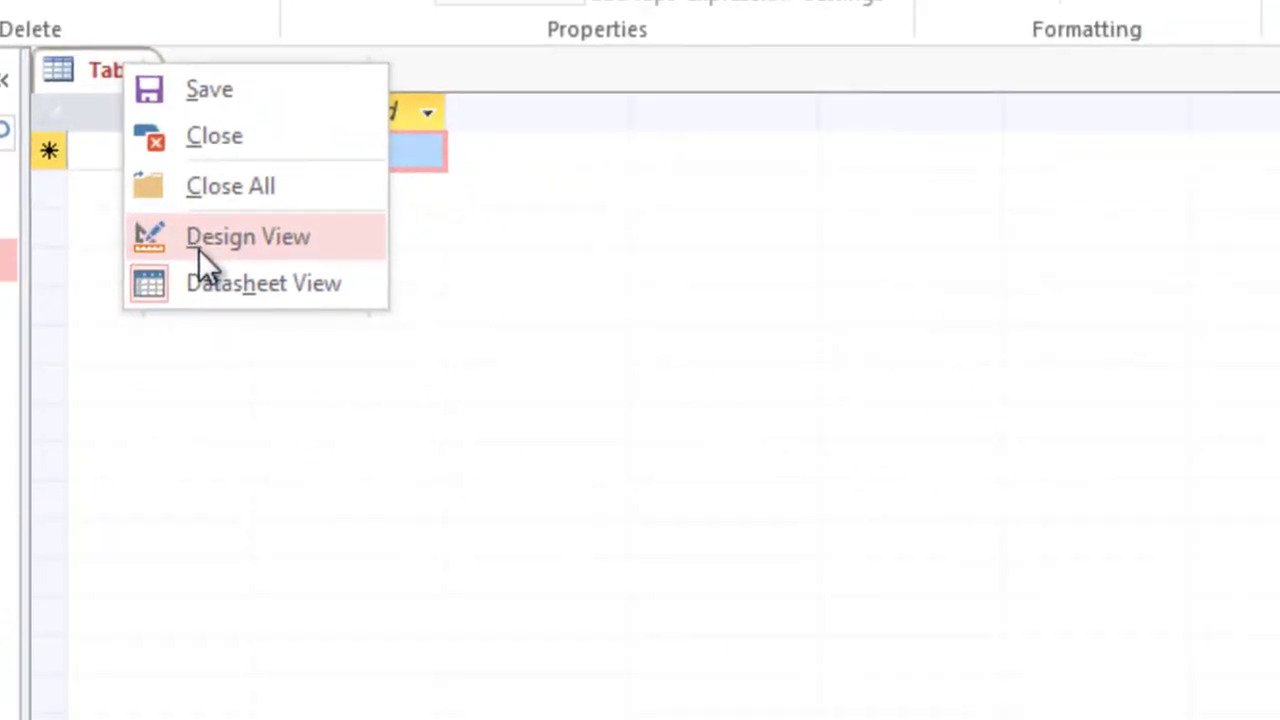
pyautogui.click(655, 468)
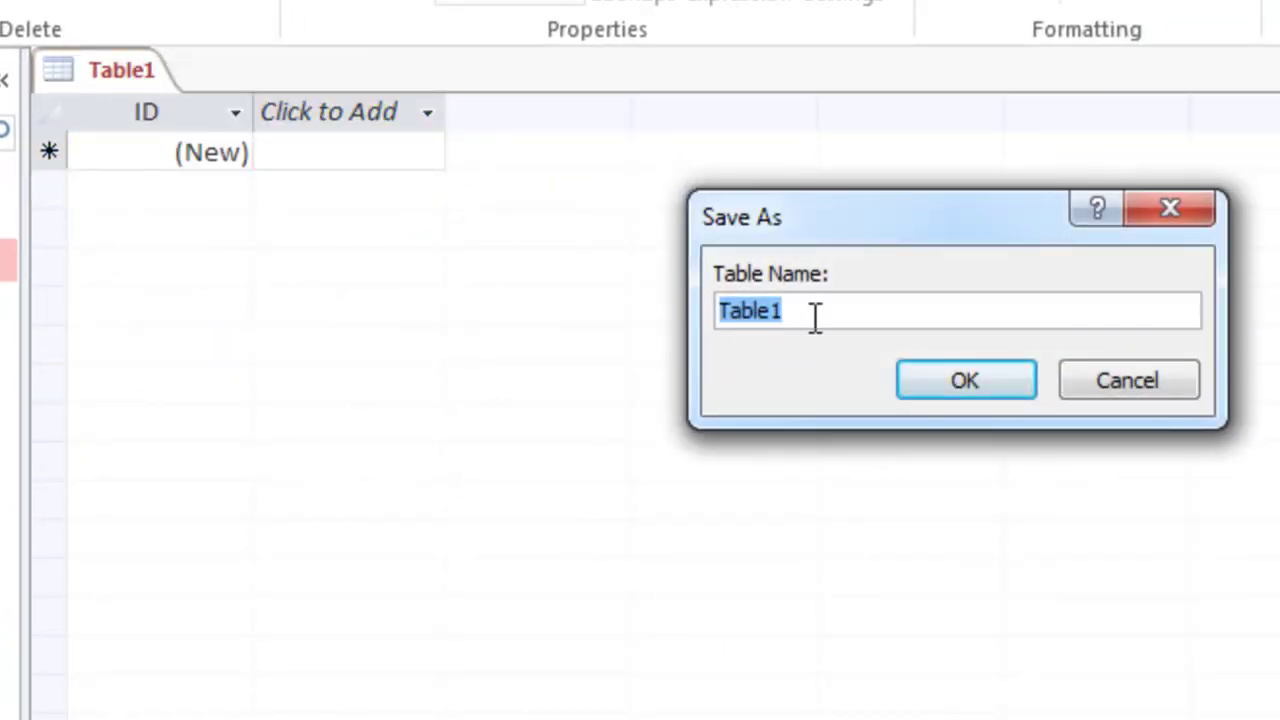
pyautogui.write('Invoice')
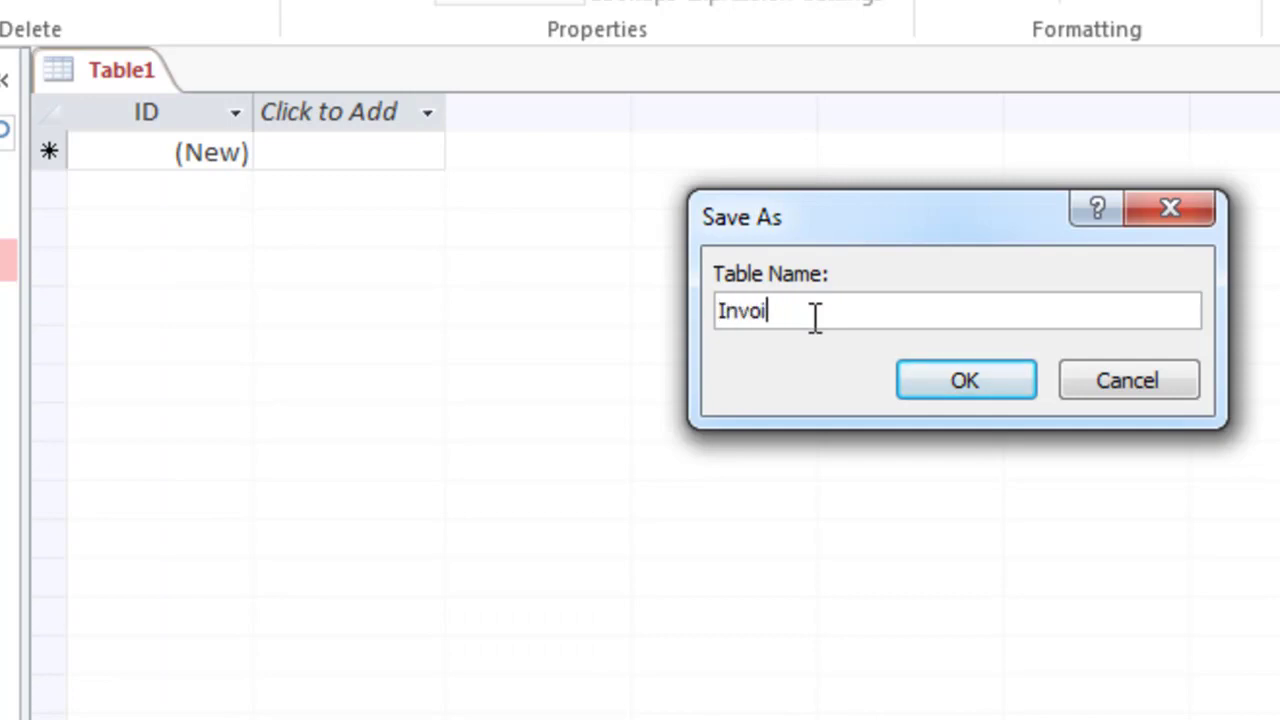
pyautogui.click(958, 379)
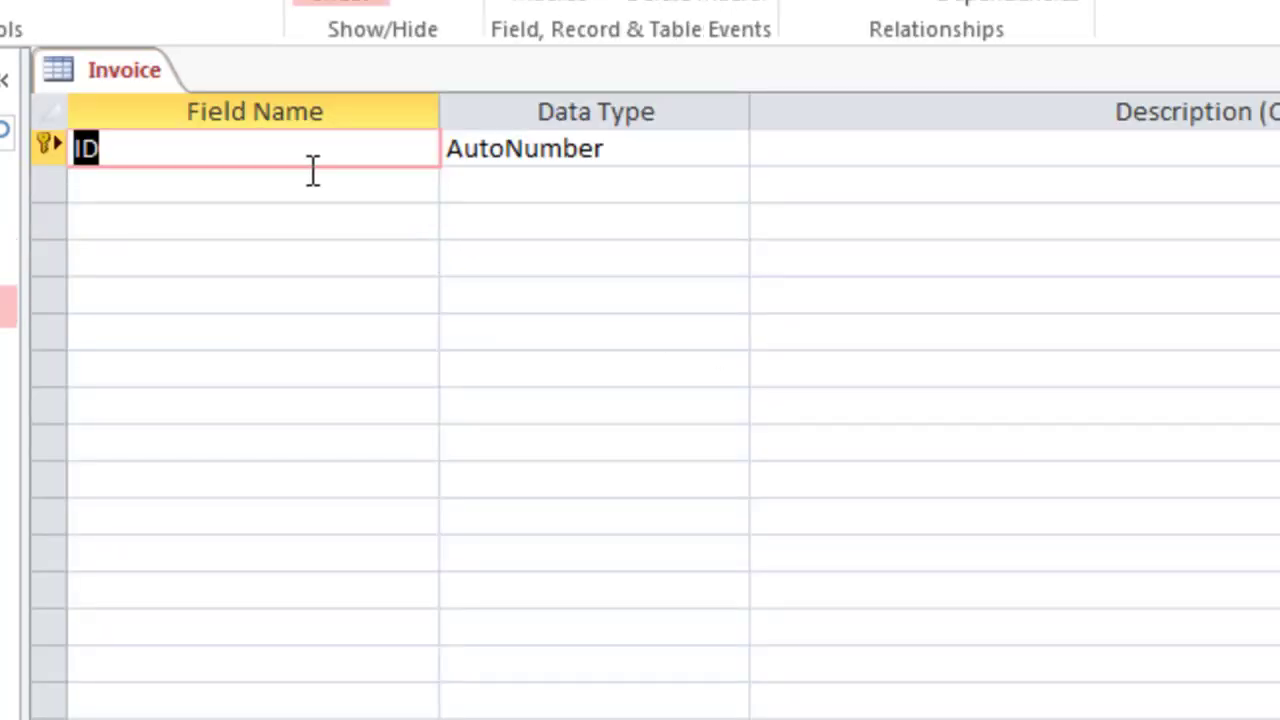
# Step: Name the key field InvoiceID and add CustomerID as a Number field
pyautogui.write('I')
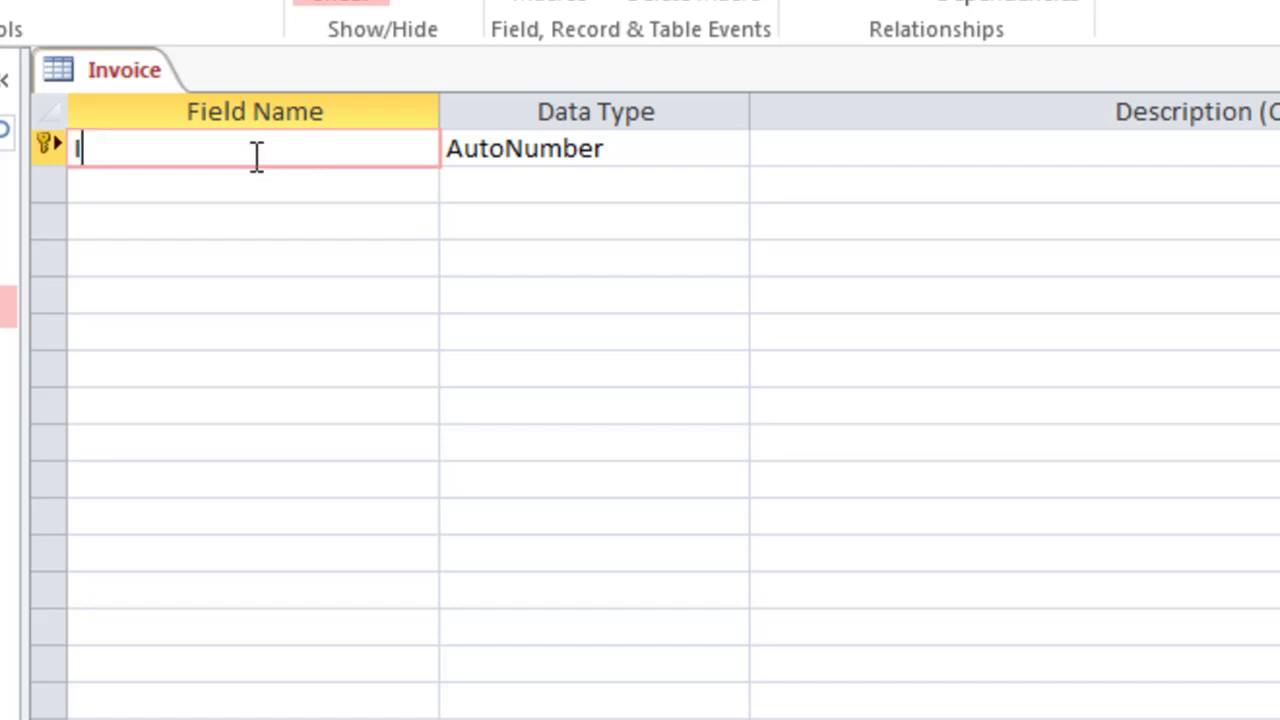
pyautogui.write('nvoic')
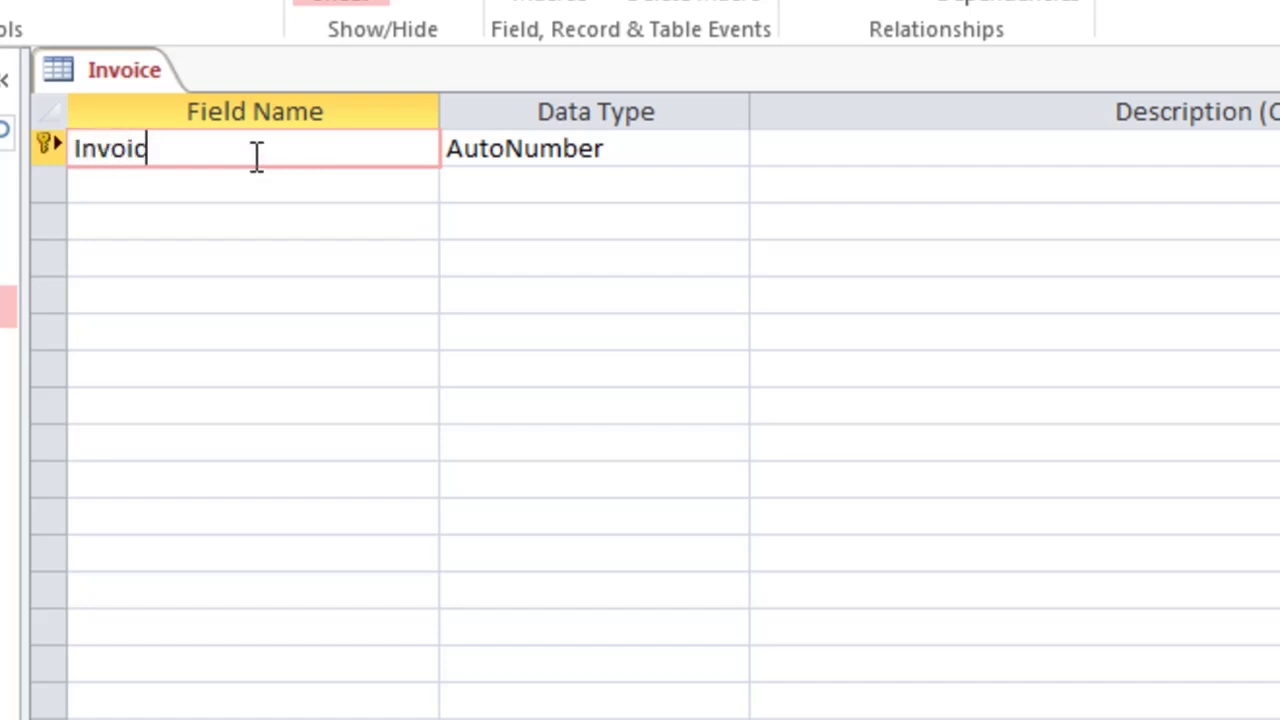
pyautogui.write('eID')
pyautogui.press('Tab')
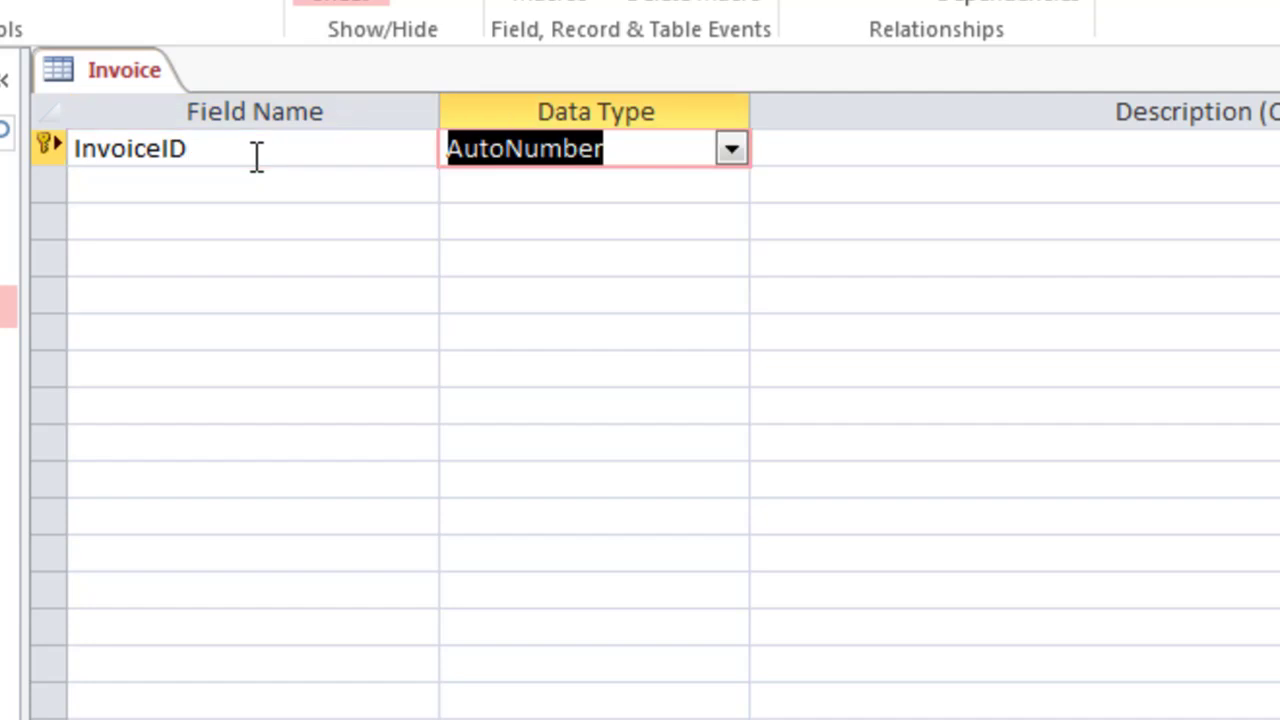
pyautogui.click(228, 190)
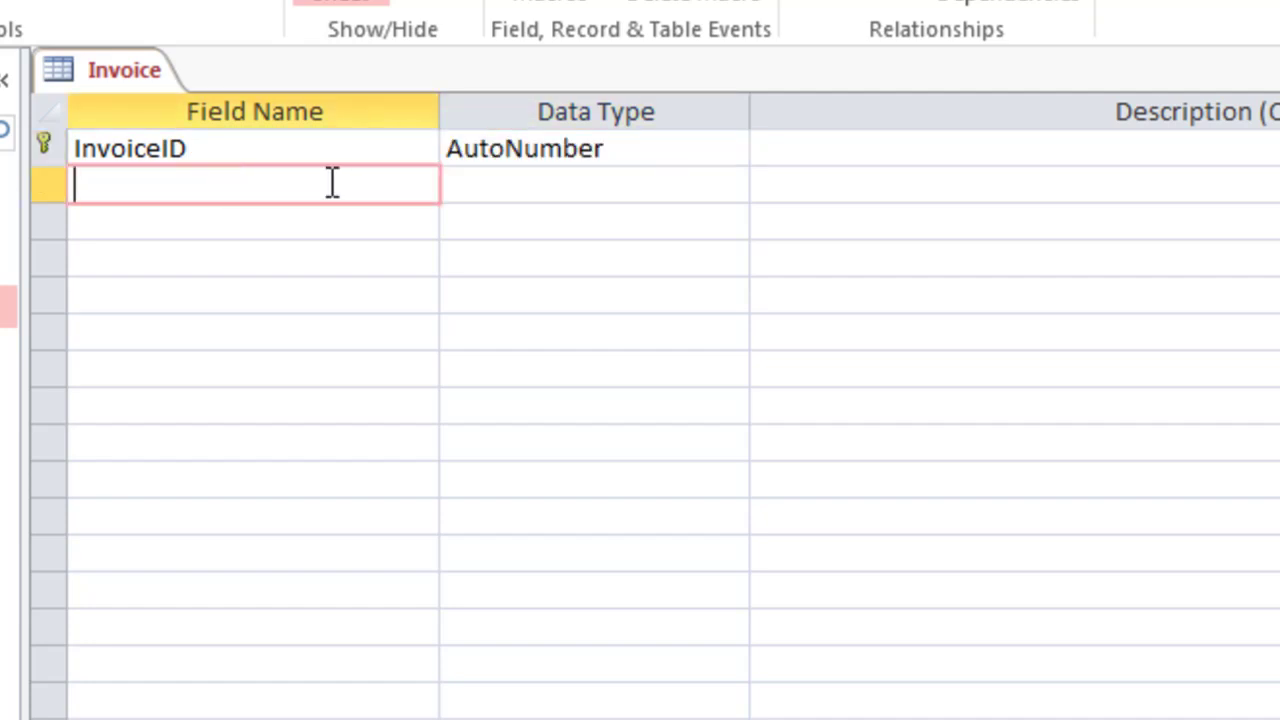
pyautogui.write('CustomerID')
pyautogui.press('Tab')
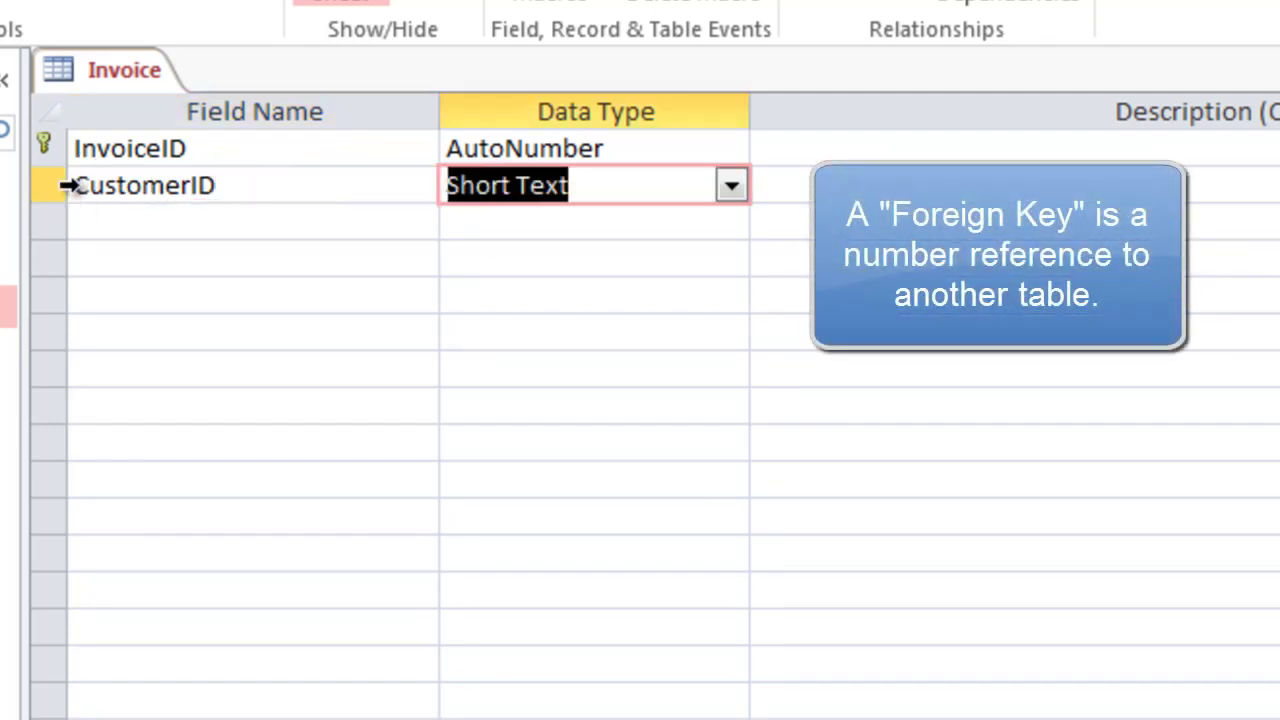
pyautogui.click(731, 186)
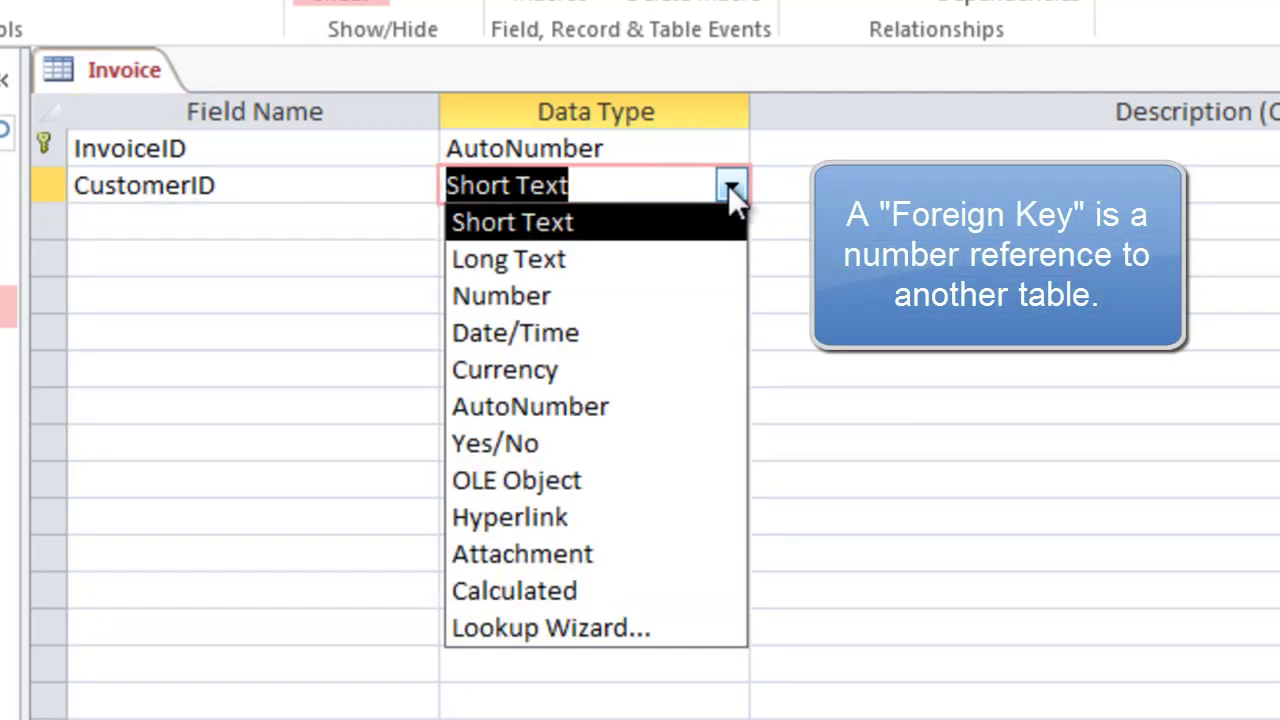
pyautogui.click(614, 295)
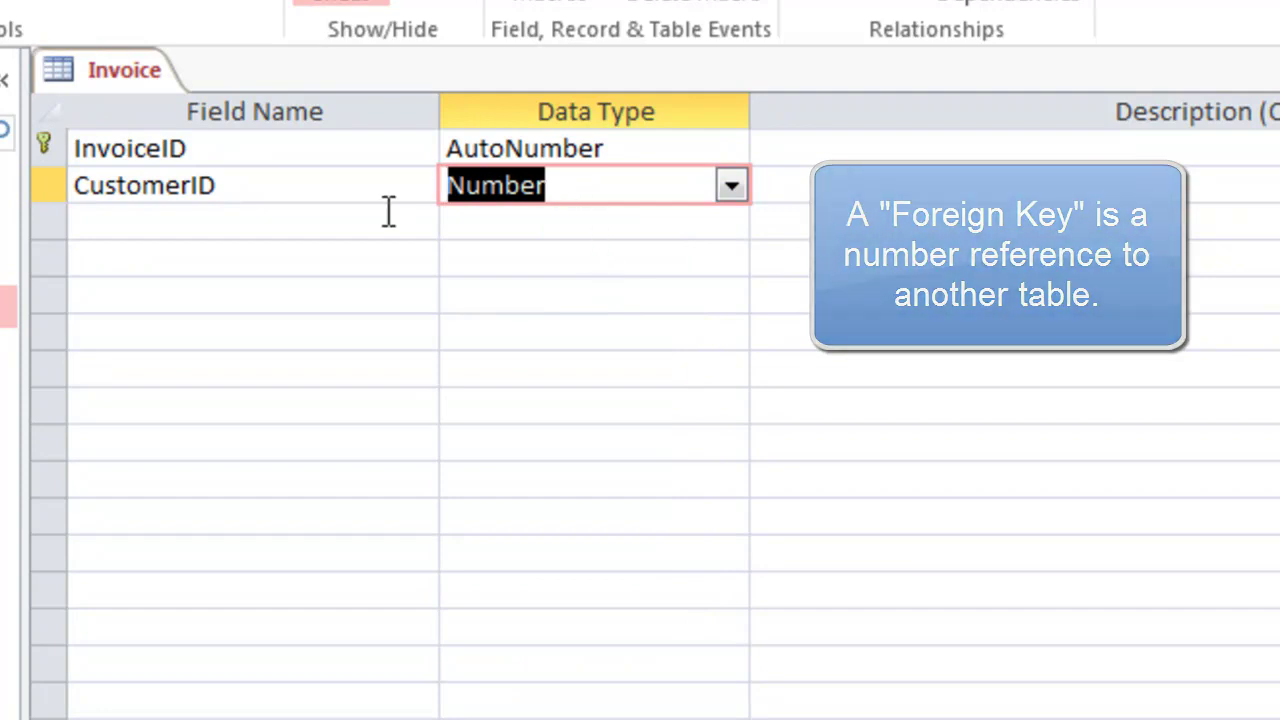
# Step: Add a DateofInvoice field with the Date/Time data type
pyautogui.click(155, 220)
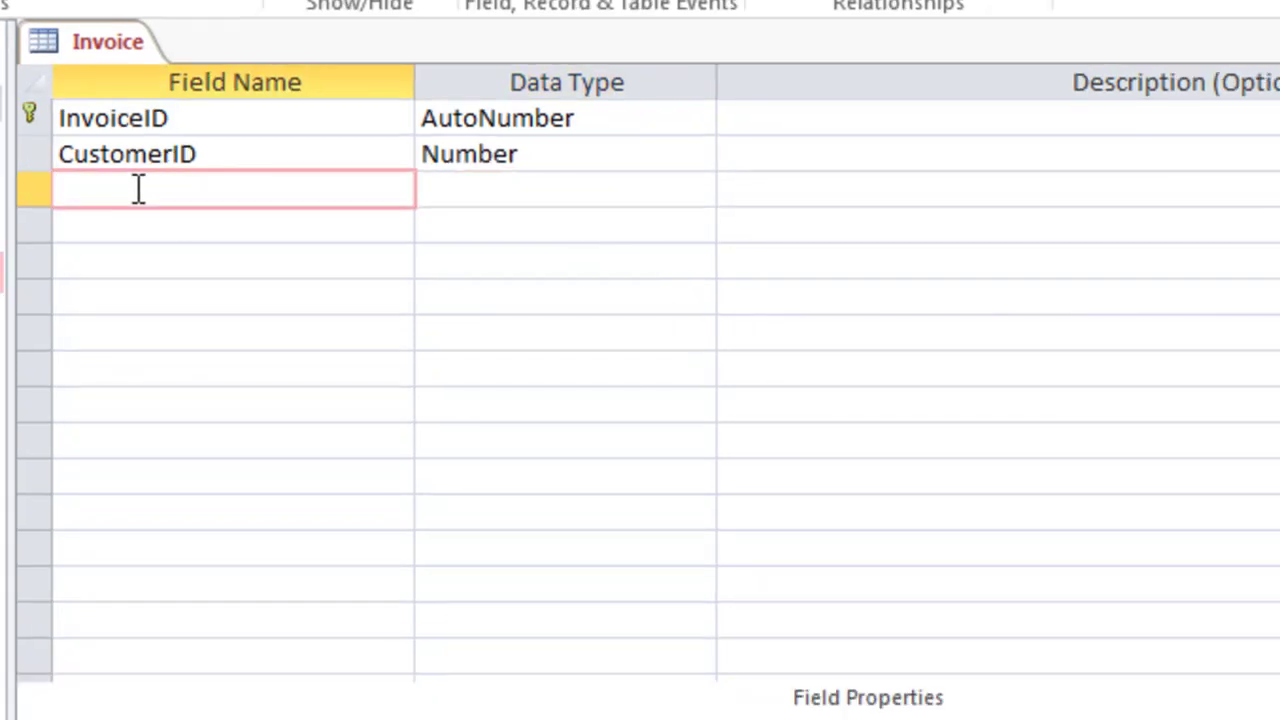
pyautogui.write('Date')
pyautogui.write('ofIn')
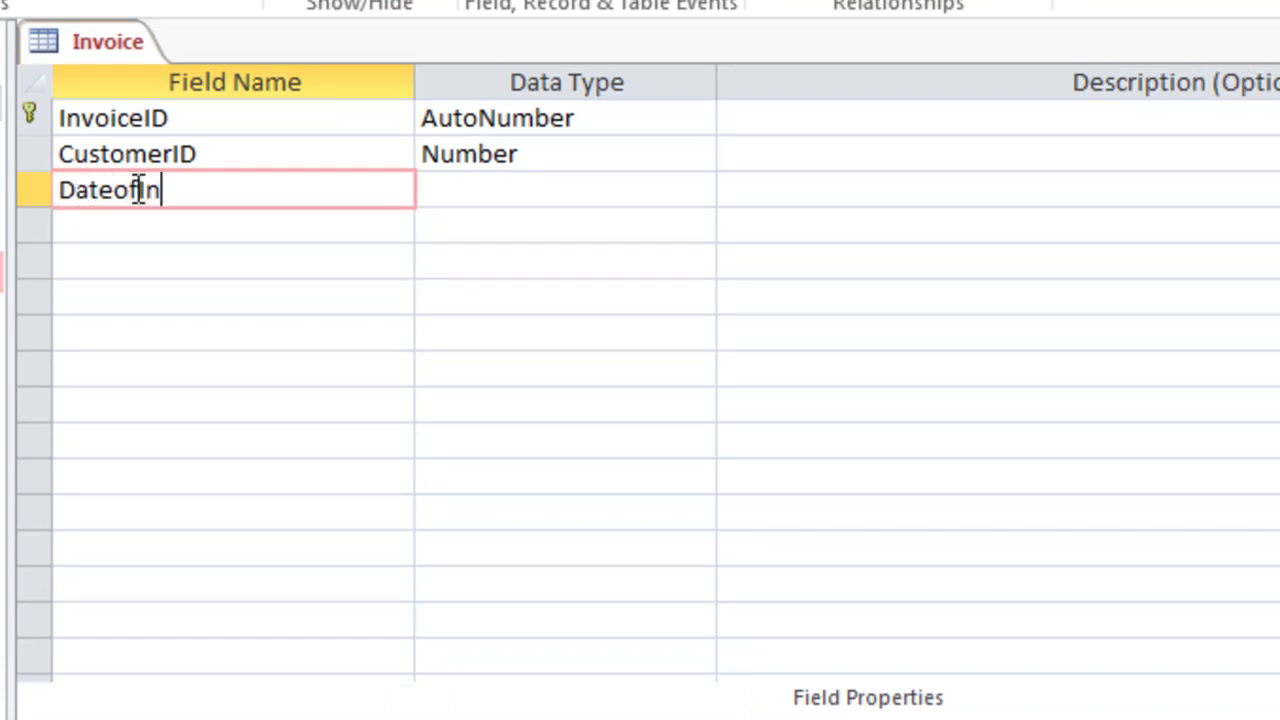
pyautogui.write('voice')
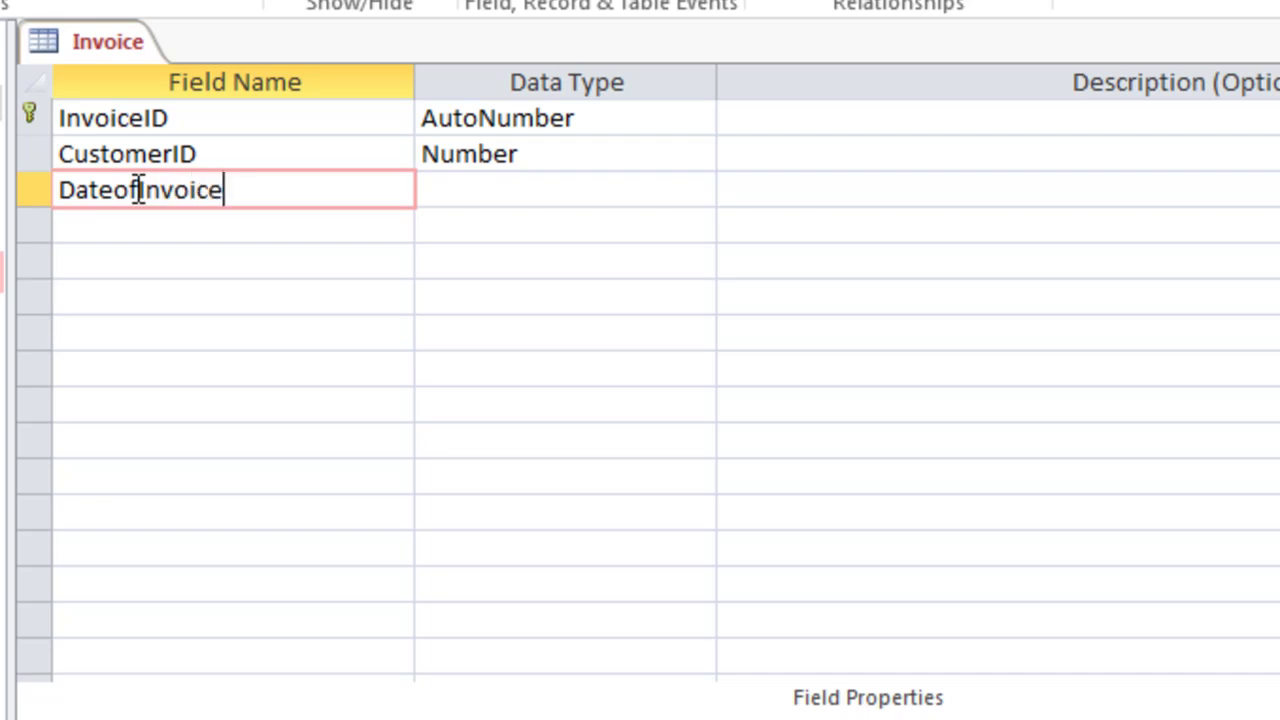
pyautogui.click(451, 188)
pyautogui.click(697, 189)
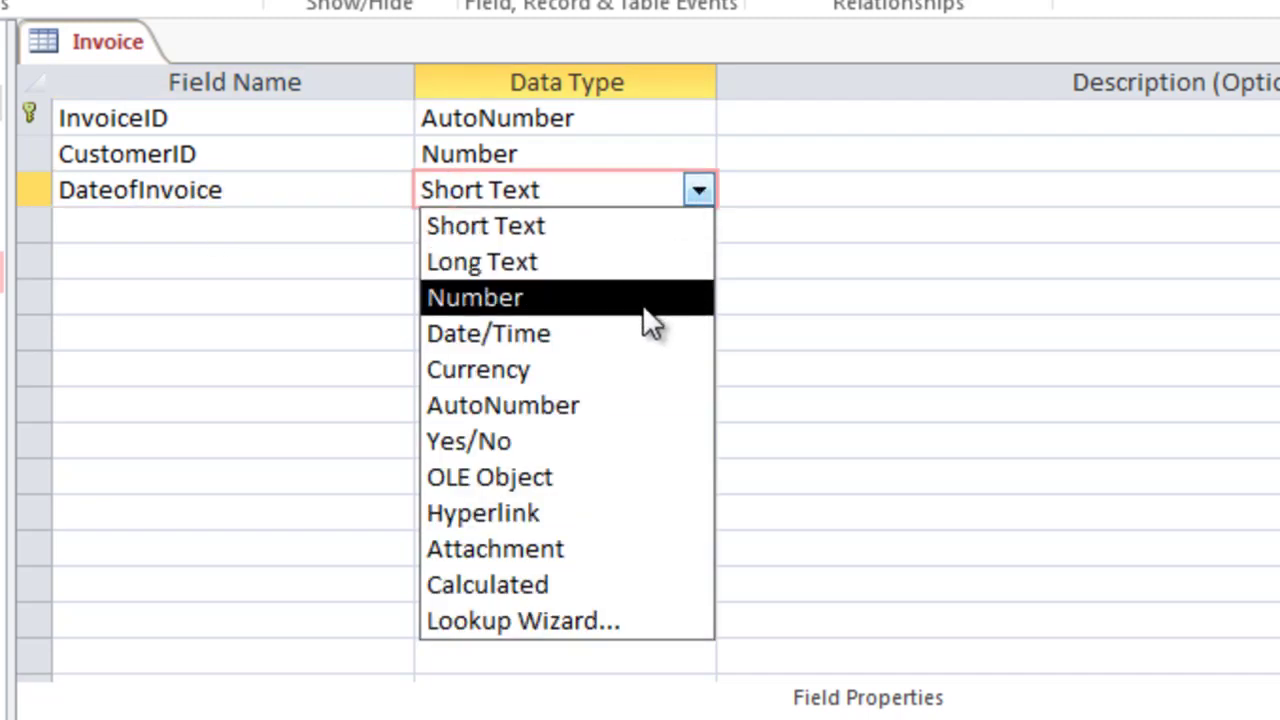
pyautogui.click(632, 335)
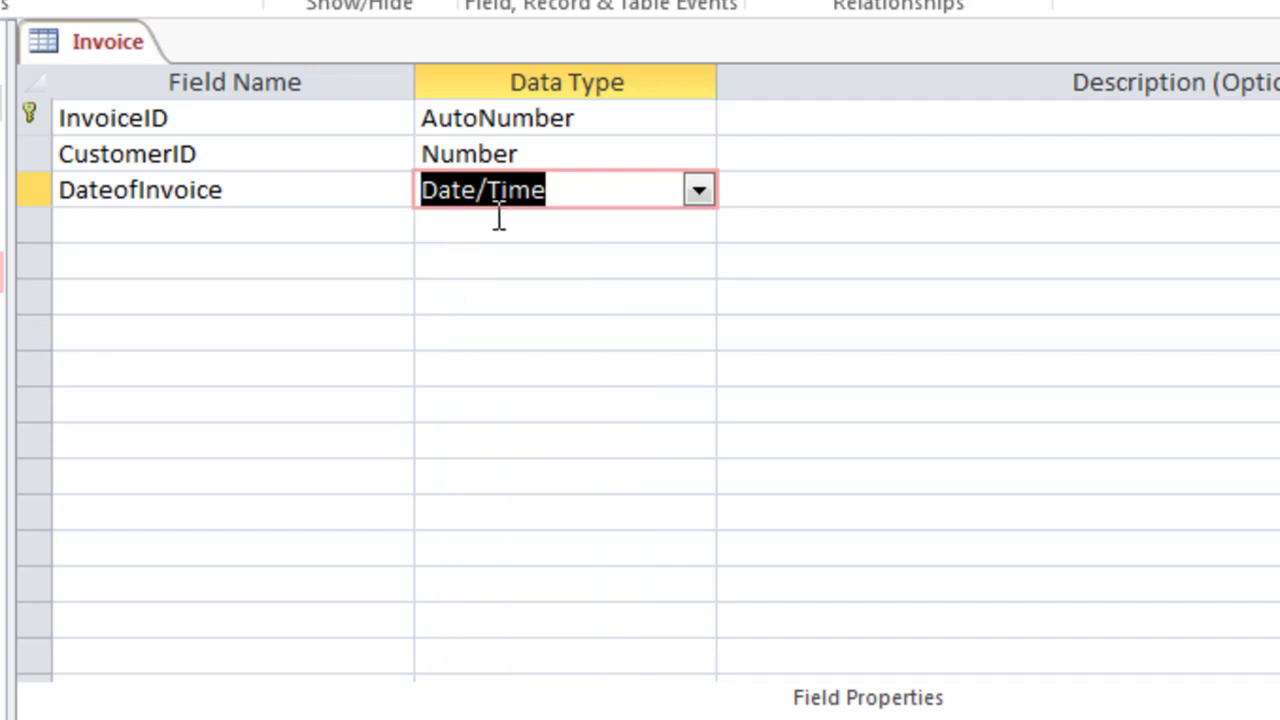
pyautogui.click(560, 230)
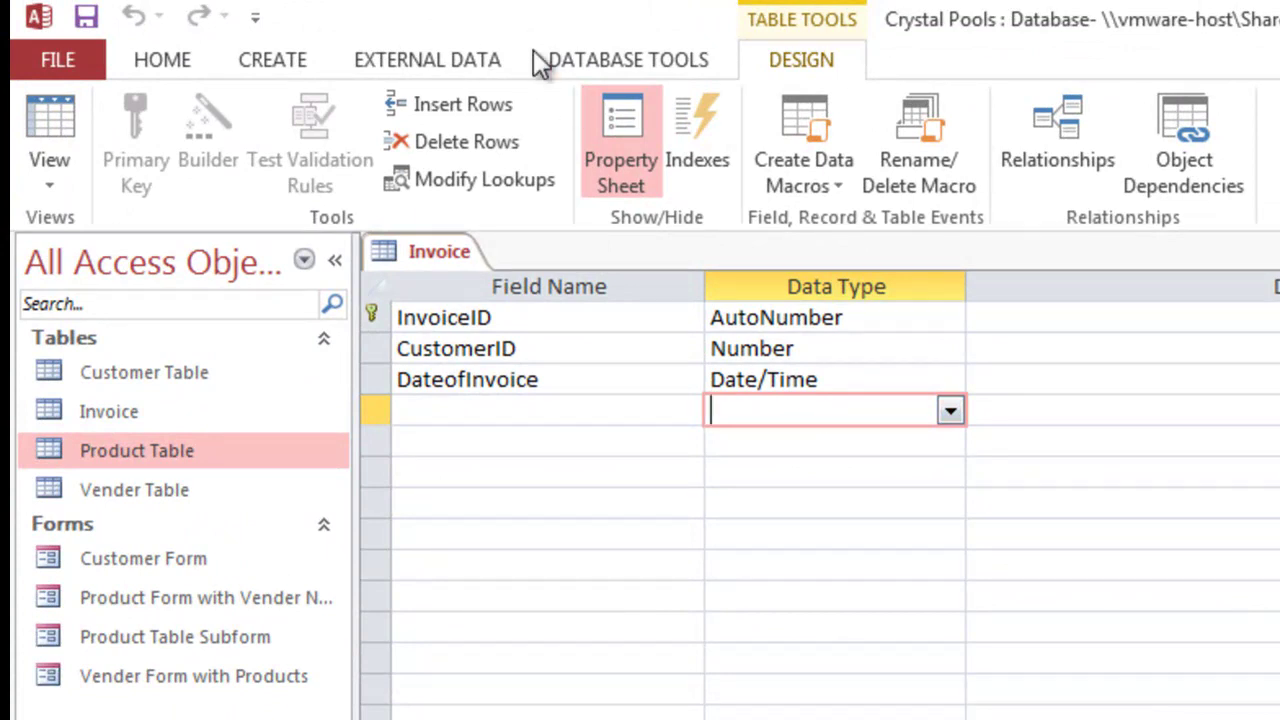
# Step: Add a second blank table via Create > Table and save it under the name 'InvoiceLineItems'
pyautogui.click(290, 60)
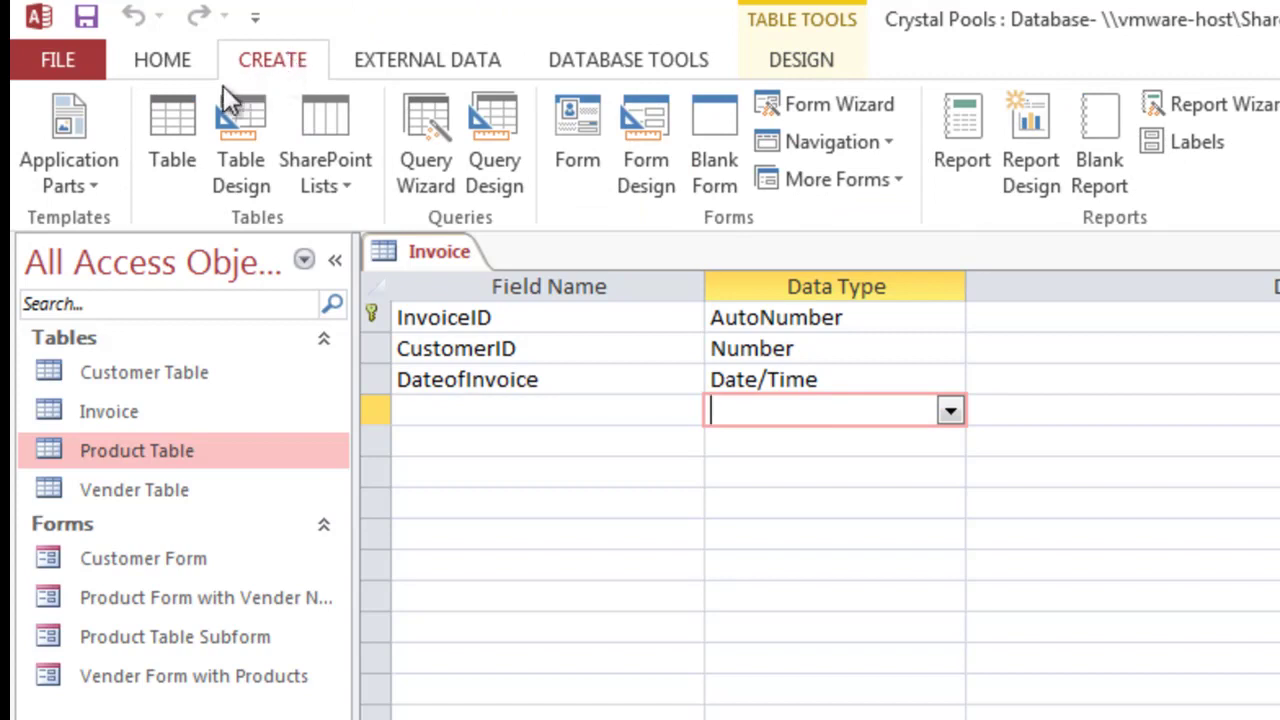
pyautogui.click(178, 121)
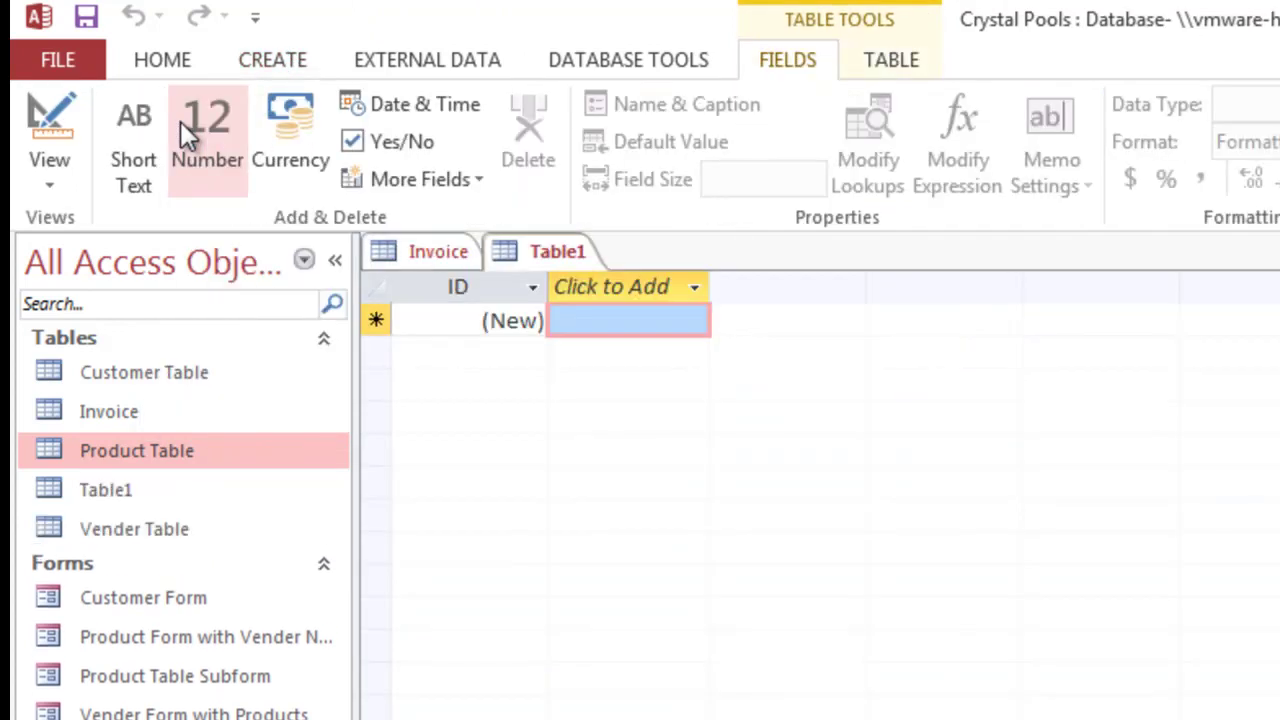
pyautogui.rightClick(546, 250)
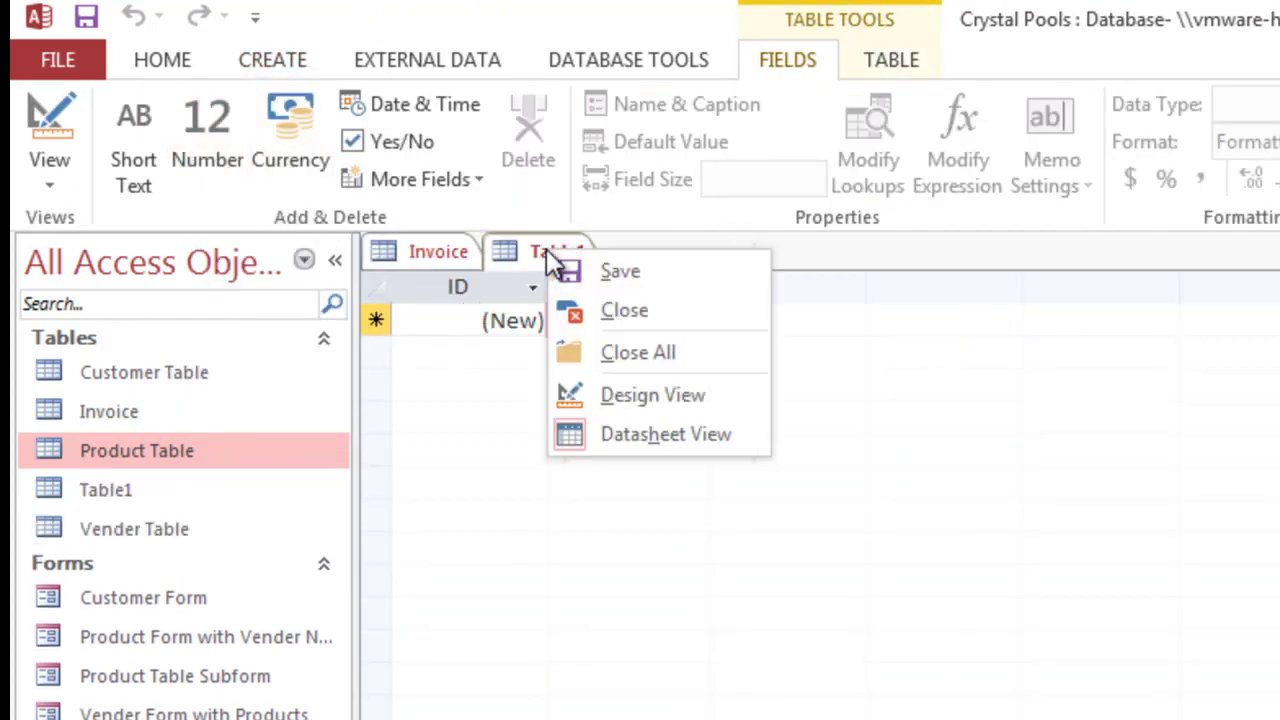
pyautogui.click(580, 272)
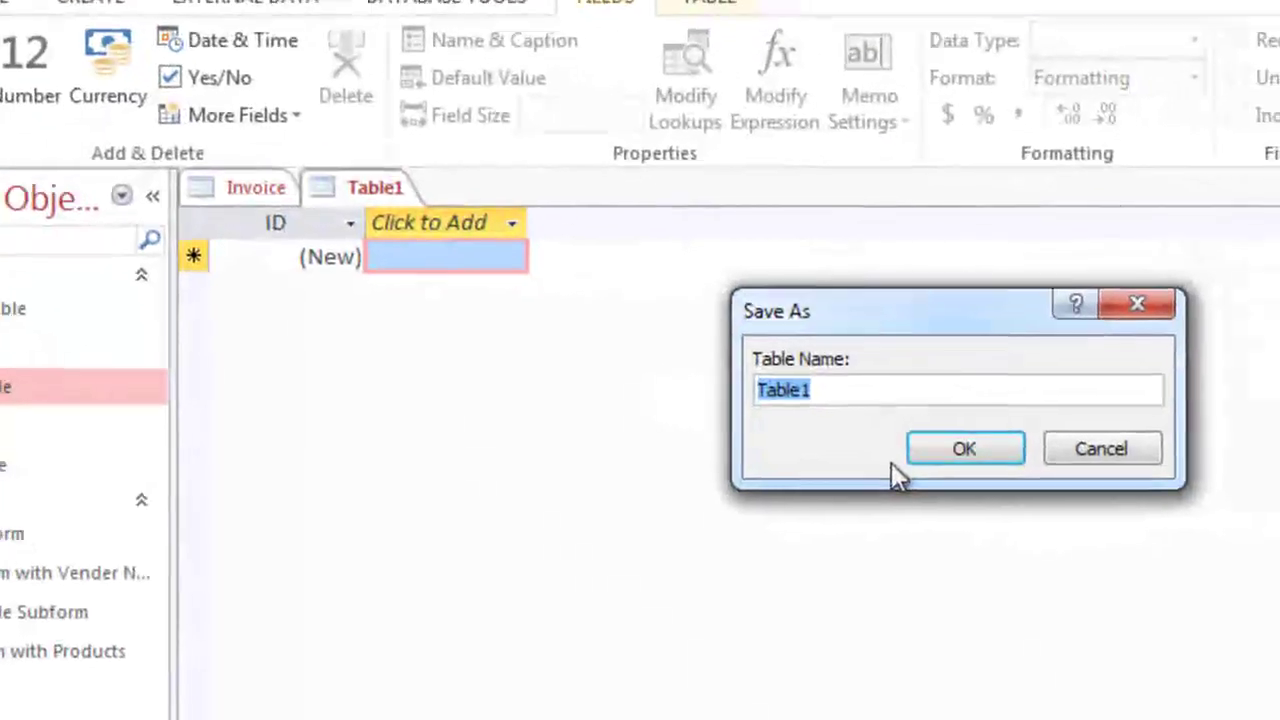
pyautogui.write('Invi')
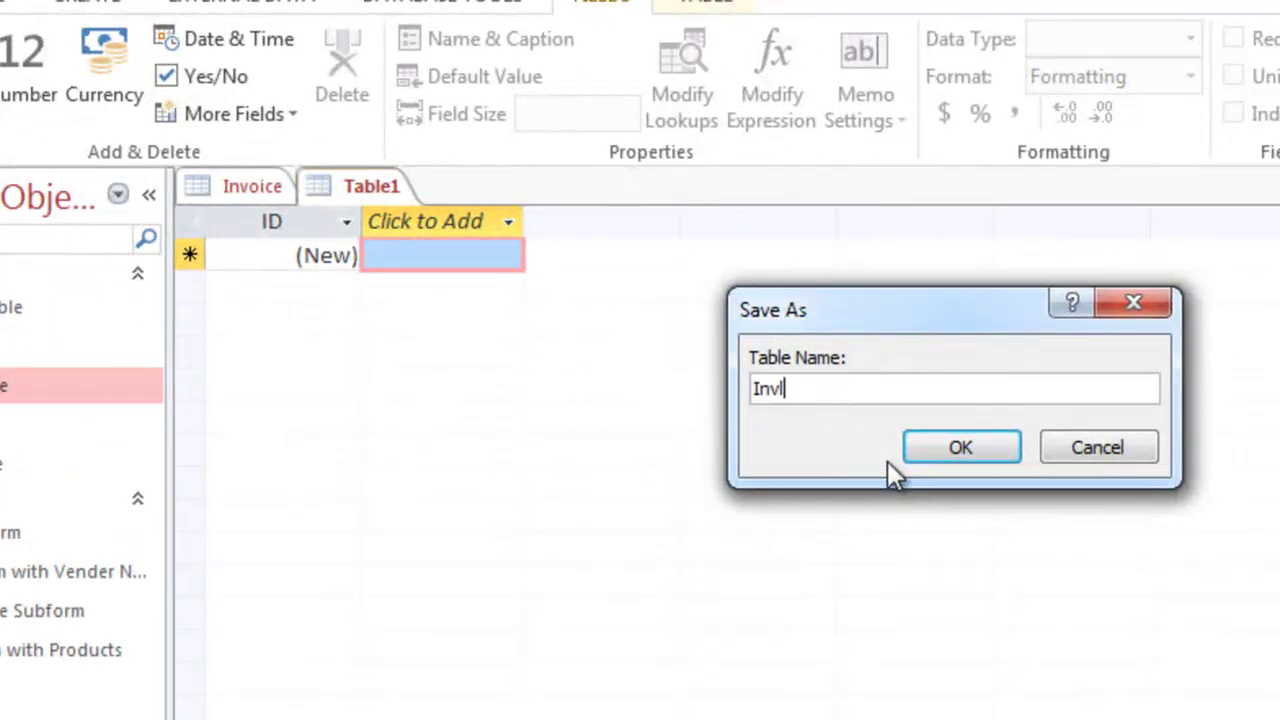
pyautogui.press('BackSpace')
pyautogui.write('oiceLineItems')
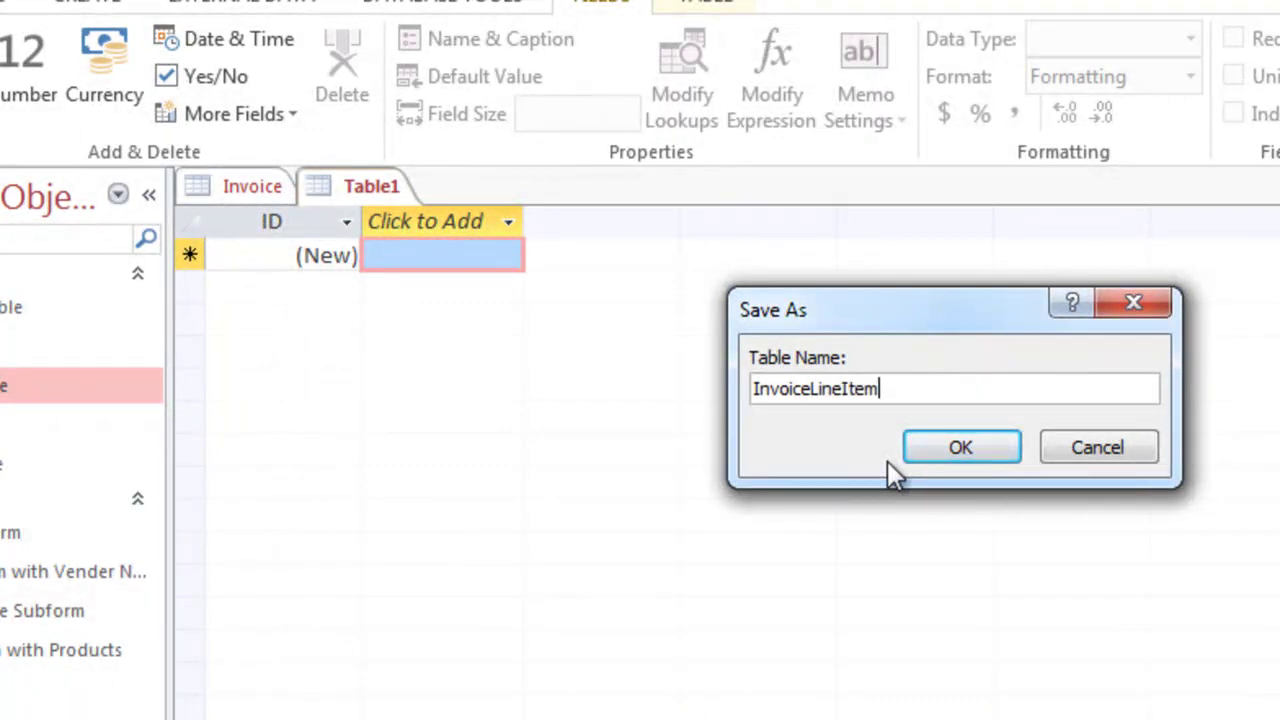
pyautogui.click(958, 450)
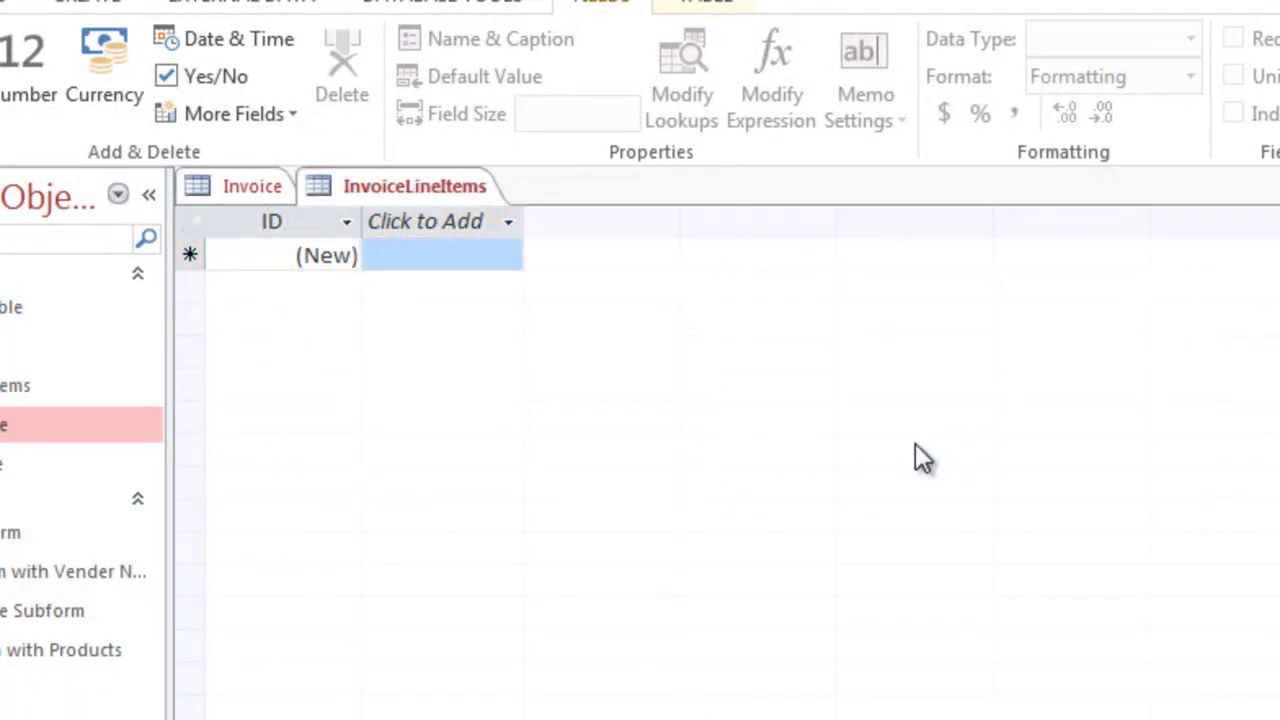
pyautogui.rightClick(411, 191)
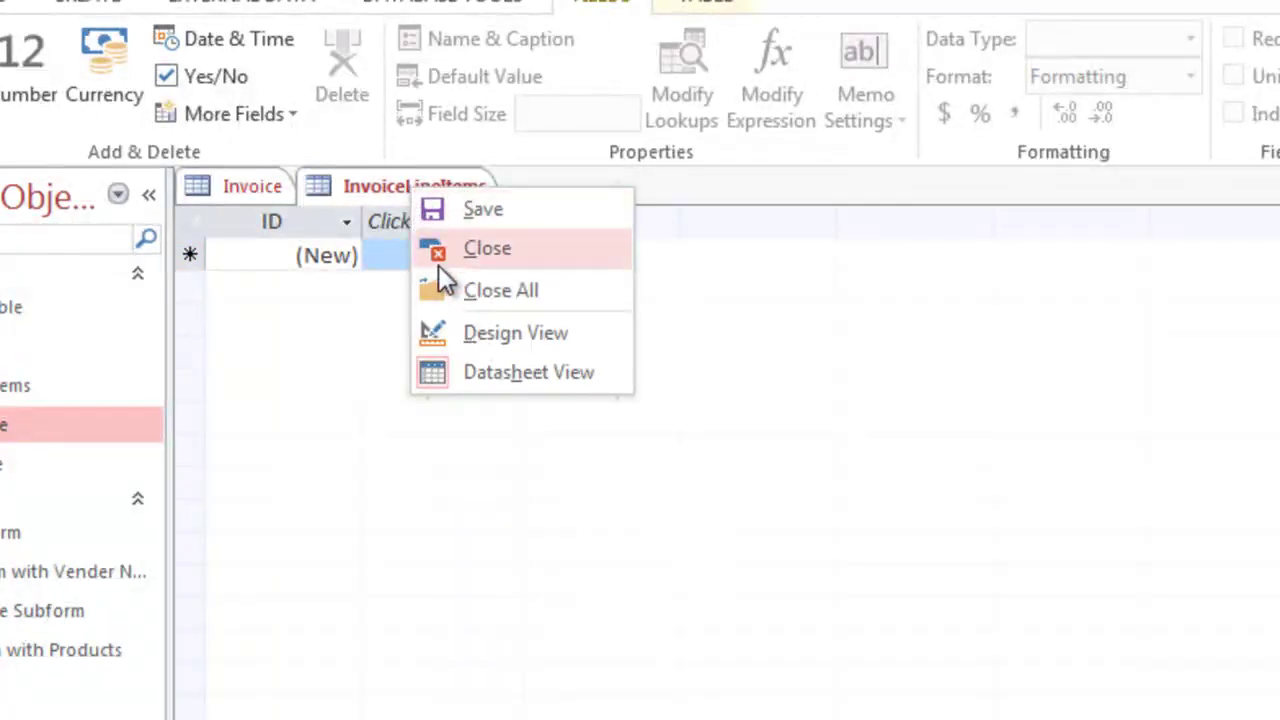
# Step: In Design View, rename the key to InvoiceLineID and add InvoiceID as a Number field
pyautogui.click(467, 331)
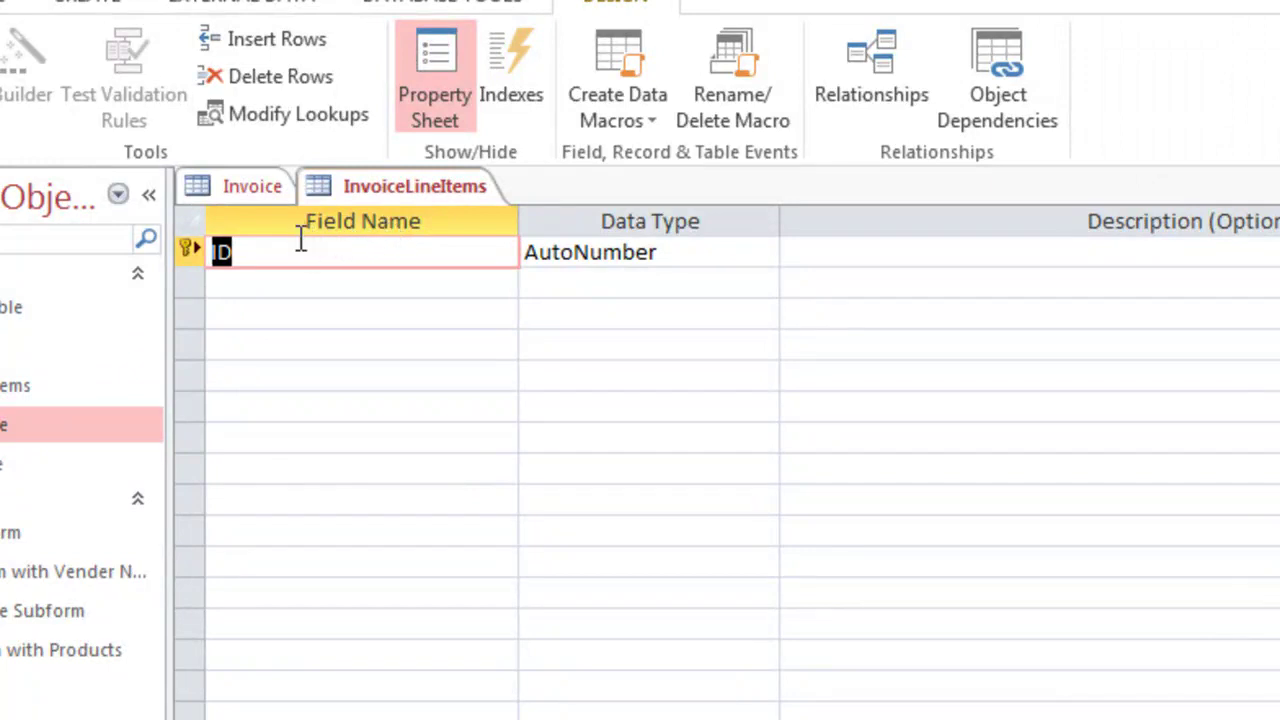
pyautogui.write('InvoiceLineID')
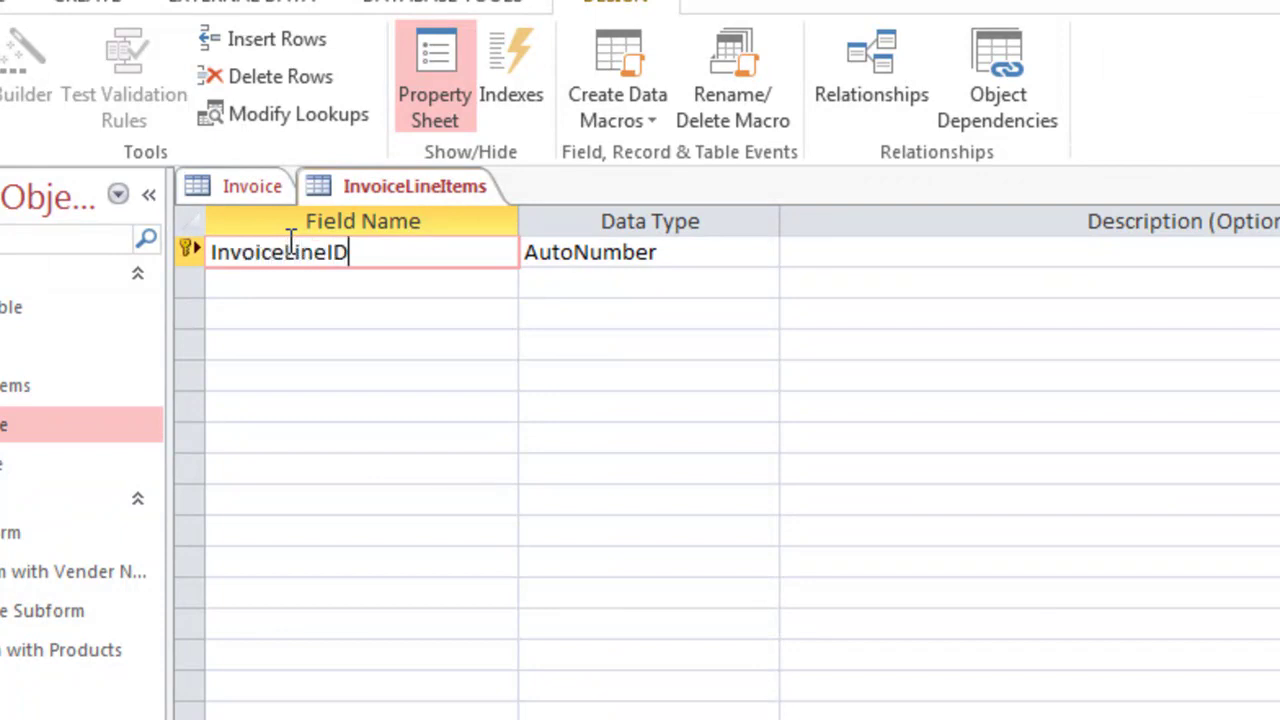
pyautogui.press('Tab')
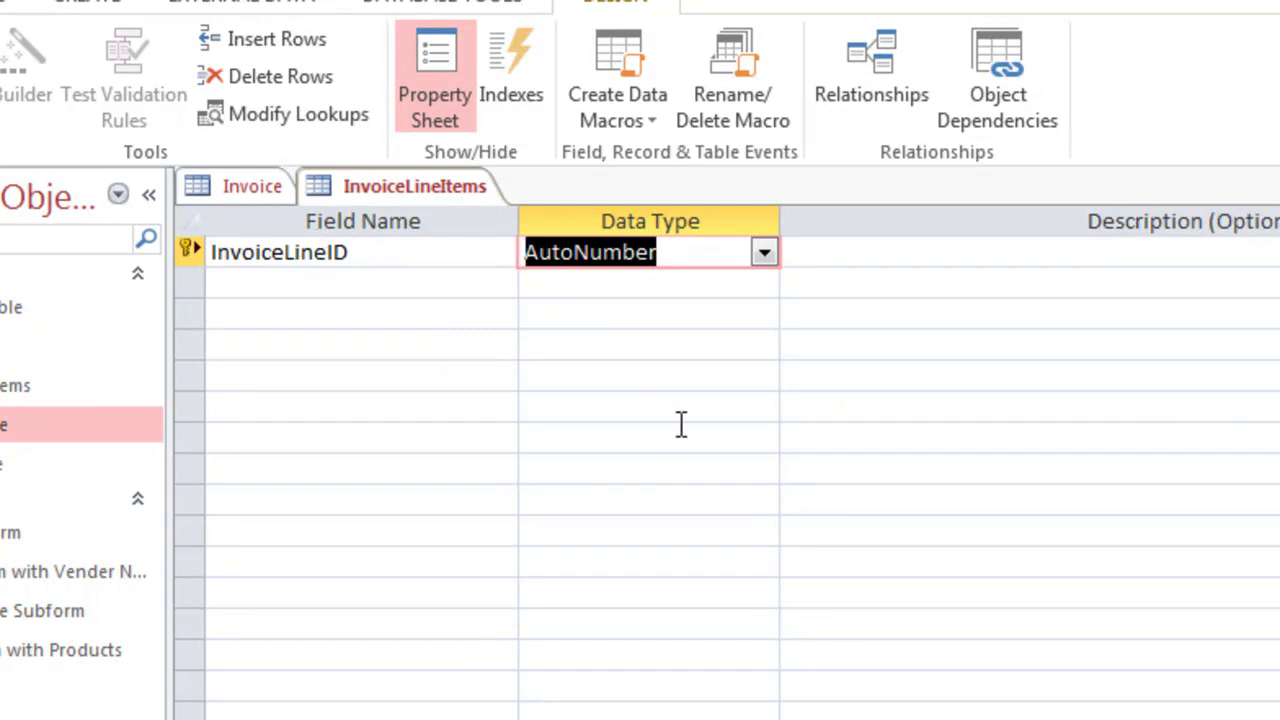
pyautogui.click(374, 287)
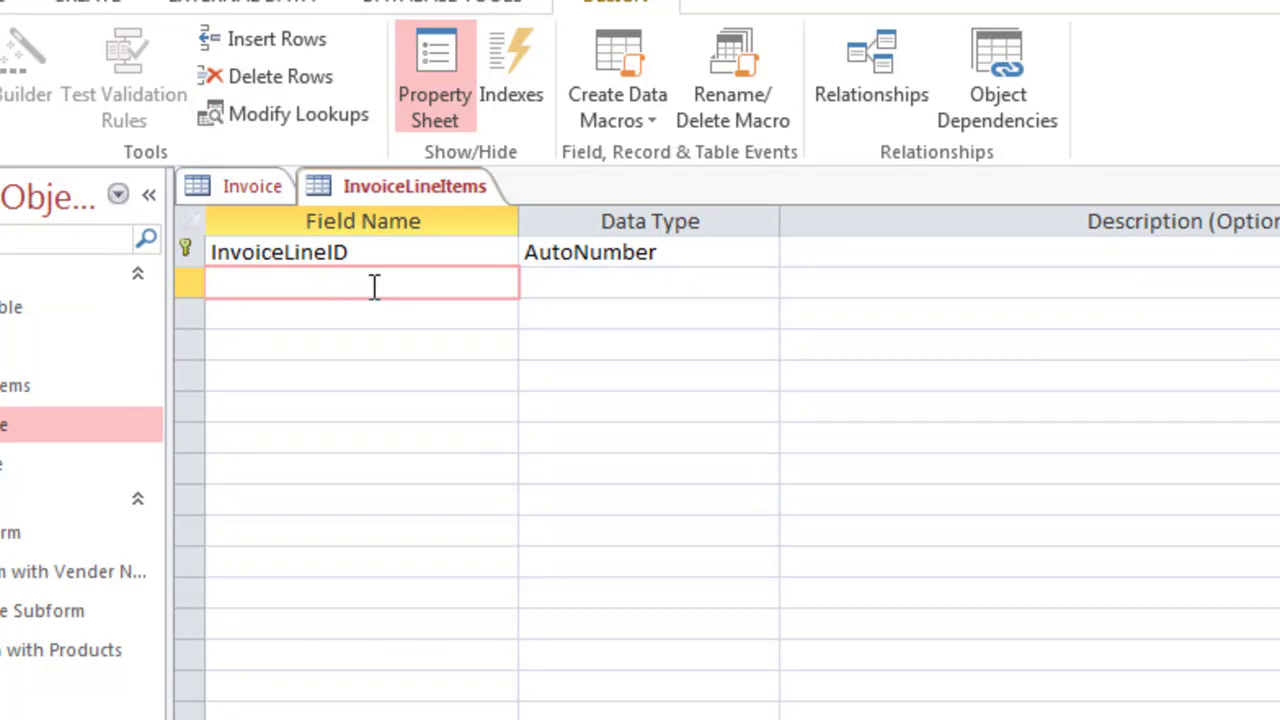
pyautogui.write('InvoiceID')
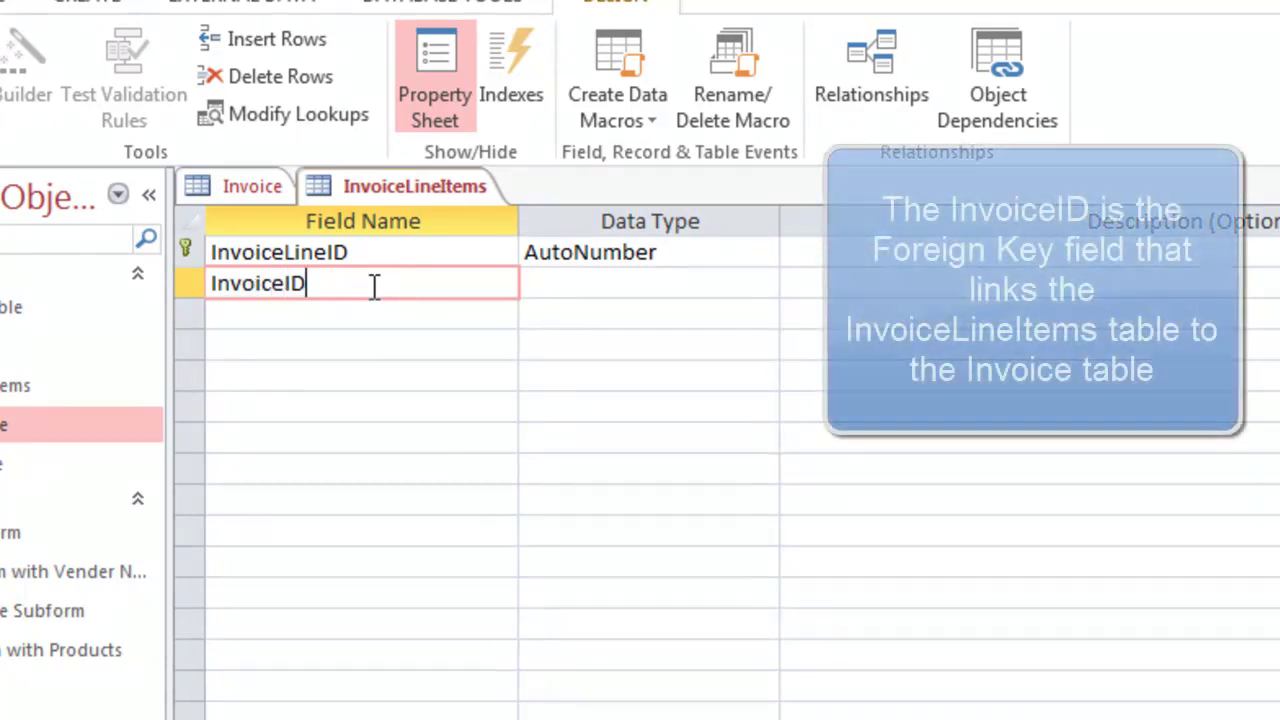
pyautogui.press('Tab')
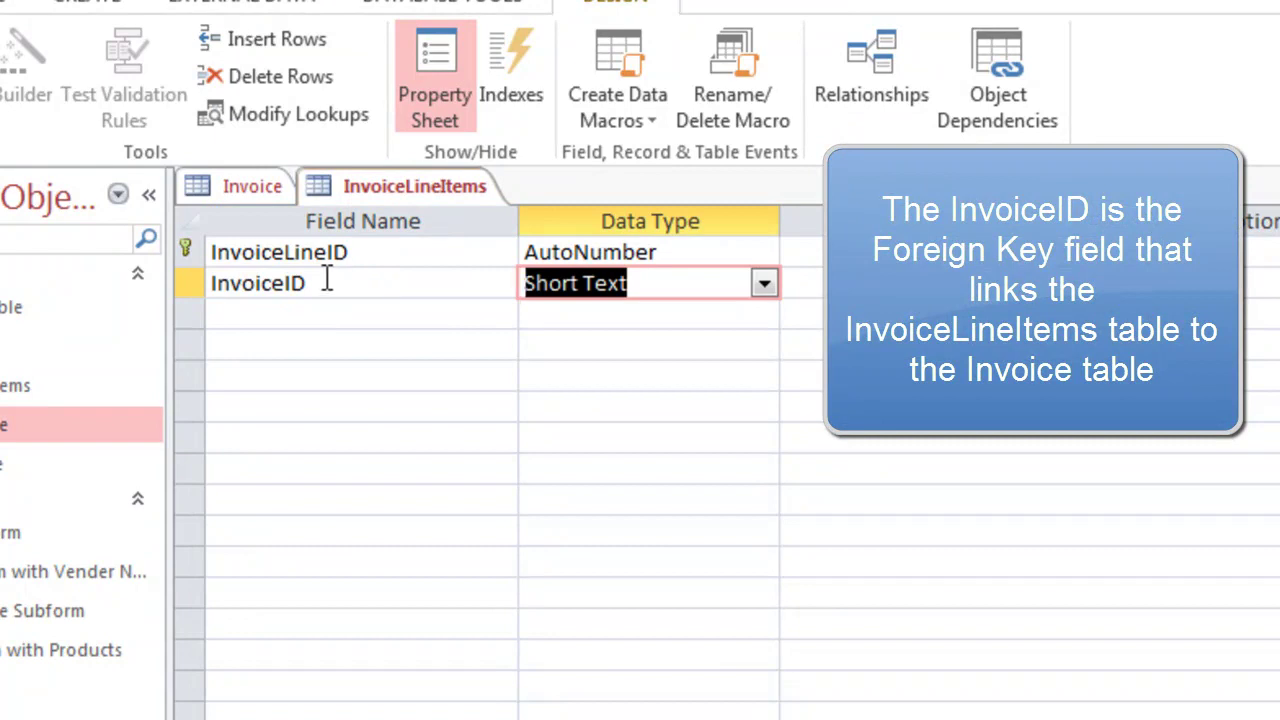
pyautogui.click(766, 286)
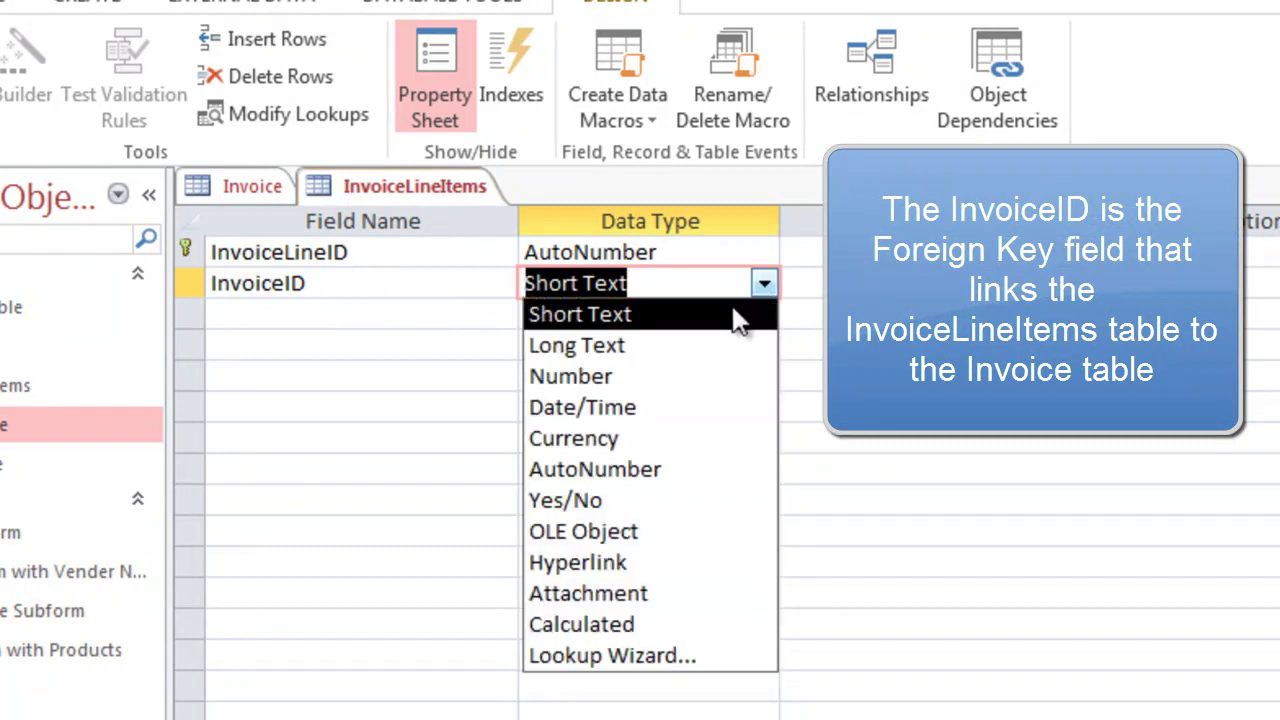
pyautogui.click(688, 380)
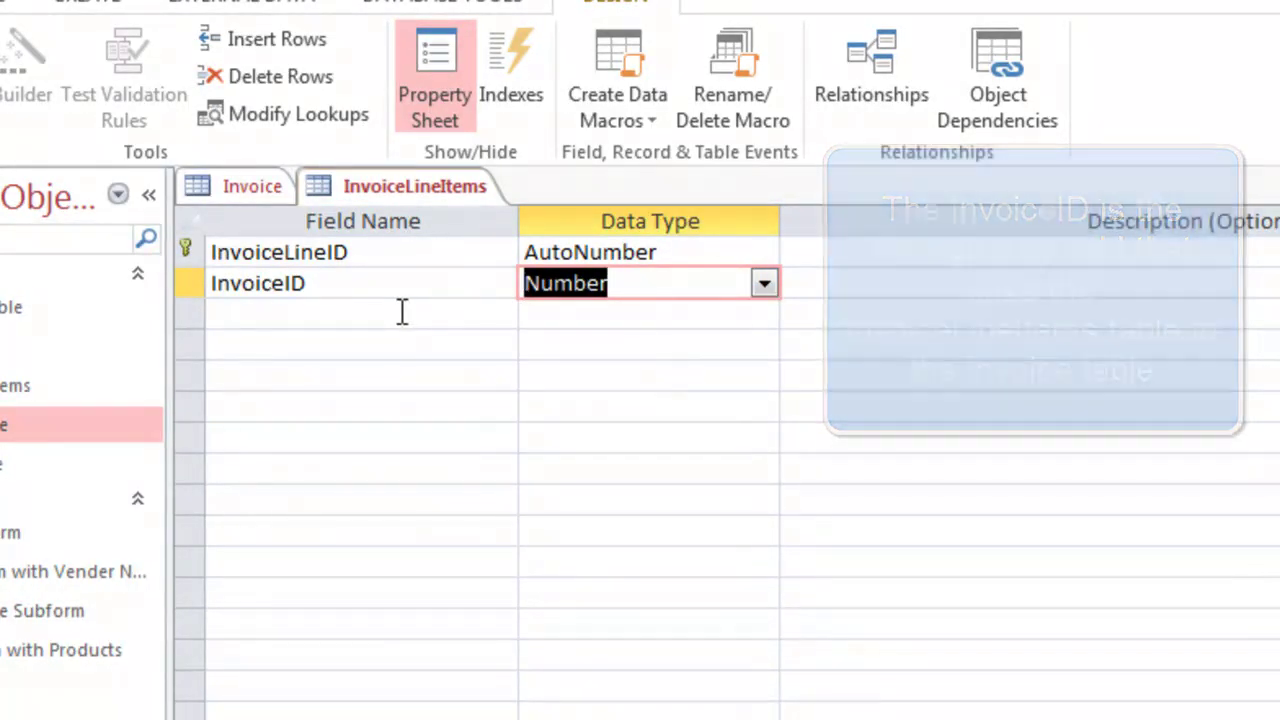
# Step: Add ProductID and Quantity as Number fields and save the table design
pyautogui.click(400, 312)
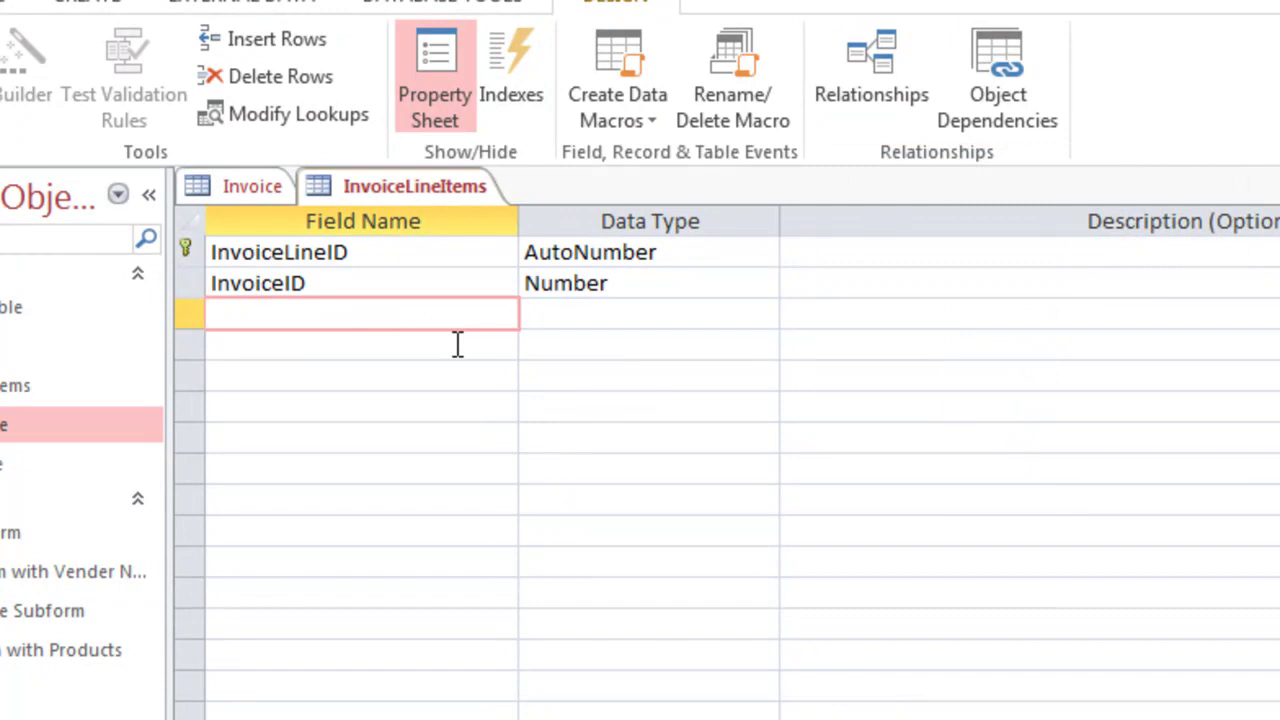
pyautogui.write('Products')
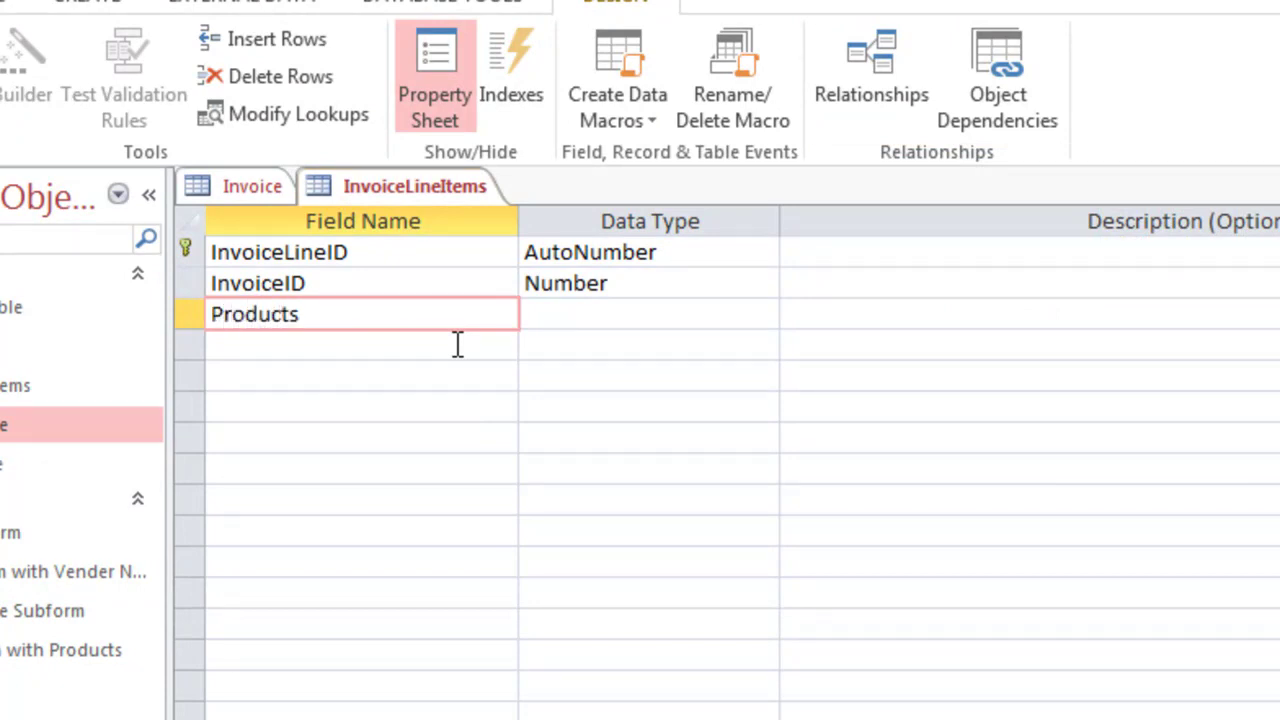
pyautogui.press('BackSpace')
pyautogui.write('ID')
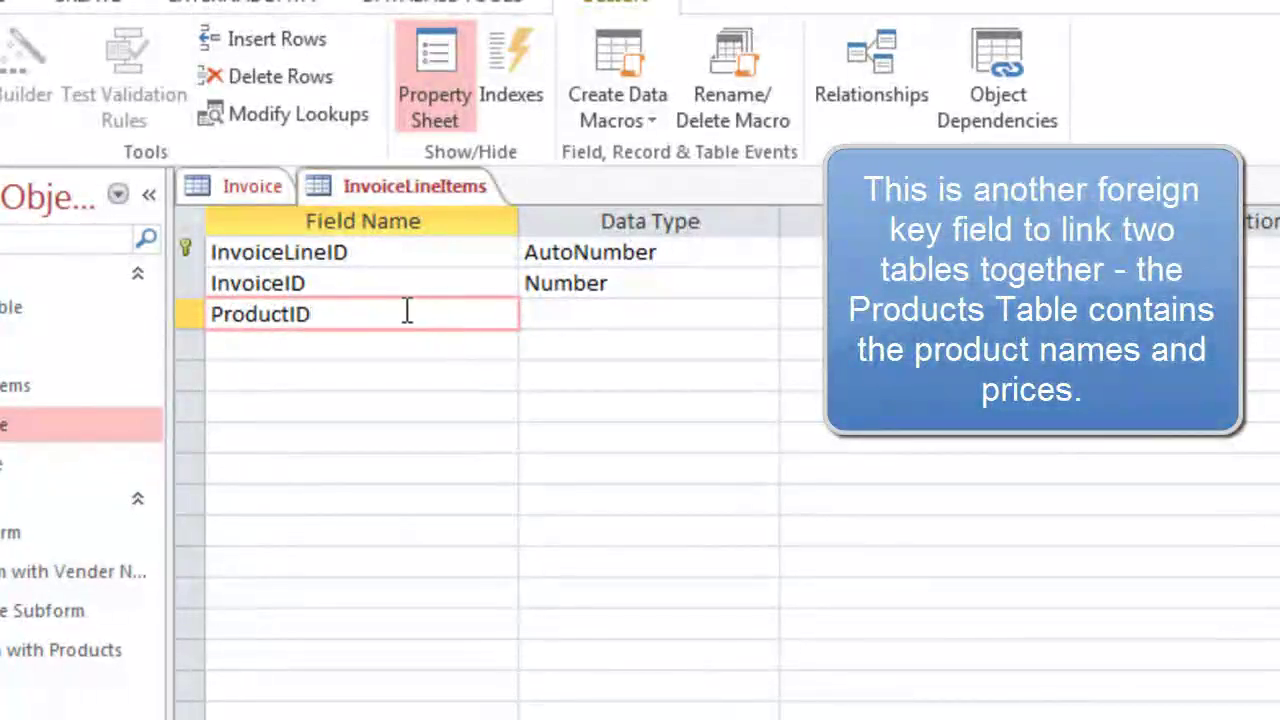
pyautogui.click(585, 314)
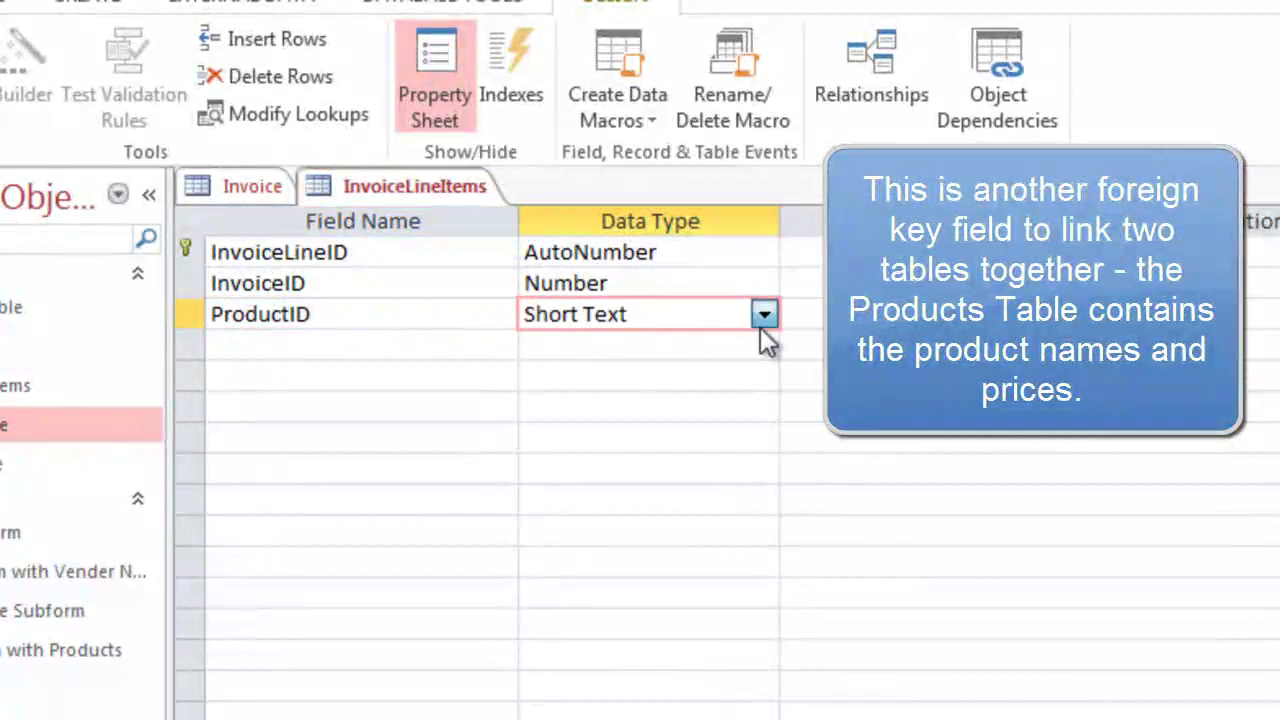
pyautogui.click(763, 316)
pyautogui.click(700, 410)
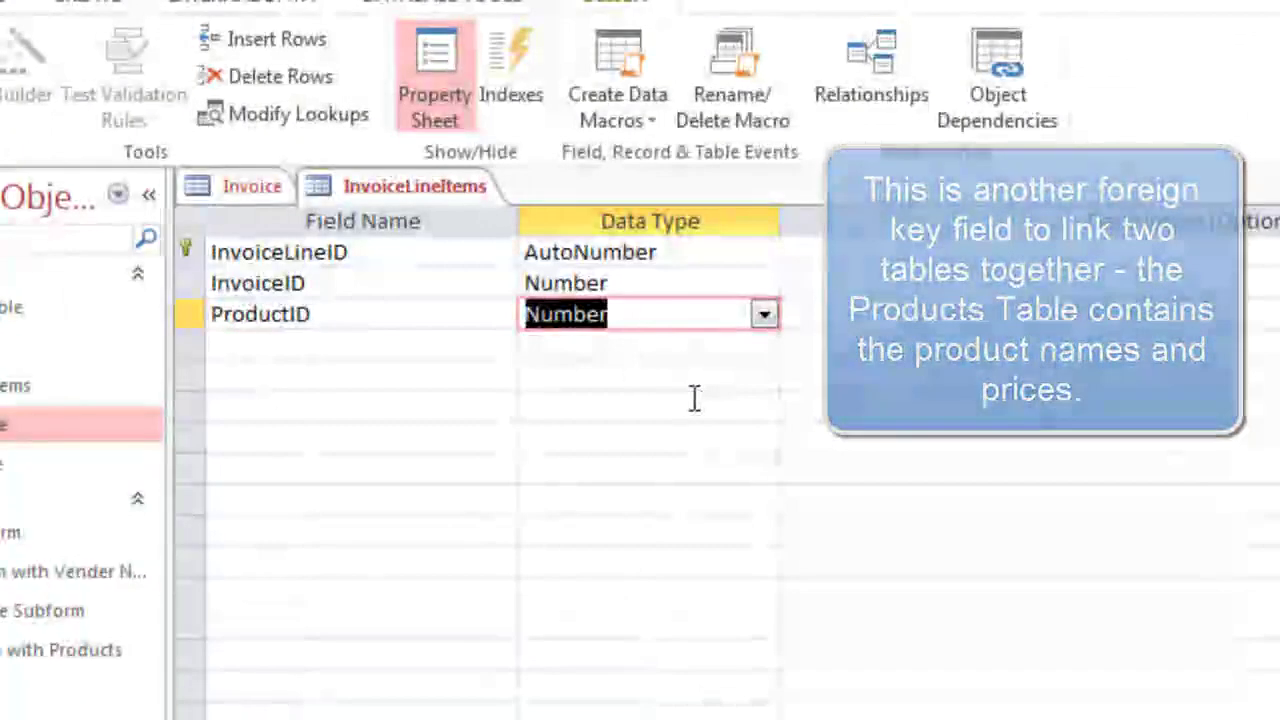
pyautogui.click(289, 343)
pyautogui.write('Quantity')
pyautogui.press('Tab')
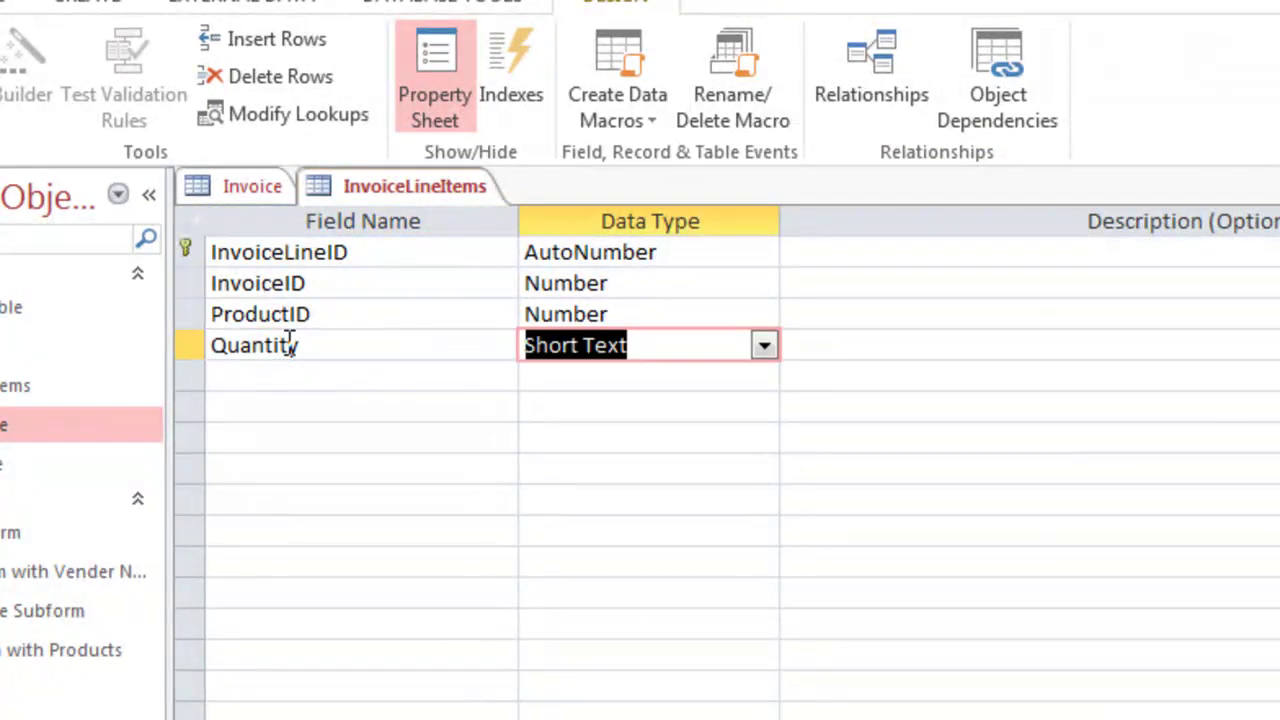
pyautogui.click(763, 347)
pyautogui.click(663, 434)
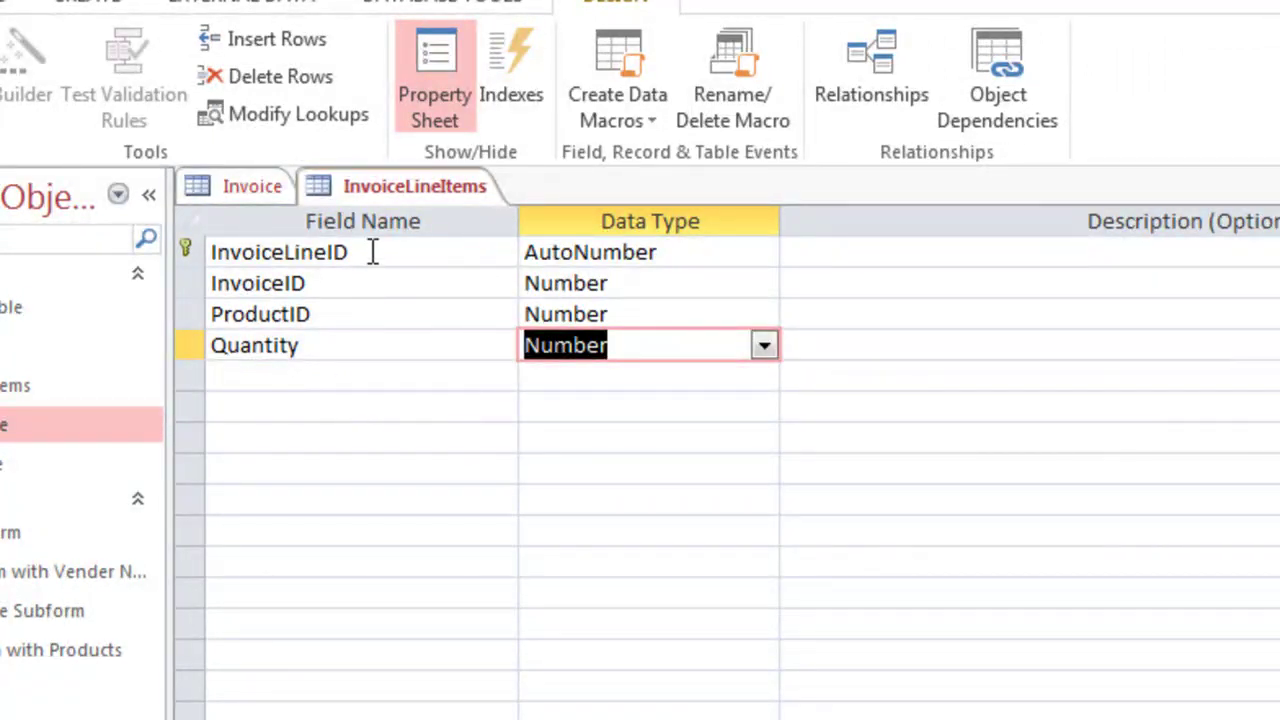
pyautogui.rightClick(372, 192)
pyautogui.click(397, 218)
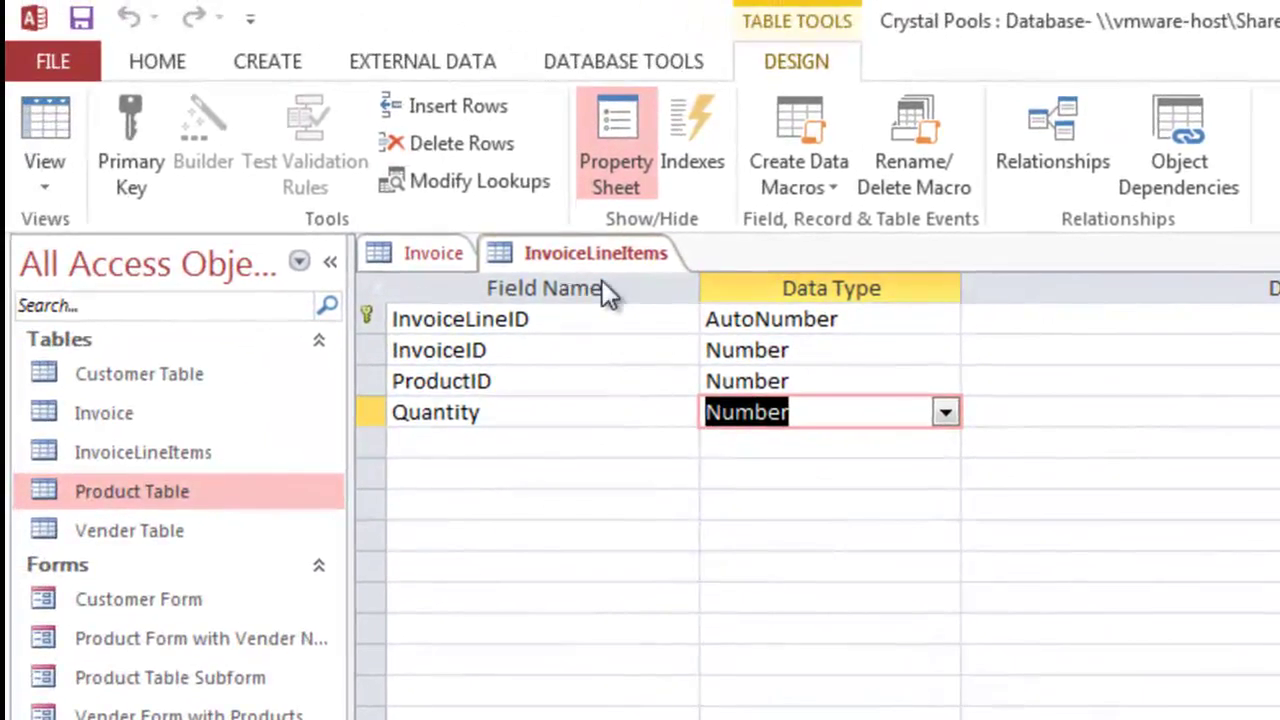
# Step: Open the Relationships window and spread out Product Table and Vender Table
pyautogui.click(611, 62)
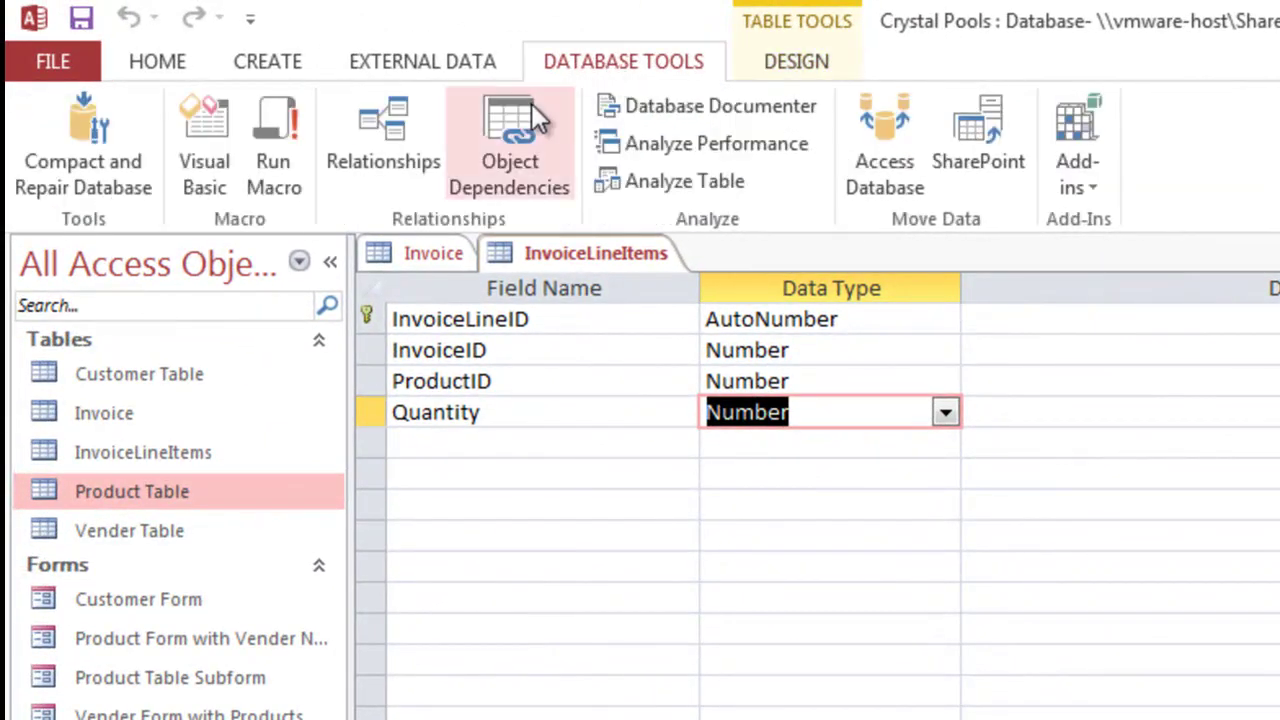
pyautogui.click(384, 148)
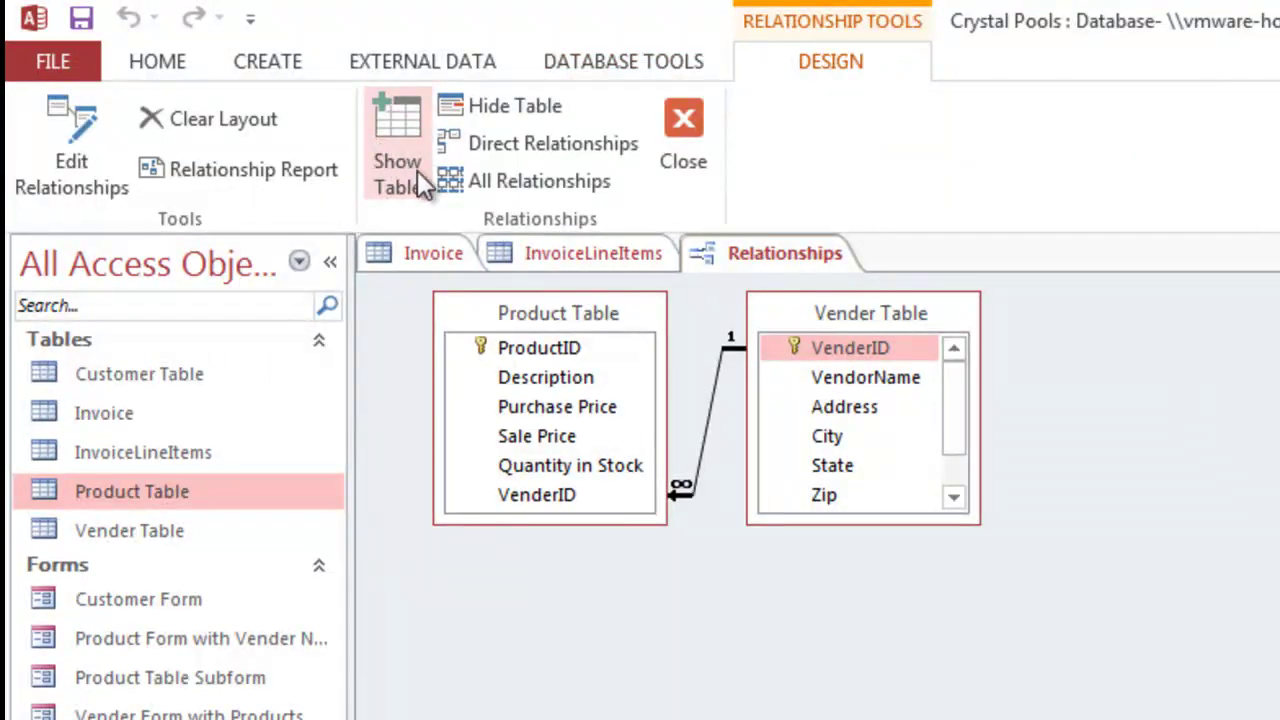
pyautogui.moveTo(540, 313); pyautogui.dragTo(572, 377)
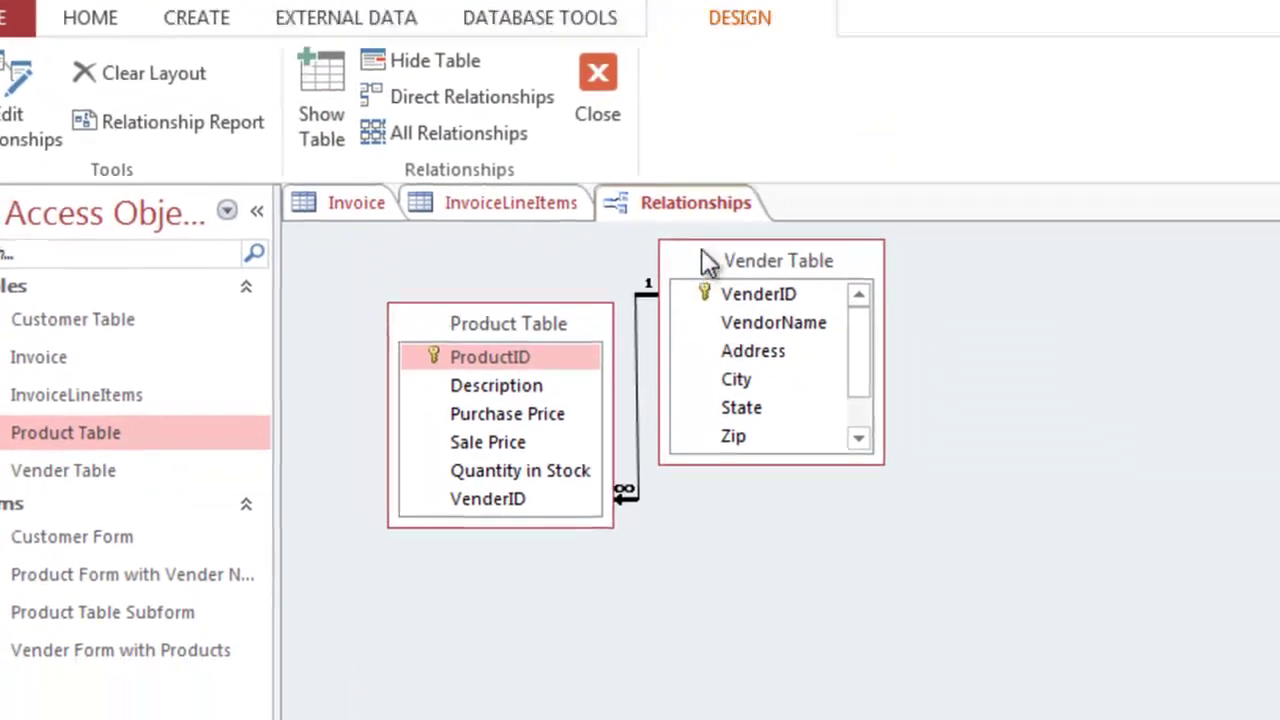
pyautogui.moveTo(707, 262); pyautogui.dragTo(1279, 433)
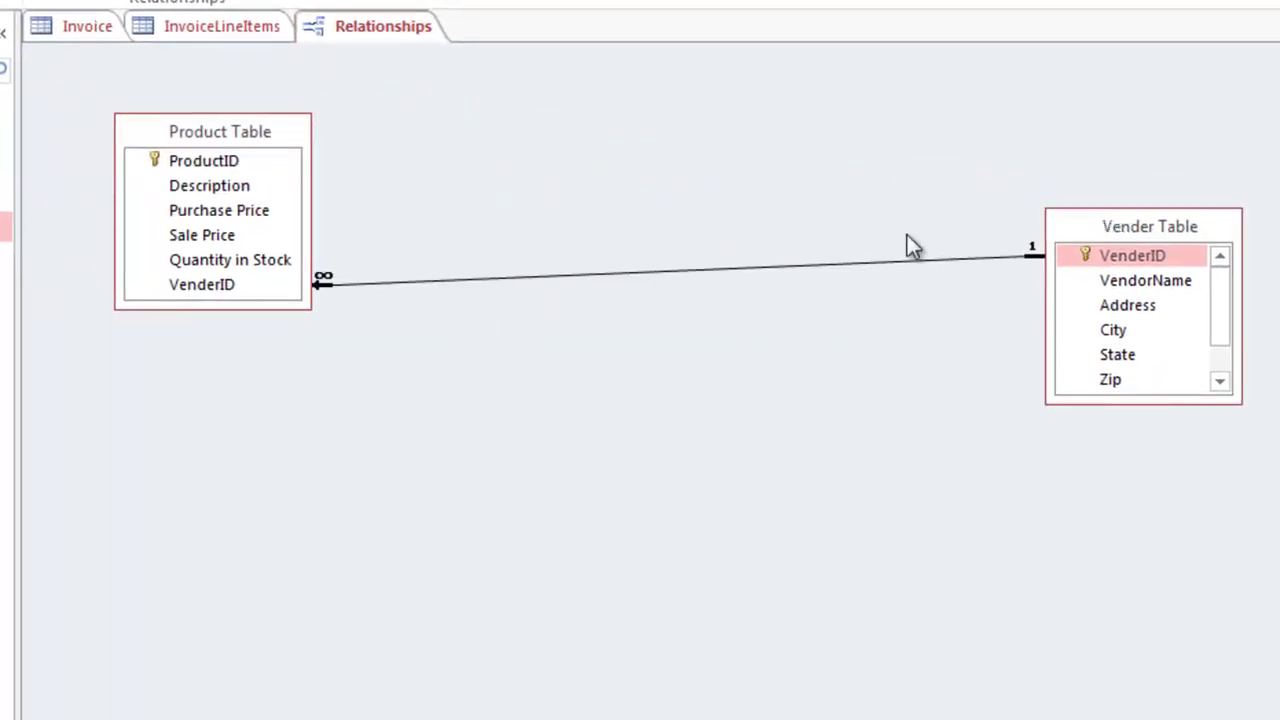
pyautogui.moveTo(209, 134); pyautogui.dragTo(845, 261)
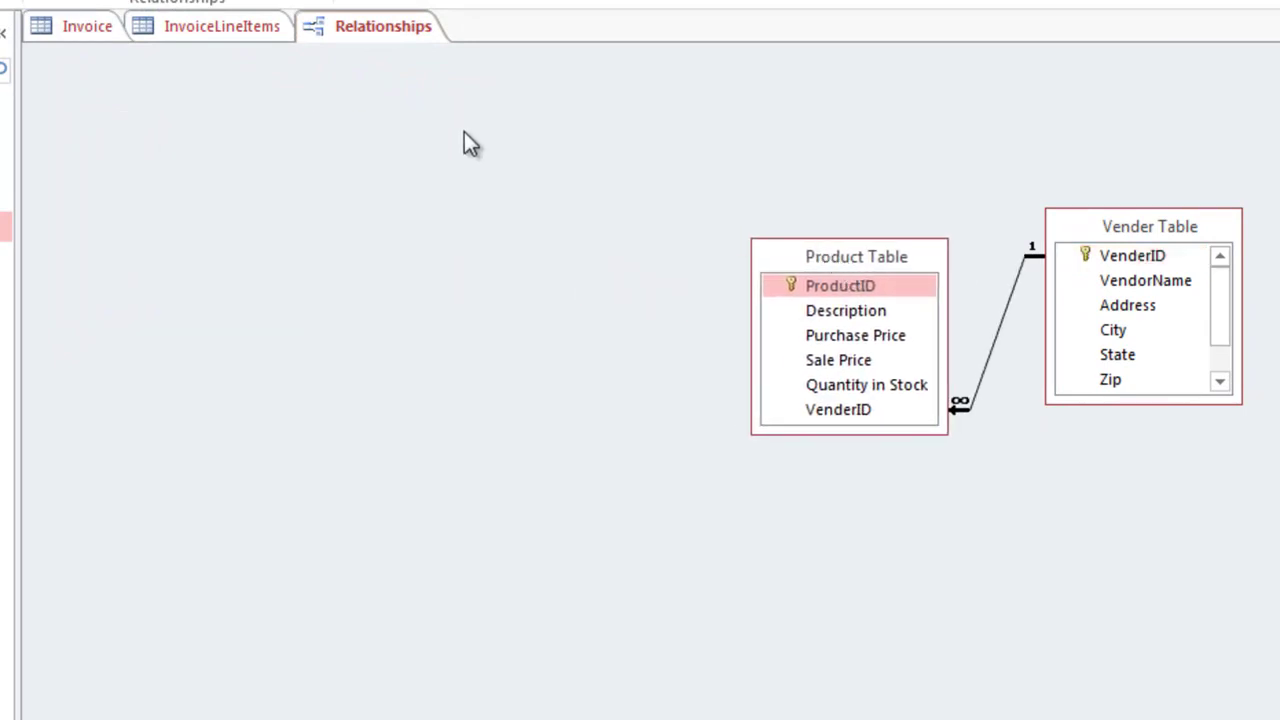
# Step: Add Customer Table, Invoice and InvoiceLineItems to the relationships layout
pyautogui.rightClick(180, 105)
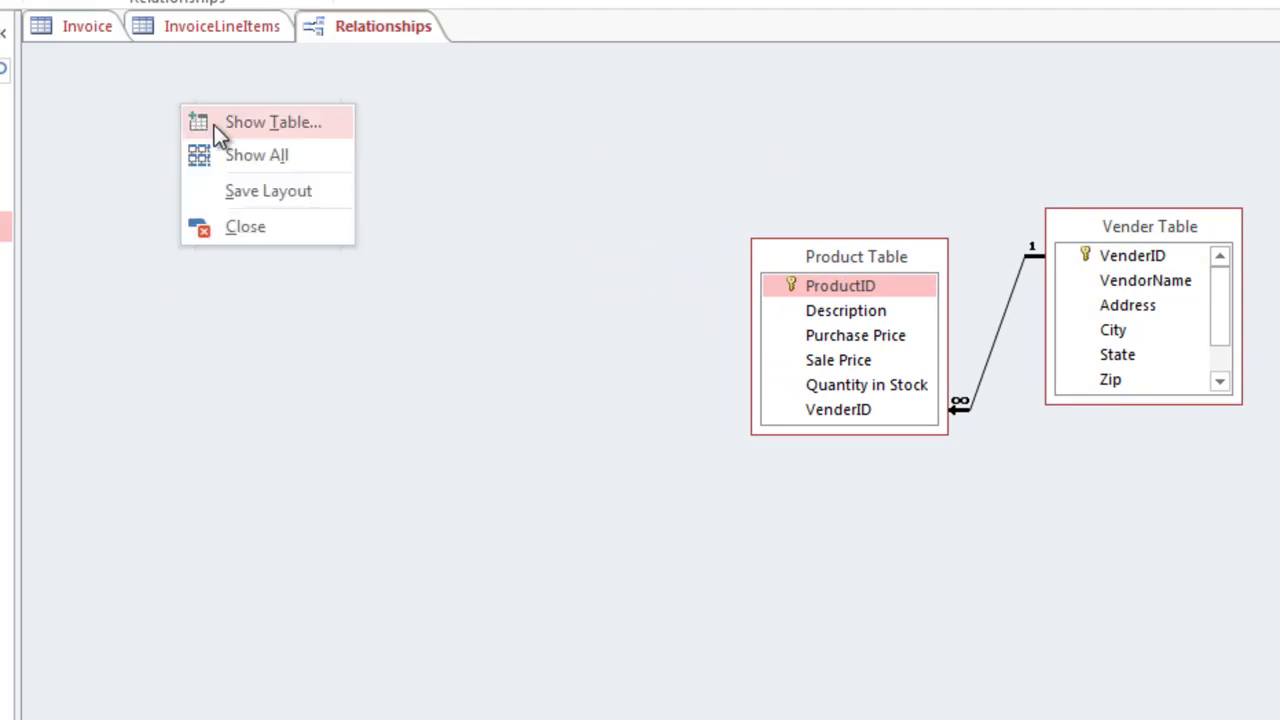
pyautogui.click(214, 125)
pyautogui.moveTo(585, 41); pyautogui.dragTo(295, 132)
pyautogui.doubleClick(252, 211)
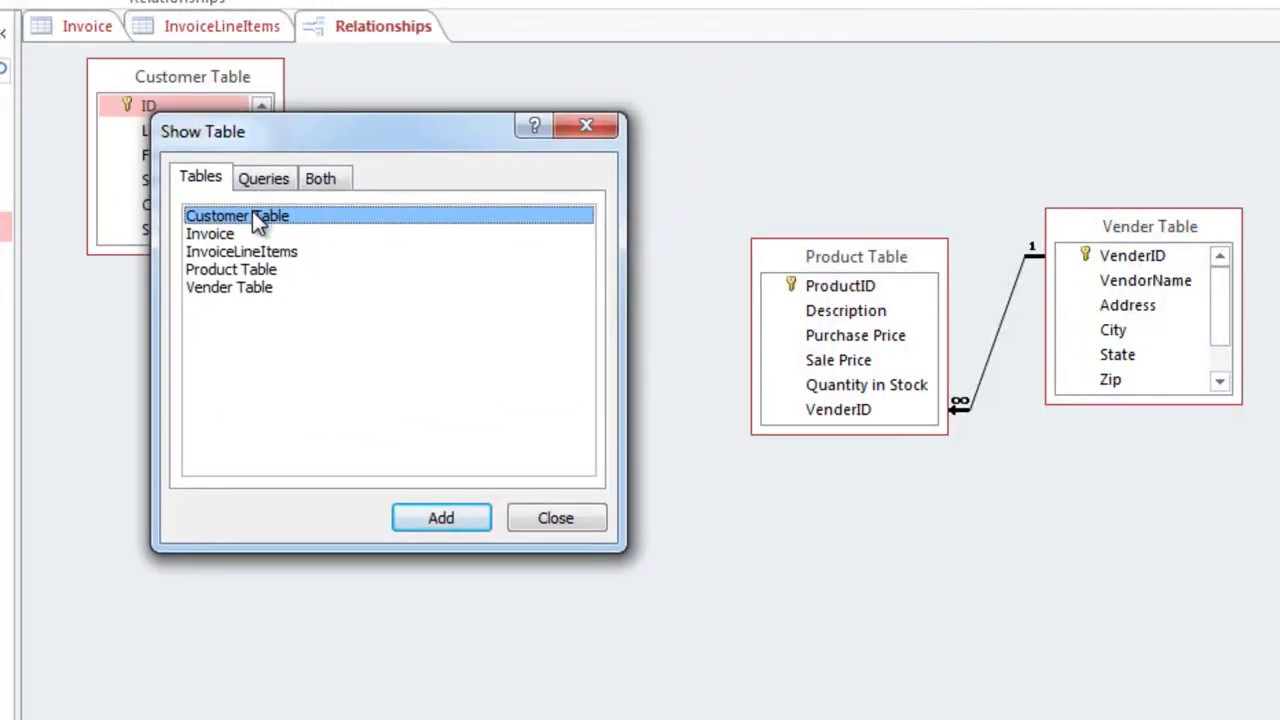
pyautogui.doubleClick(213, 224)
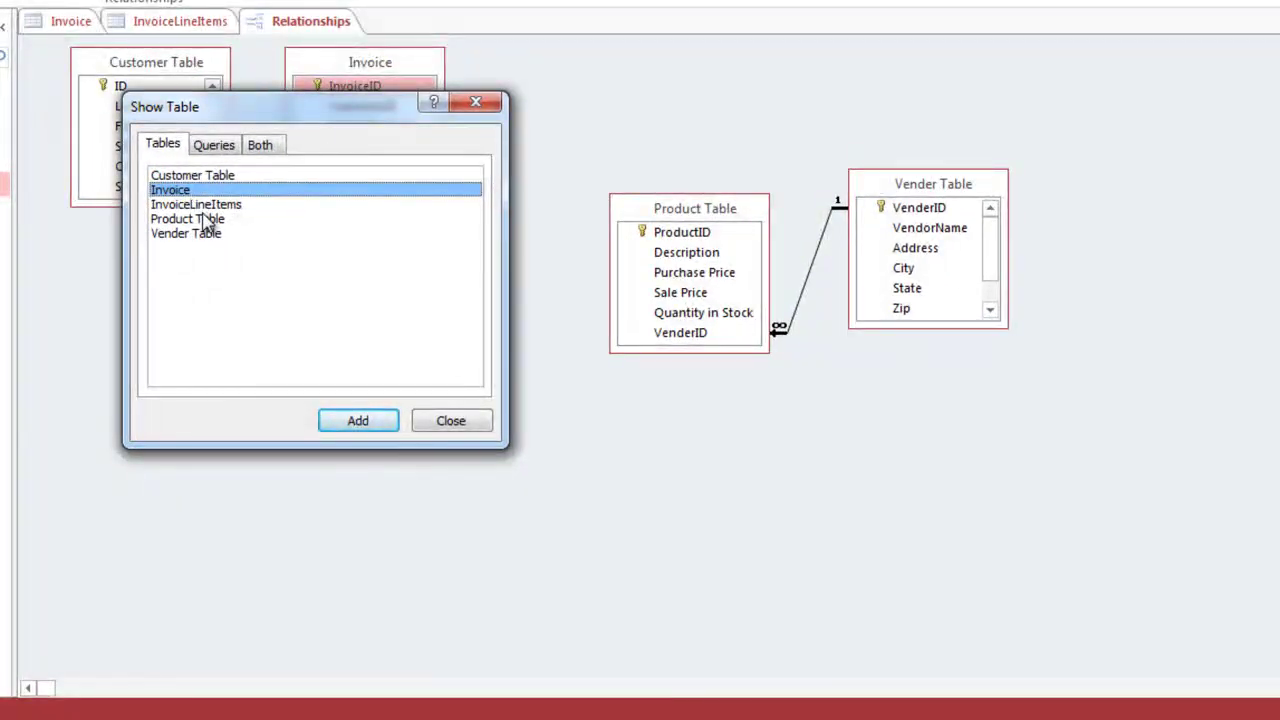
pyautogui.click(240, 243)
pyautogui.doubleClick(205, 205)
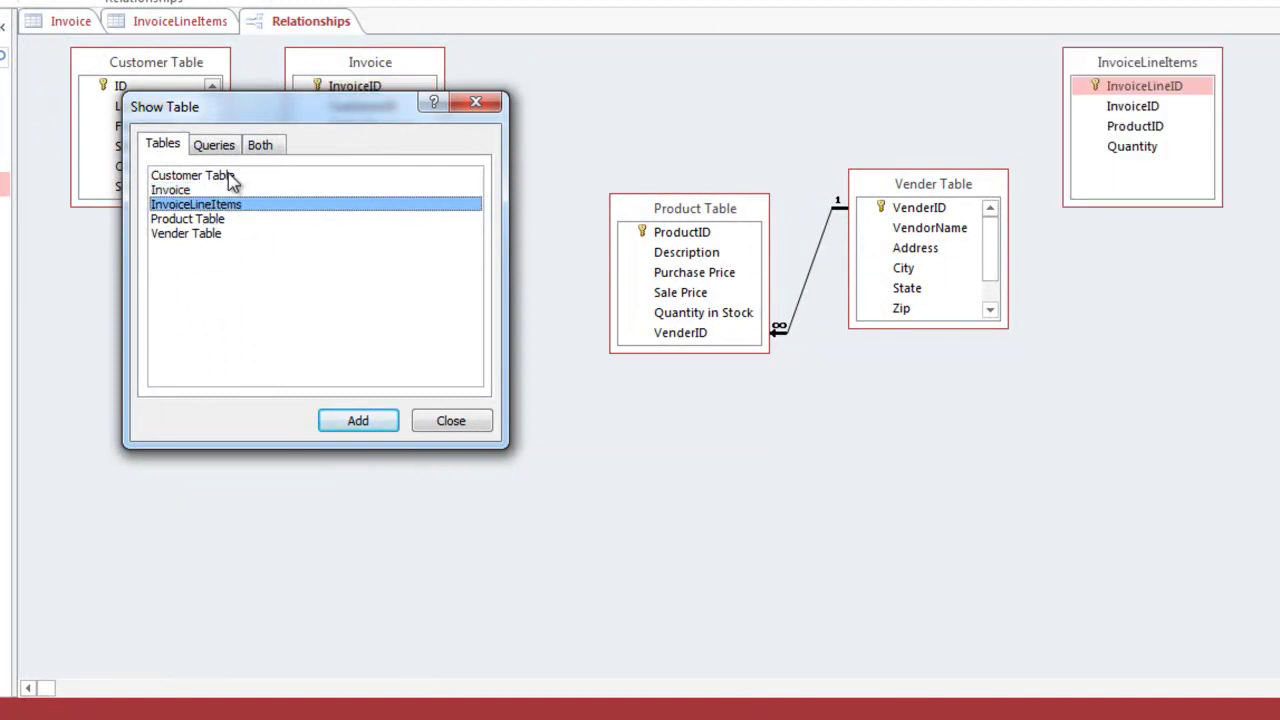
pyautogui.click(455, 418)
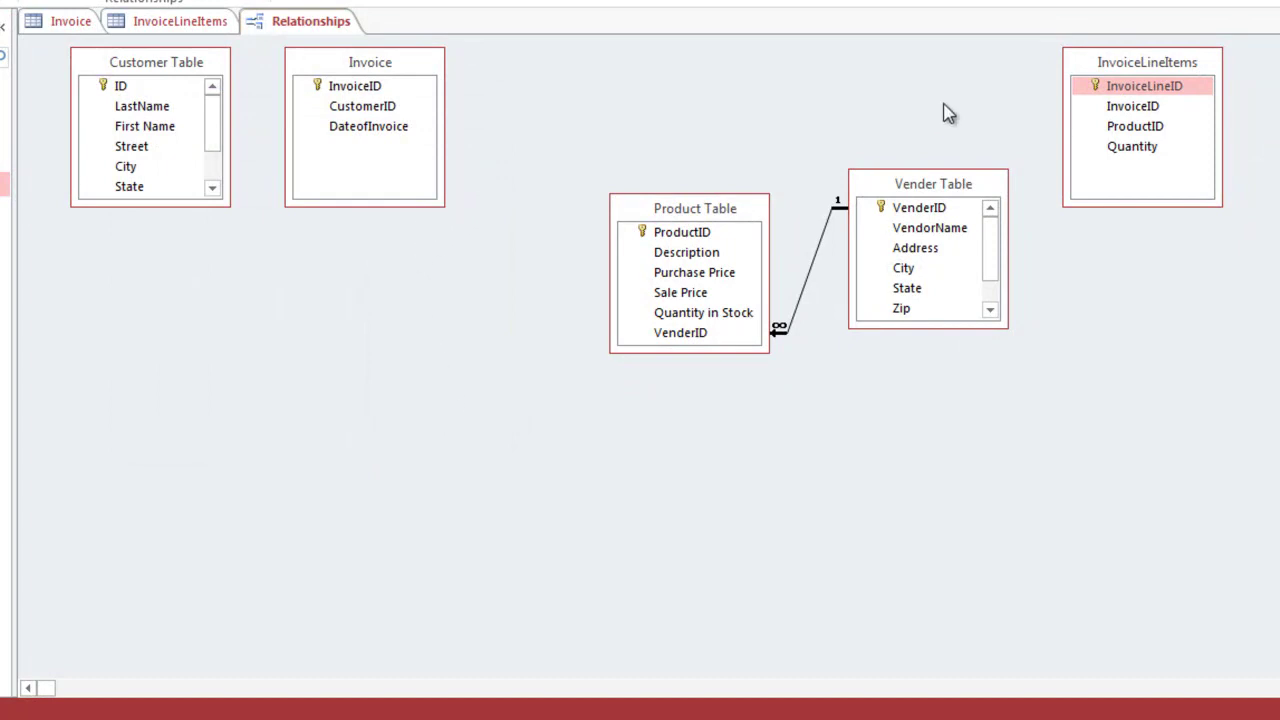
# Step: Reposition InvoiceLineItems, Product and Vender tables, and close the Invoice design tab
pyautogui.moveTo(1122, 69); pyautogui.dragTo(540, 70)
pyautogui.moveTo(697, 214); pyautogui.dragTo(761, 382)
pyautogui.moveTo(903, 184); pyautogui.dragTo(969, 311)
pyautogui.click(58, 22)
pyautogui.rightClick(58, 22)
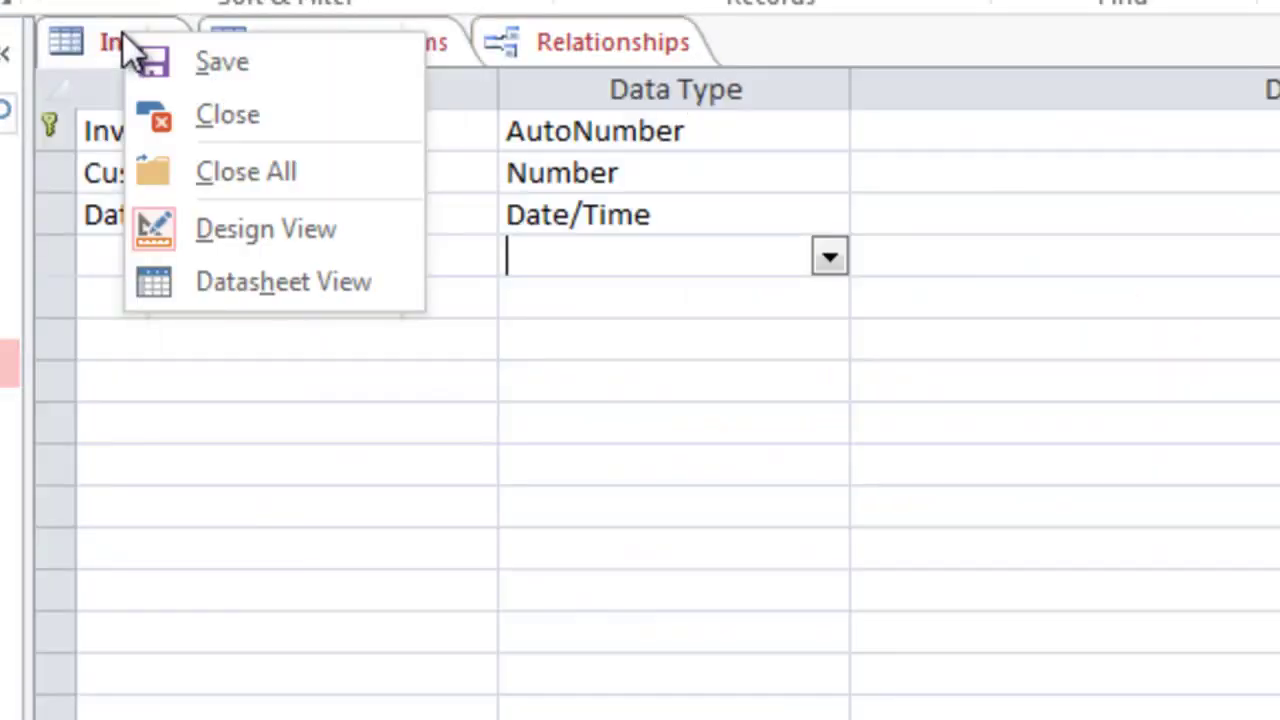
pyautogui.click(180, 118)
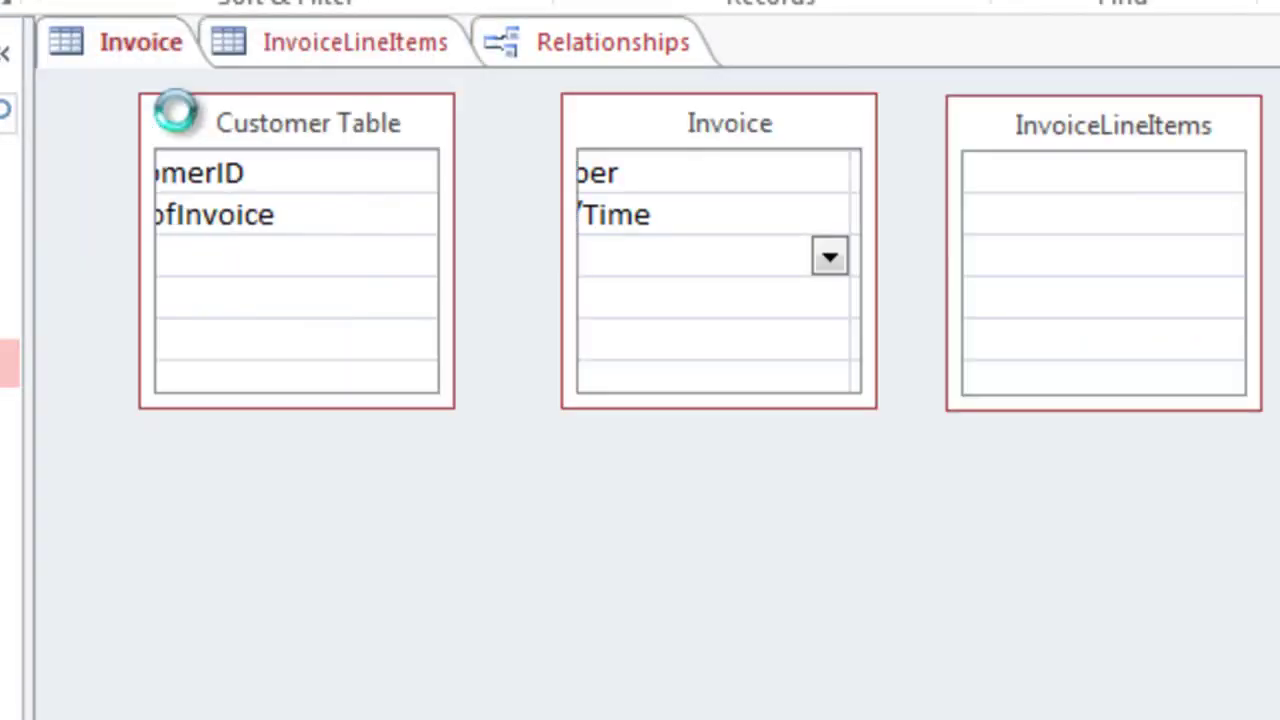
pyautogui.click(210, 50)
pyautogui.rightClick(210, 50)
# Step: Close InvoiceLineItems design, then join Customer Table ID to Invoice CustomerID with integrity enforced and join type 2
pyautogui.click(266, 132)
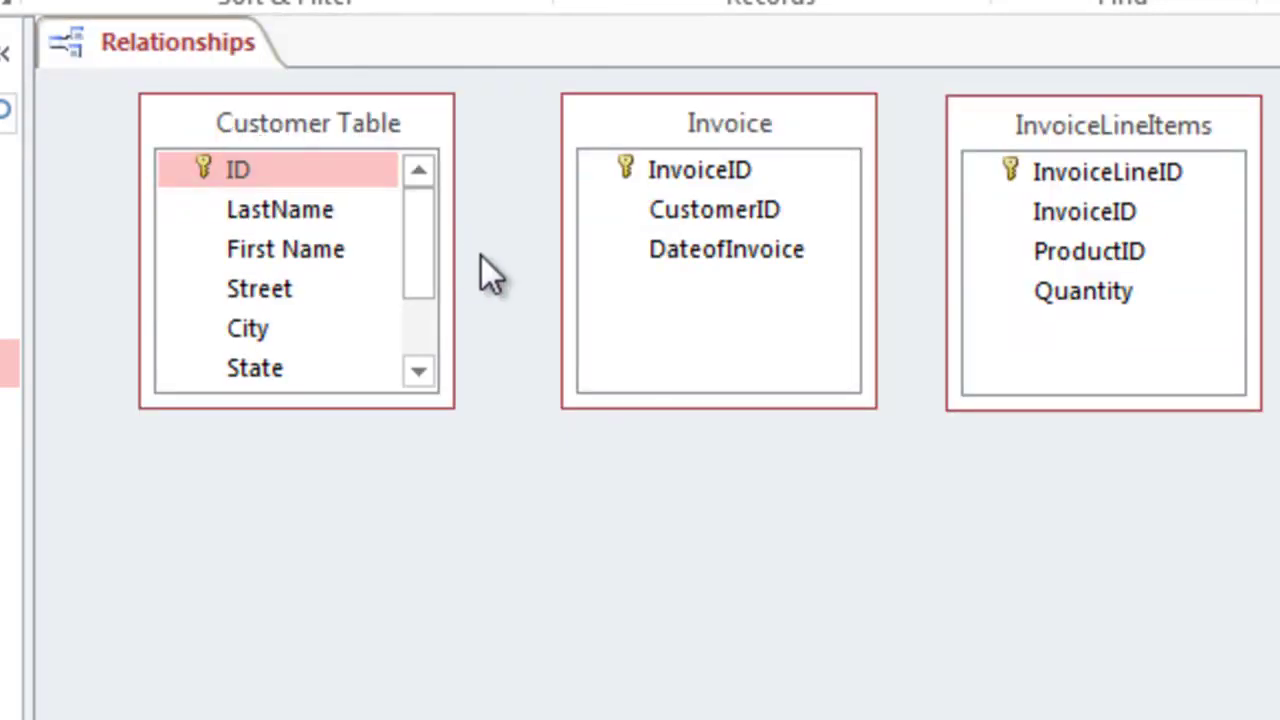
pyautogui.moveTo(230, 169); pyautogui.dragTo(669, 213)
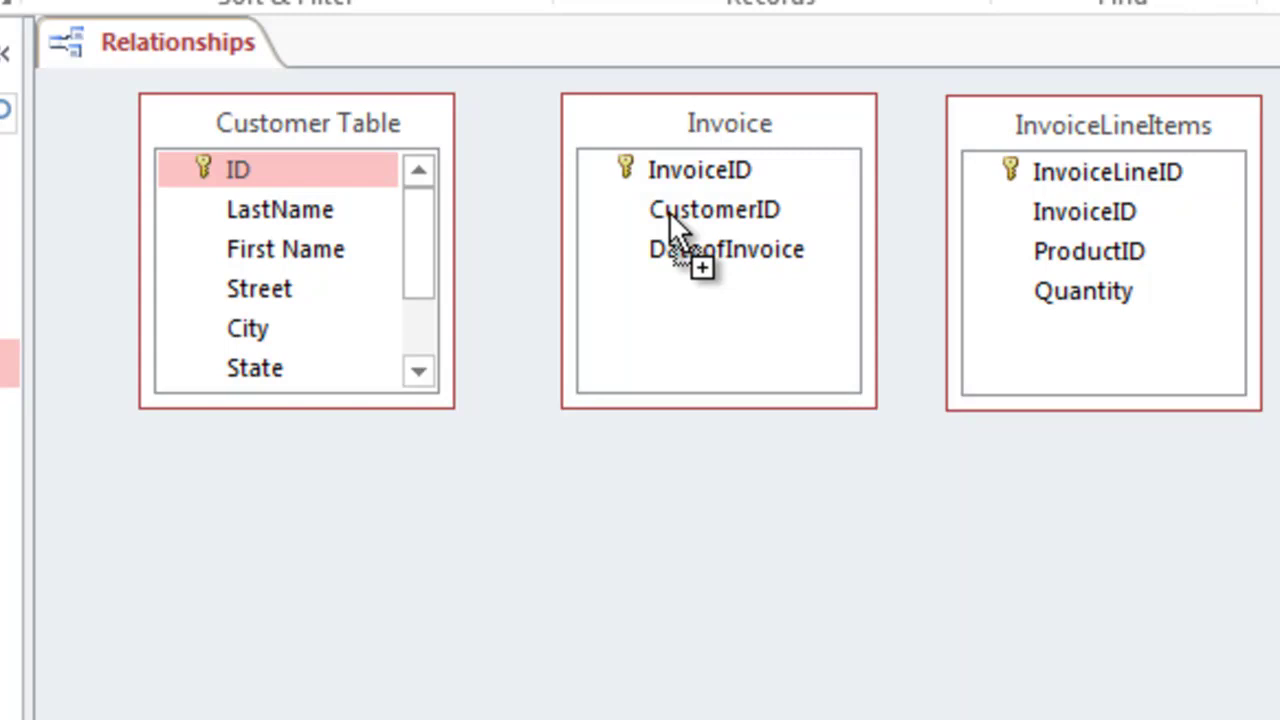
pyautogui.moveTo(669, 213); pyautogui.dragTo(670, 213)
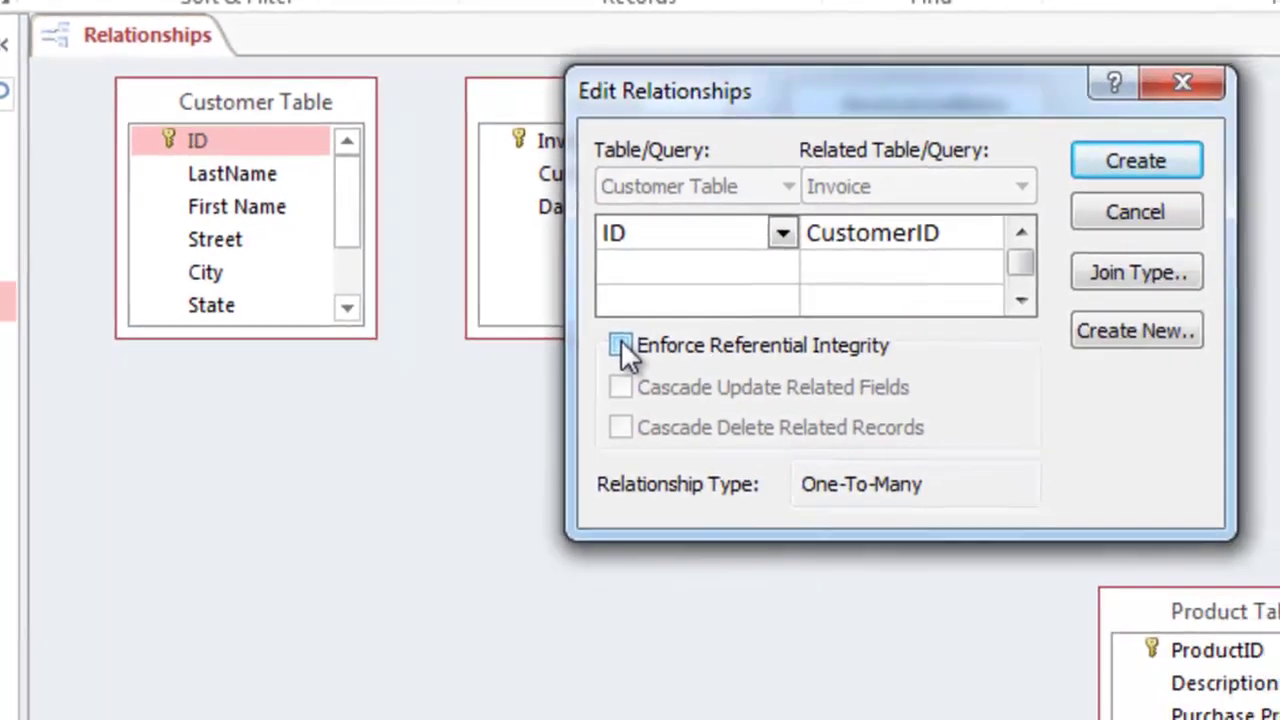
pyautogui.click(750, 415)
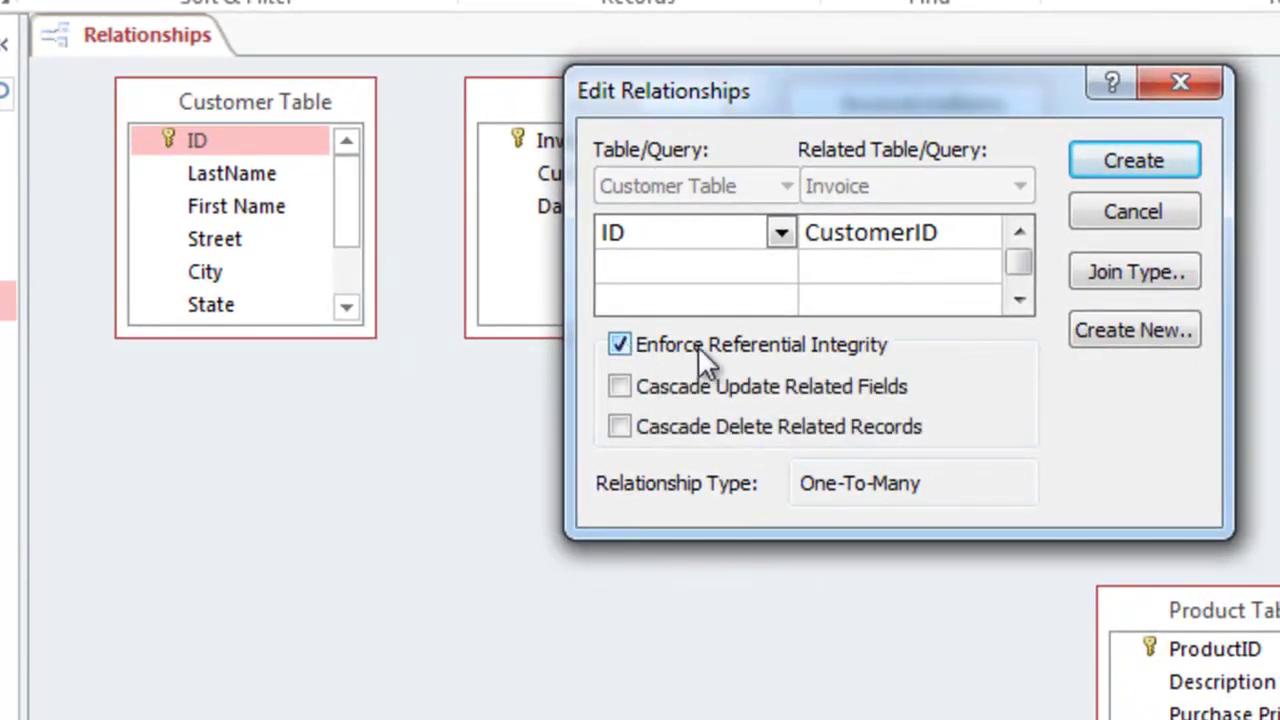
pyautogui.click(1125, 275)
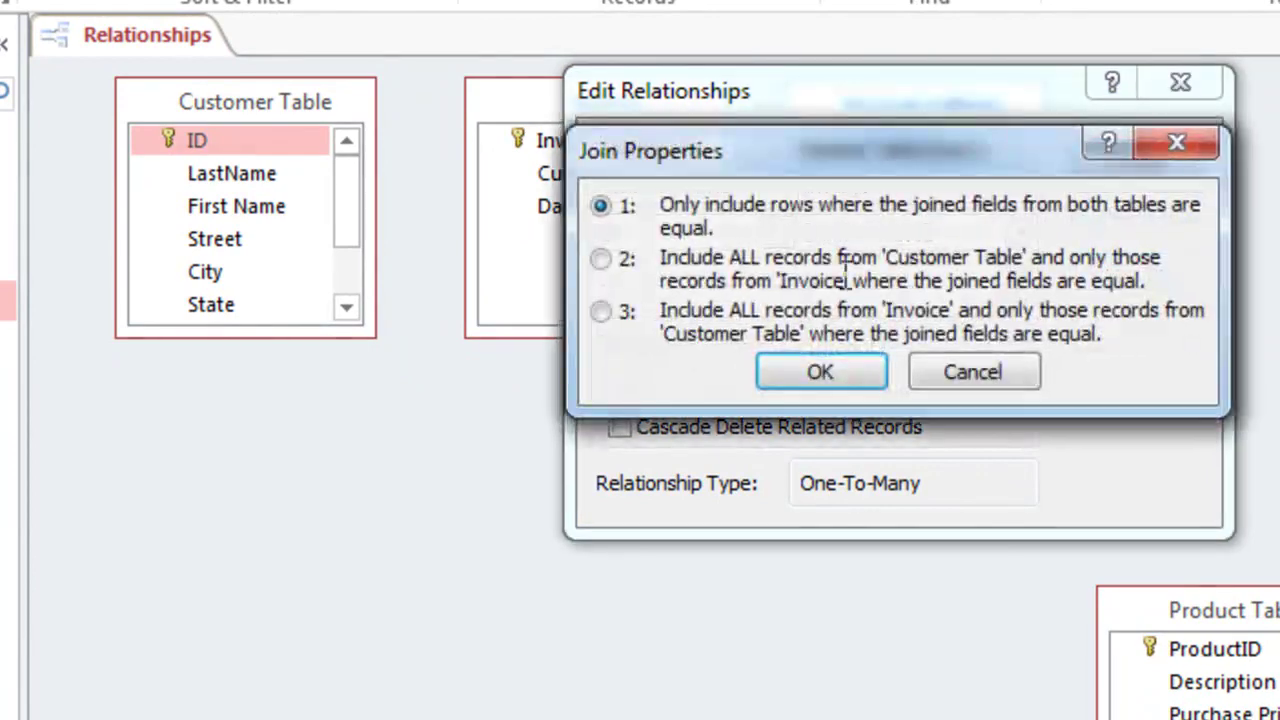
pyautogui.click(601, 259)
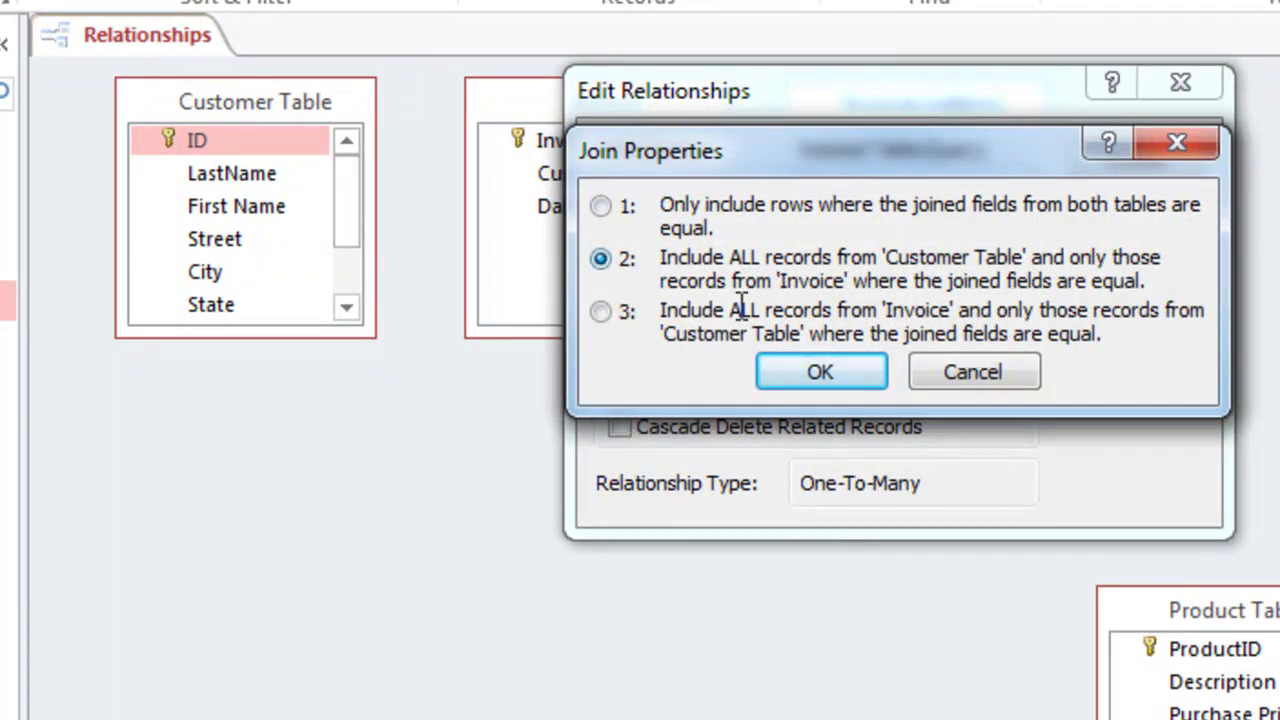
pyautogui.click(820, 370)
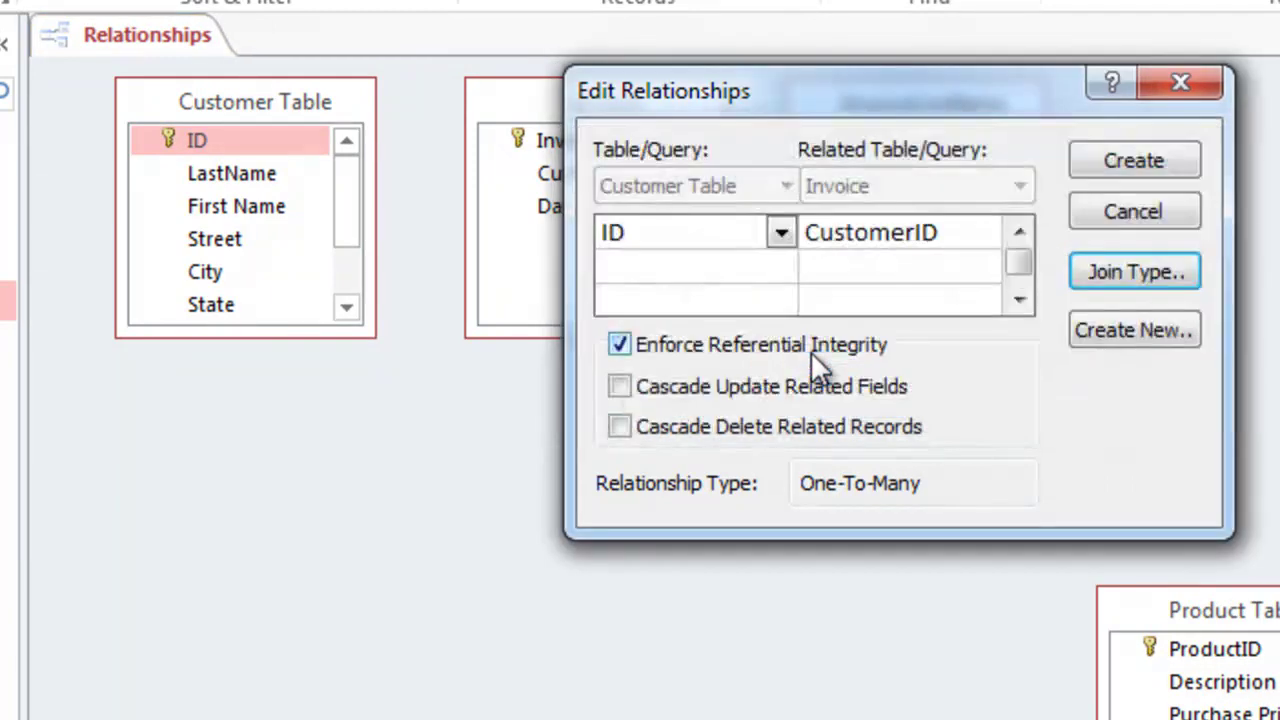
pyautogui.click(1133, 161)
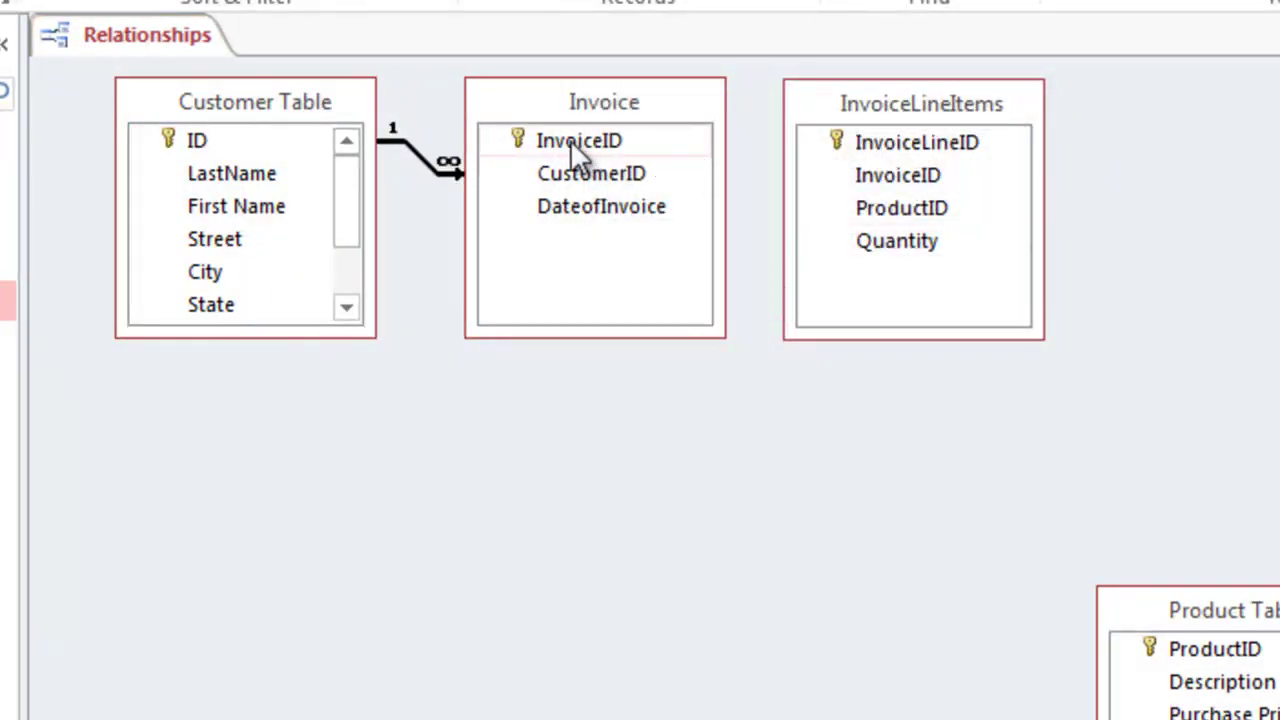
# Step: Join InvoiceID between Invoice and InvoiceLineItems, enforcing referential integrity with join type 2
pyautogui.moveTo(570, 140); pyautogui.dragTo(883, 167)
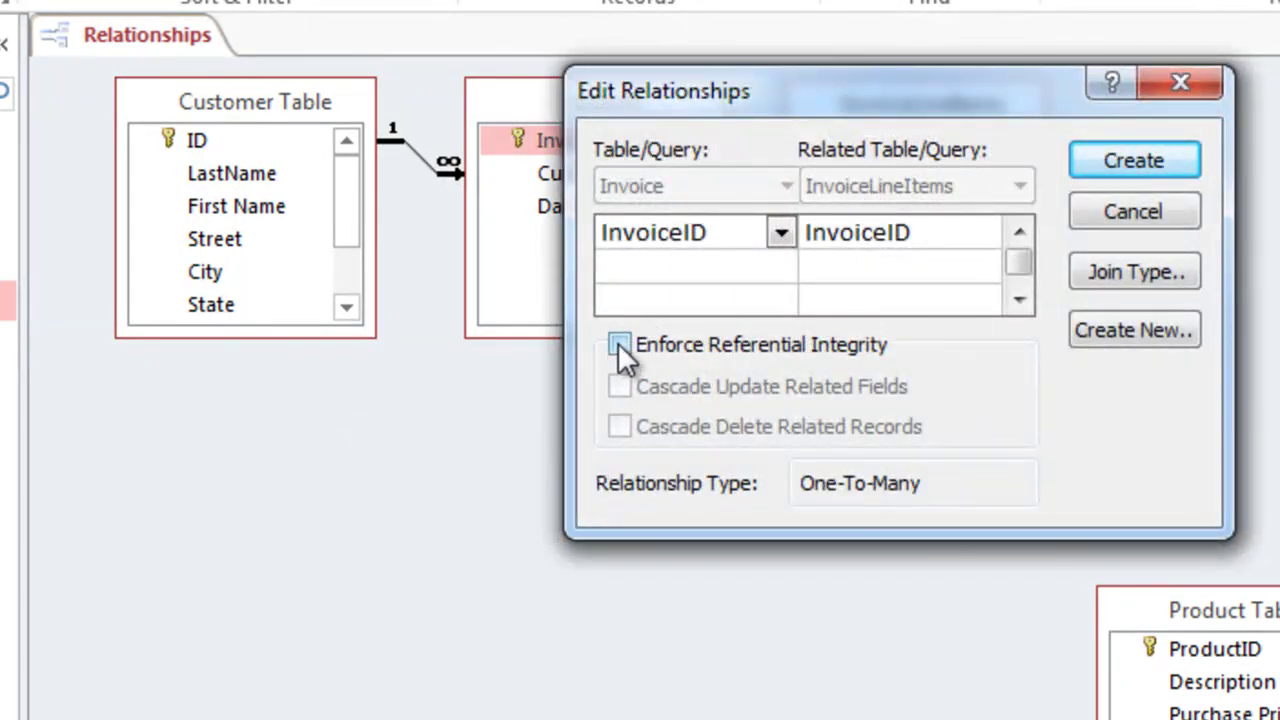
pyautogui.click(620, 345)
pyautogui.click(1095, 271)
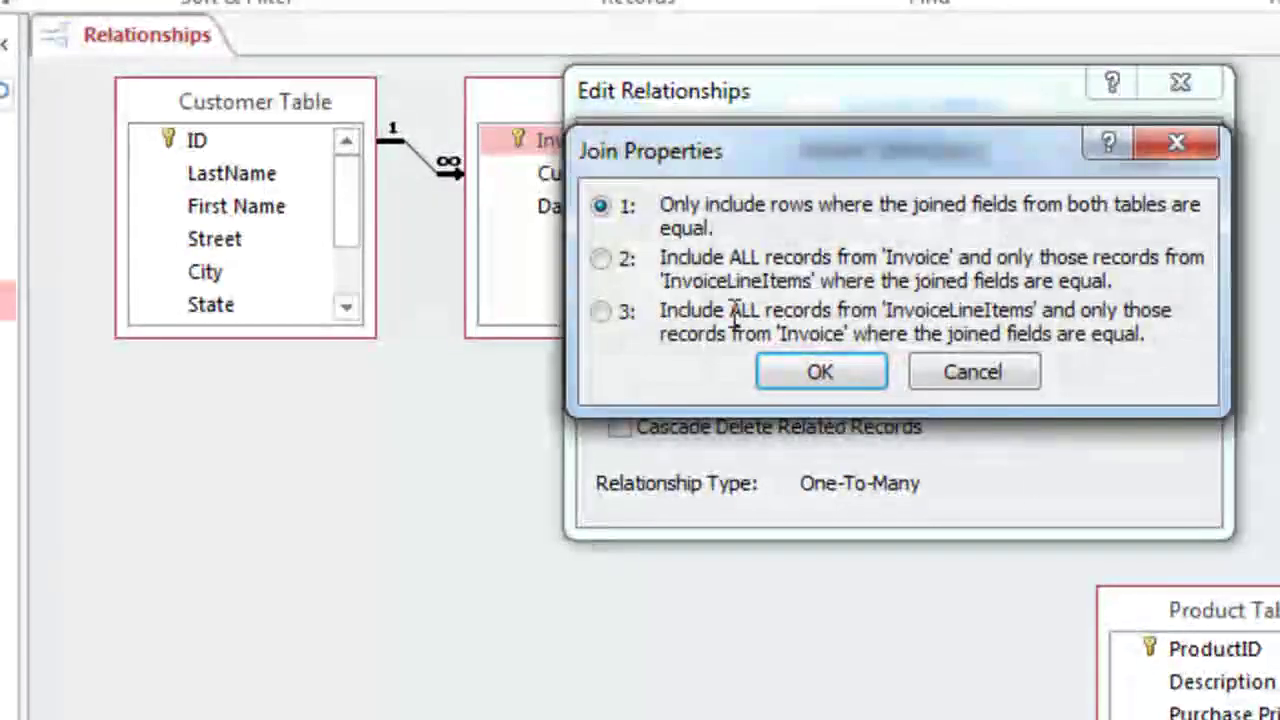
pyautogui.click(601, 260)
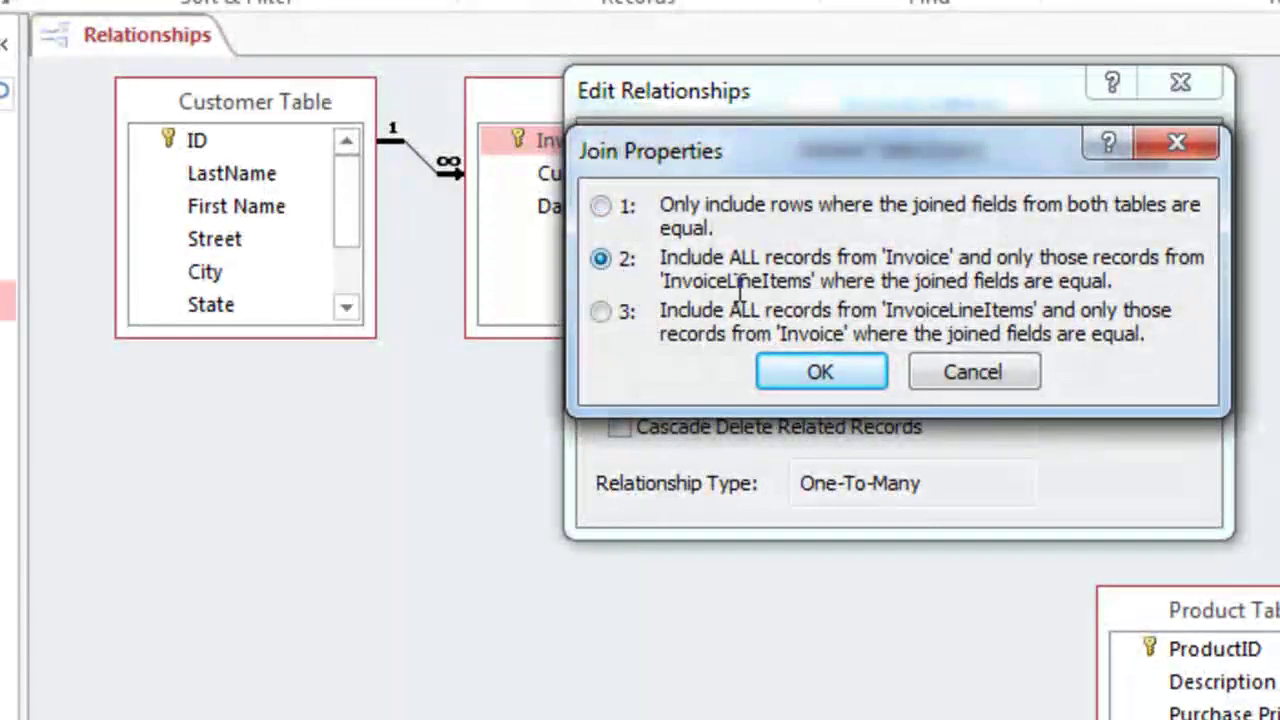
pyautogui.click(820, 374)
pyautogui.click(1132, 157)
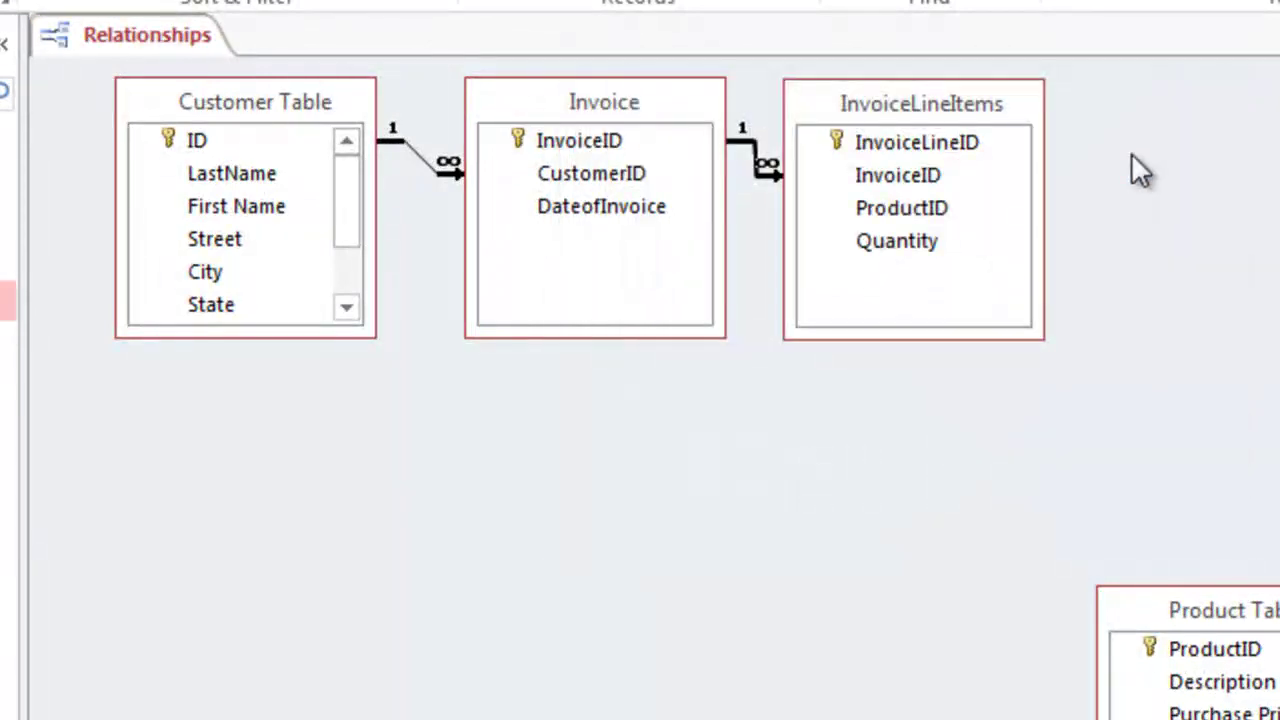
# Step: Move Product Table beside InvoiceLineItems and join their ProductID fields with enforced integrity and join type 2
pyautogui.moveTo(1169, 609); pyautogui.dragTo(1259, 160)
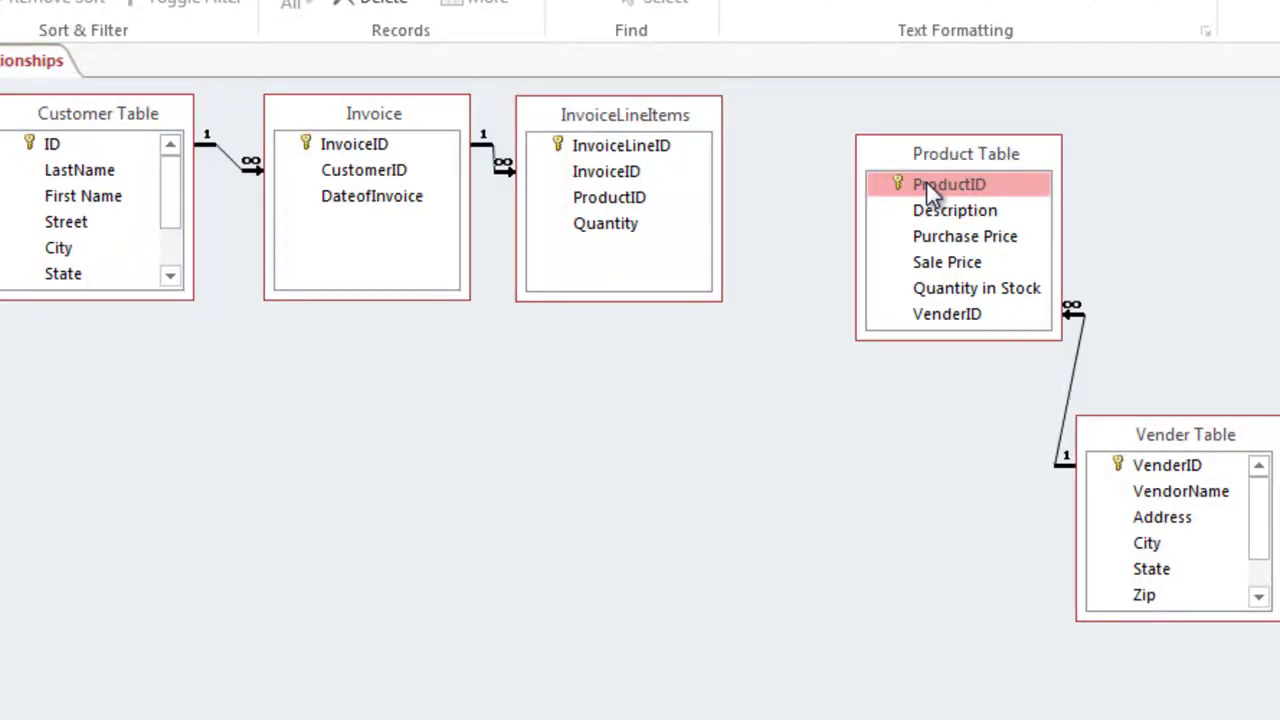
pyautogui.moveTo(926, 185); pyautogui.dragTo(614, 198)
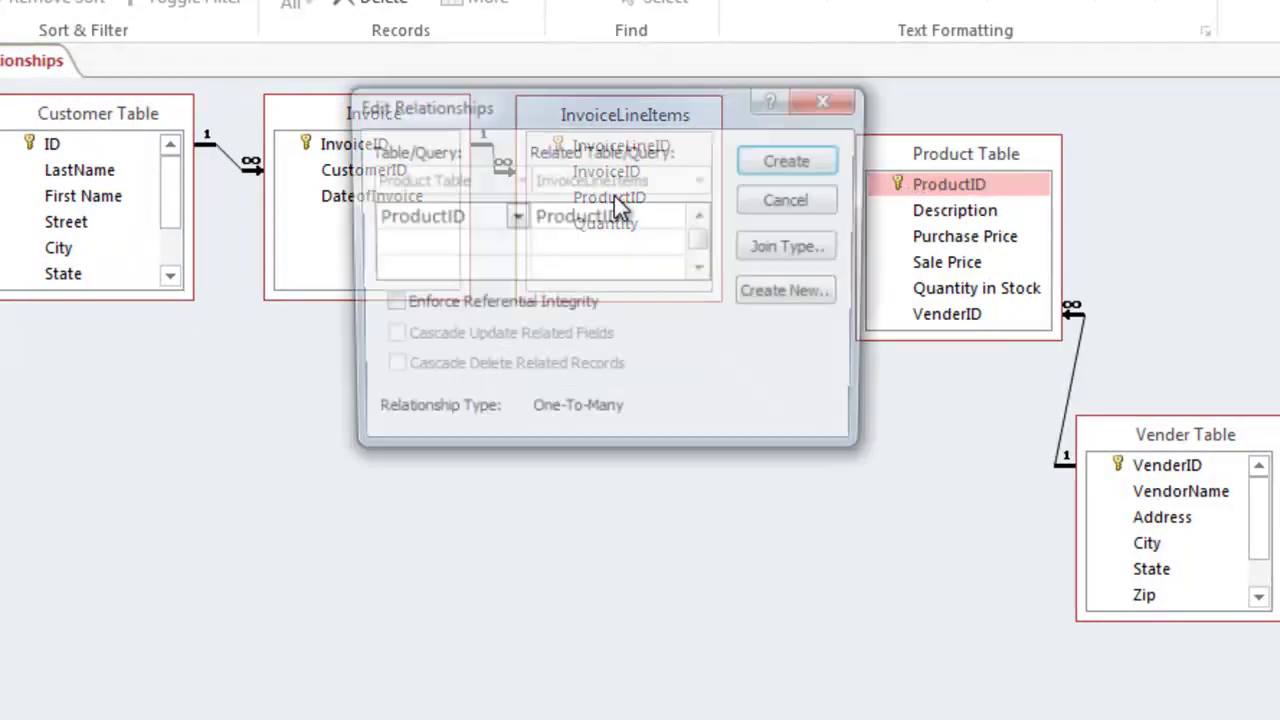
pyautogui.click(414, 311)
pyautogui.click(789, 250)
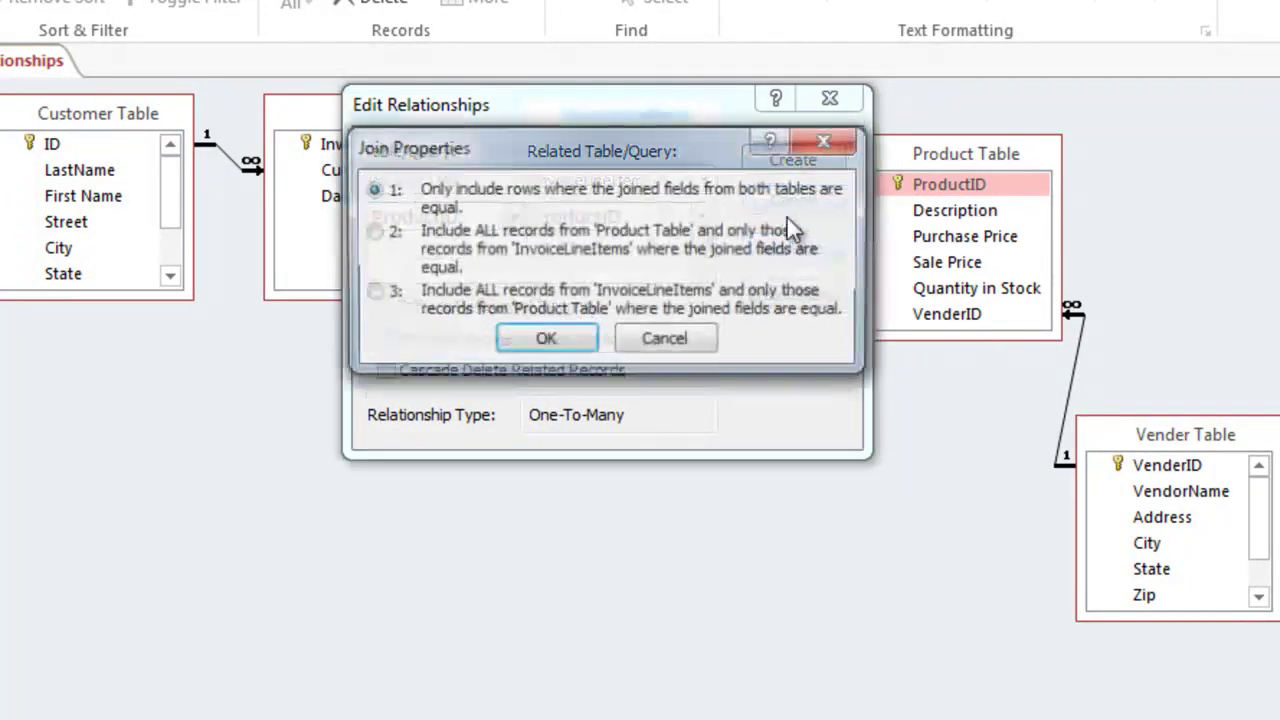
pyautogui.click(372, 240)
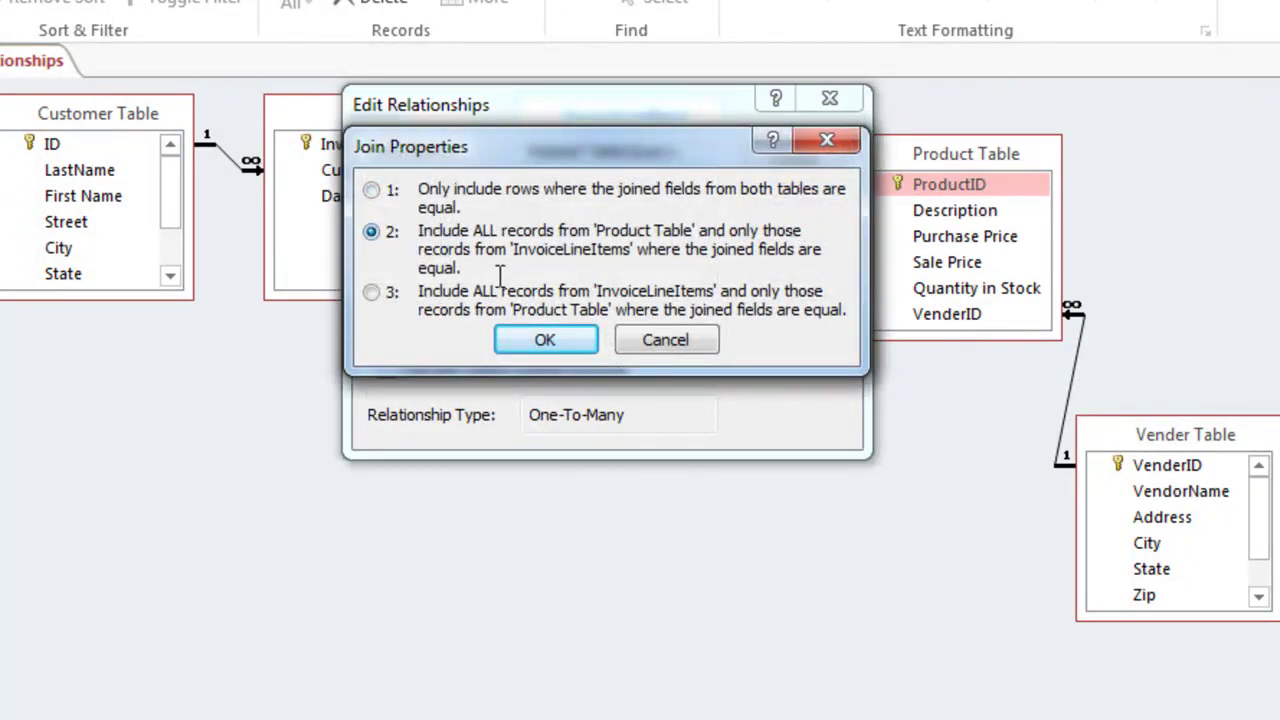
pyautogui.click(543, 341)
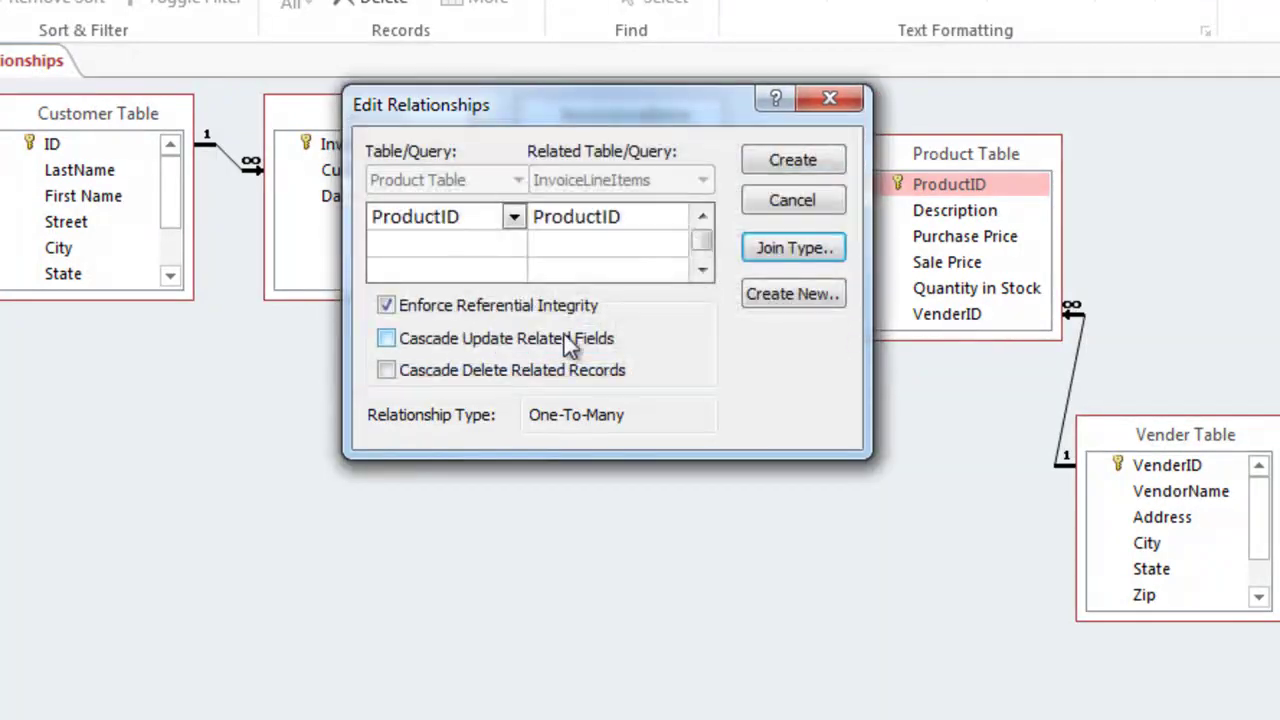
pyautogui.click(780, 167)
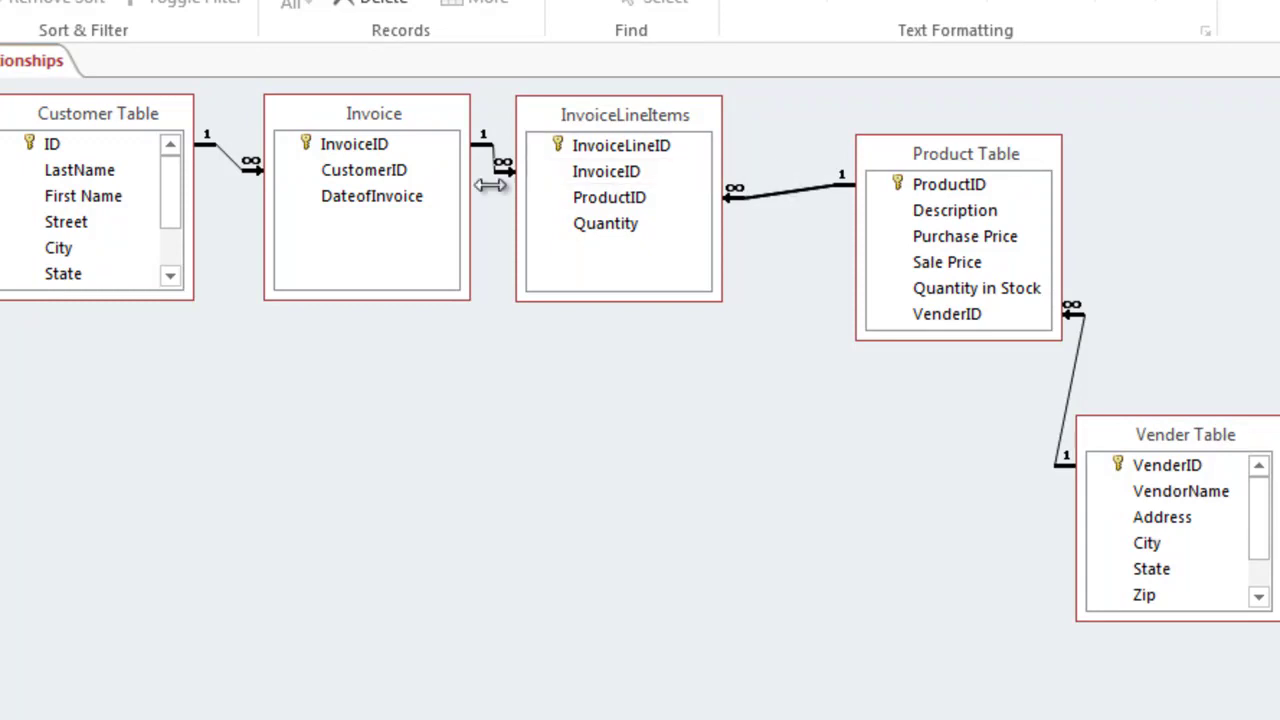
# Step: Nudge Customer Table, Invoice and InvoiceLineItems into neat positions and save the Relationships layout
pyautogui.moveTo(105, 112); pyautogui.dragTo(97, 144)
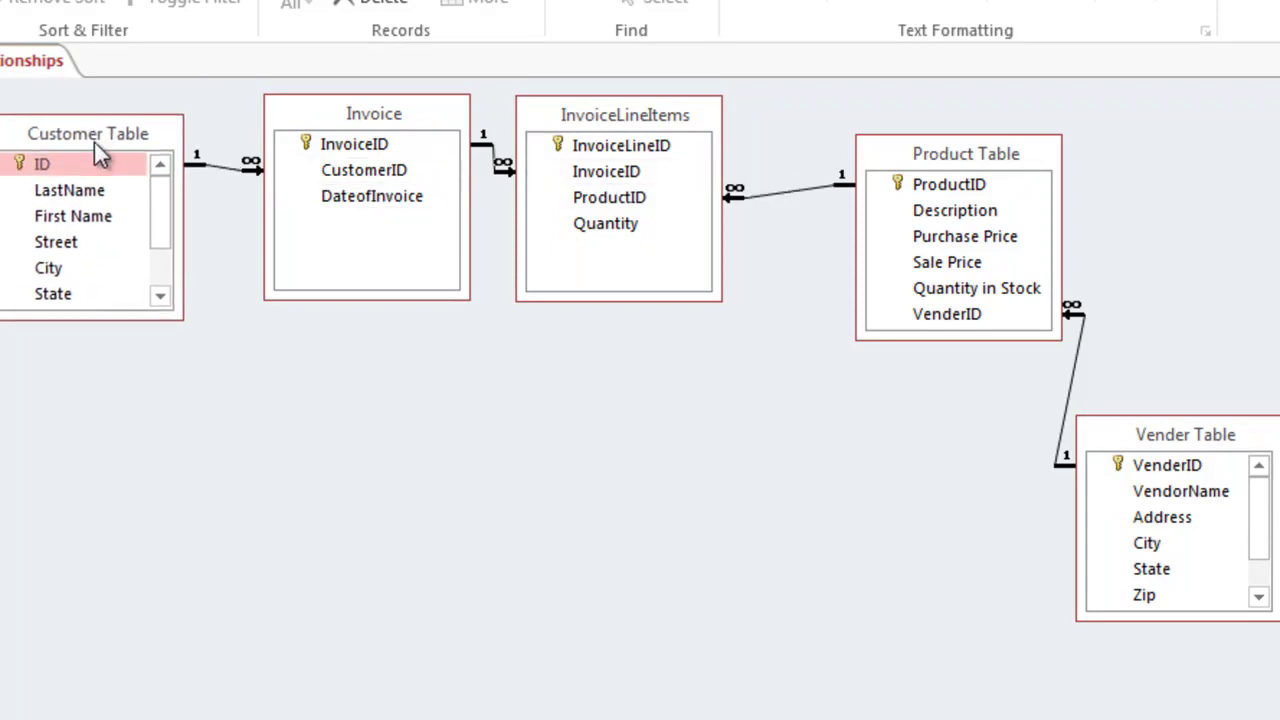
pyautogui.moveTo(331, 117); pyautogui.dragTo(338, 180)
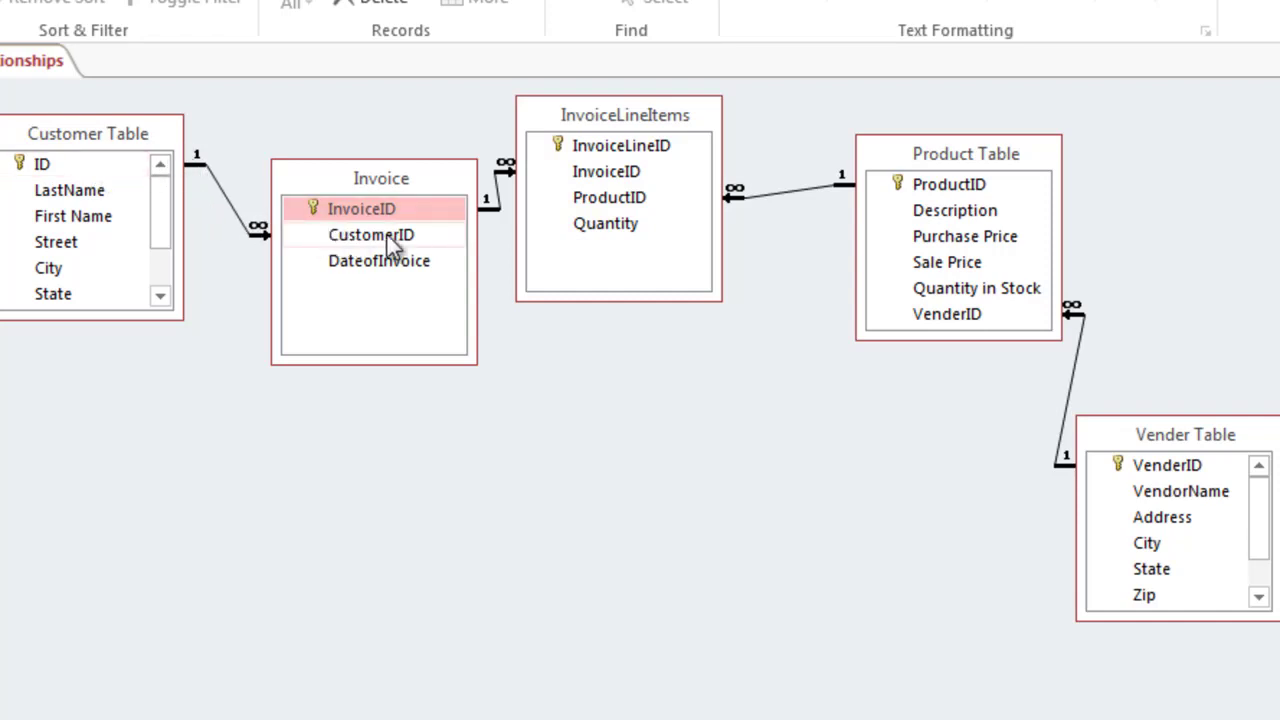
pyautogui.moveTo(611, 114); pyautogui.dragTo(634, 178)
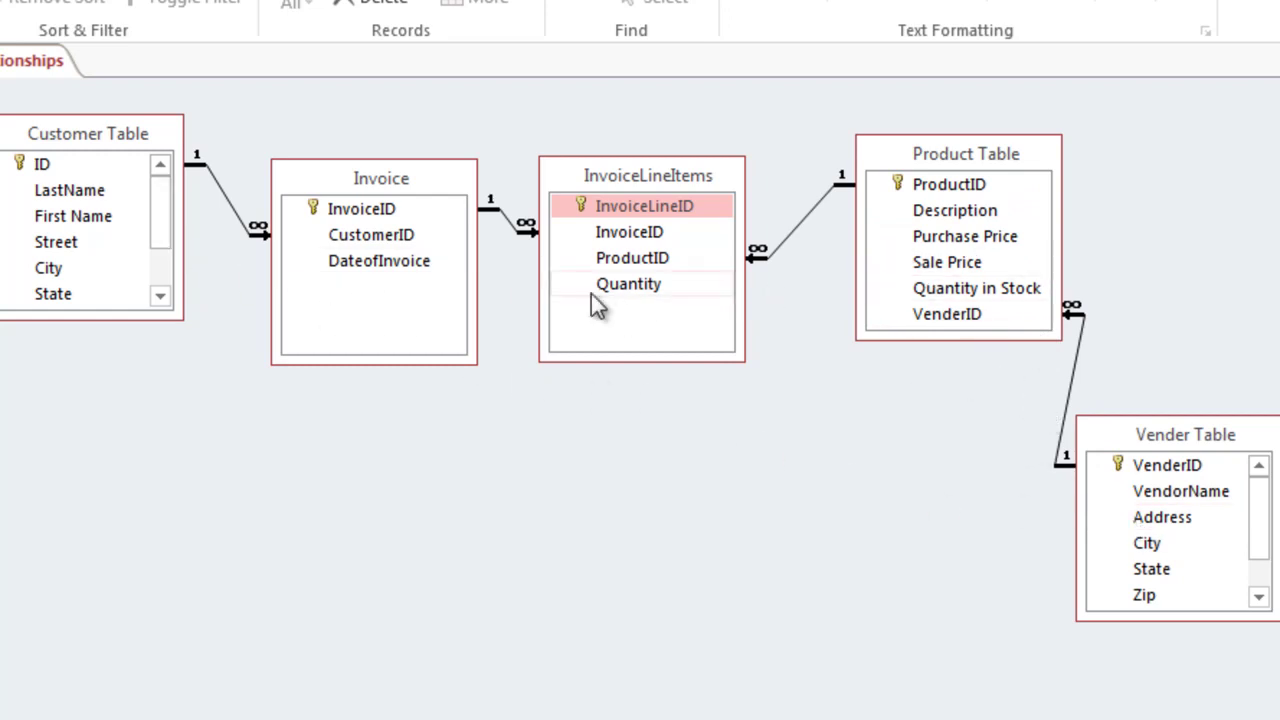
pyautogui.rightClick(26, 58)
pyautogui.click(50, 78)
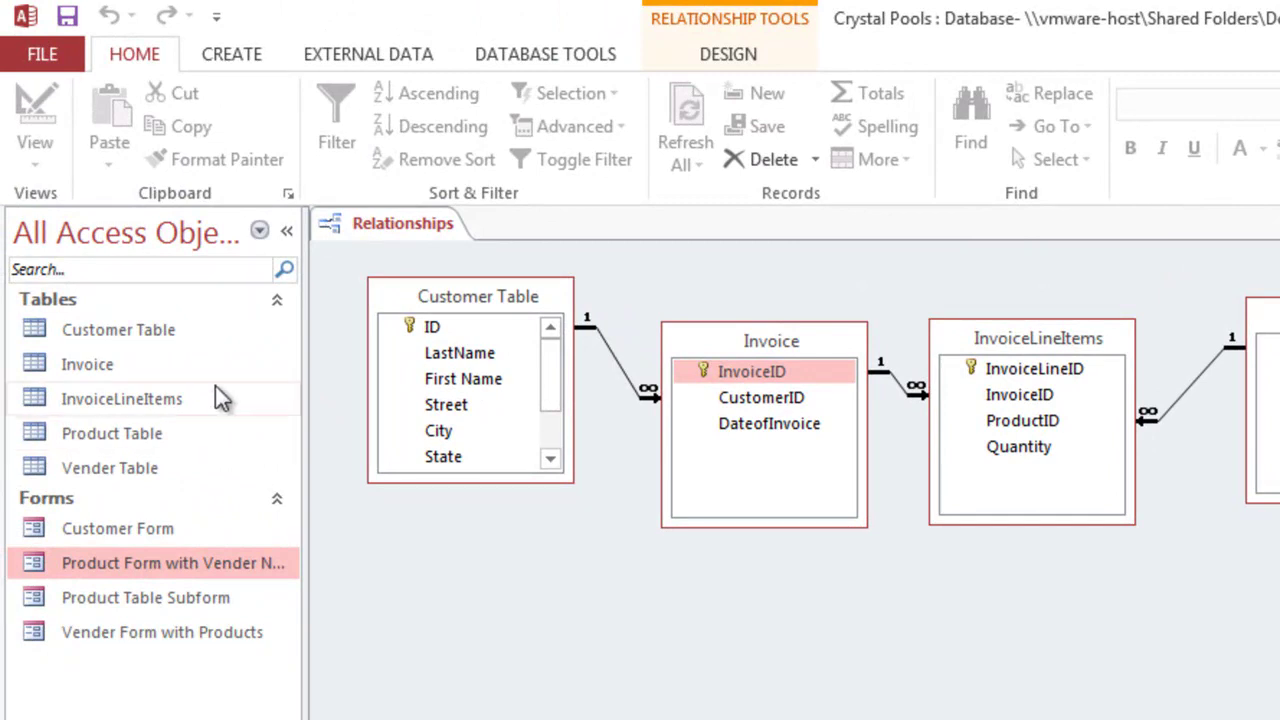
# Step: Start the Form Wizard on the Invoice table and add InvoiceID, CustomerID and DateofInvoice
pyautogui.click(65, 362)
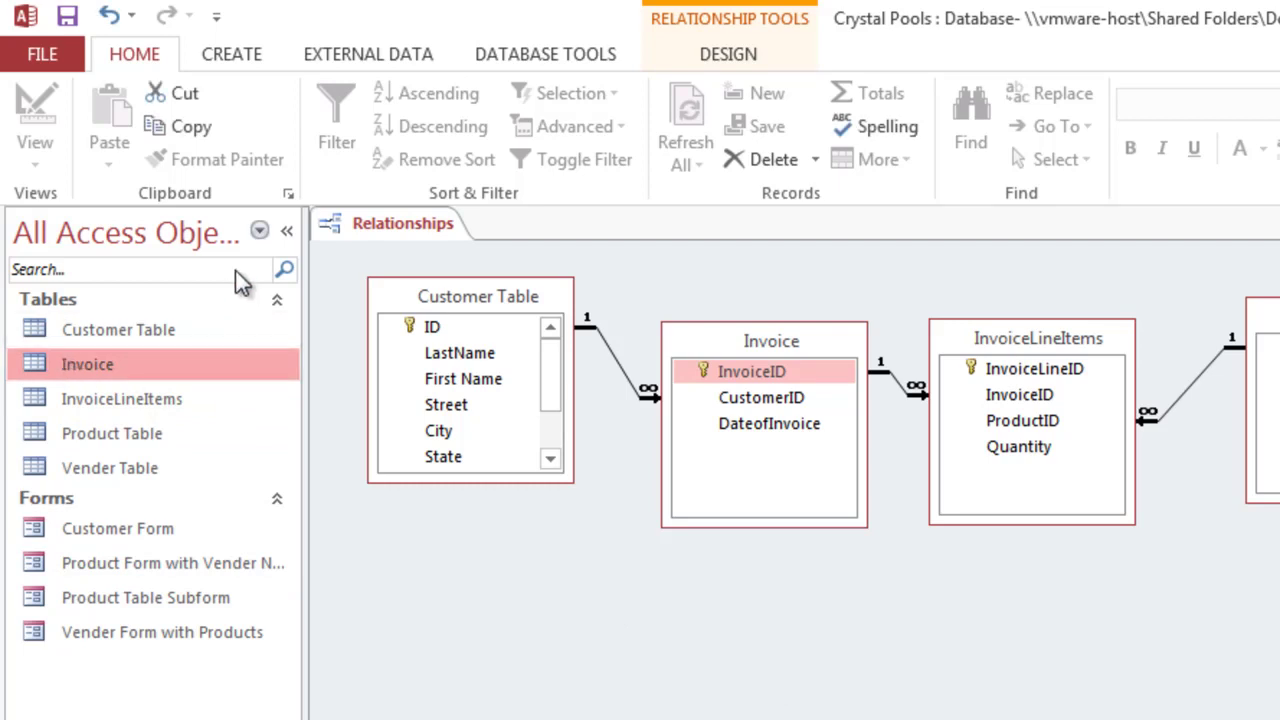
pyautogui.click(244, 56)
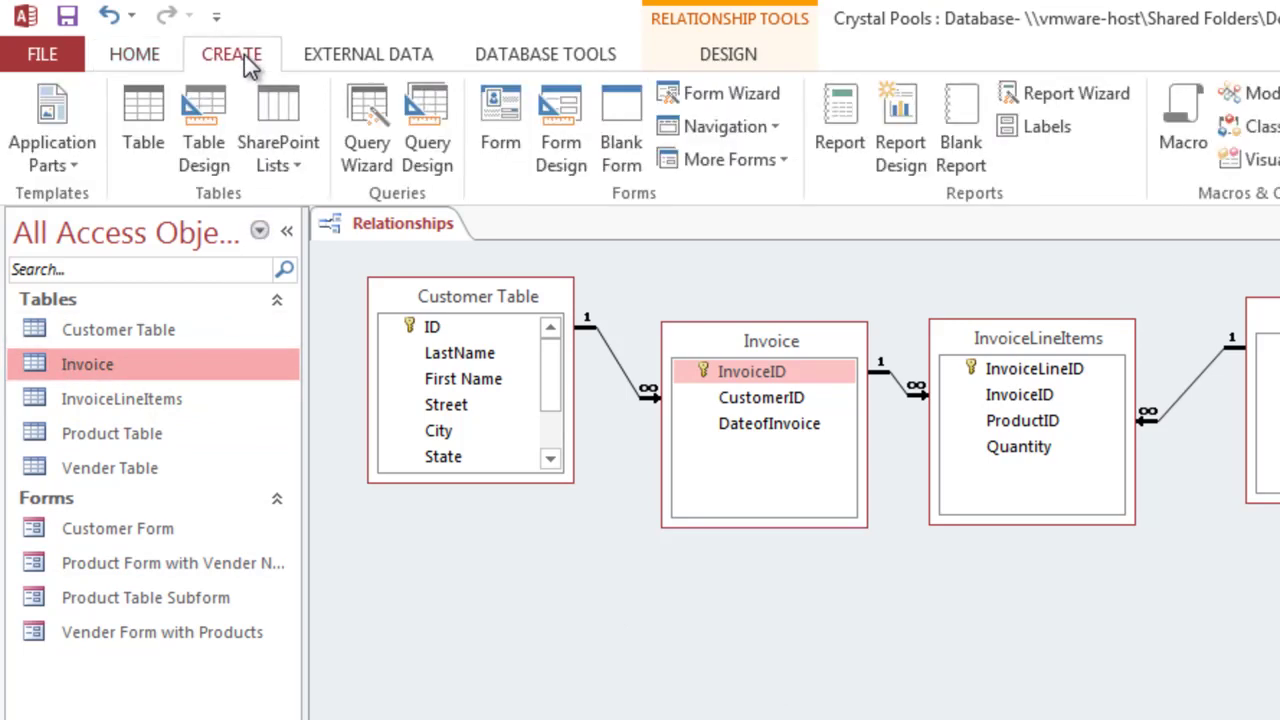
pyautogui.click(744, 90)
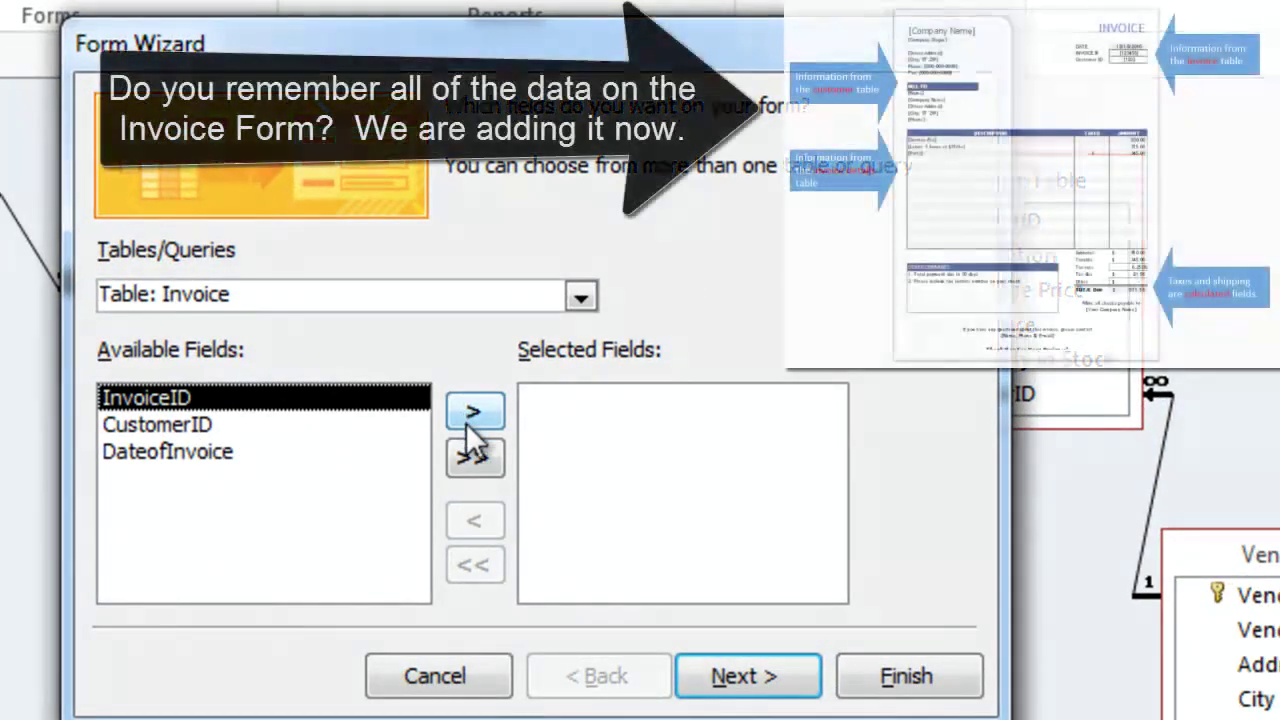
pyautogui.click(472, 412)
pyautogui.click(472, 412)
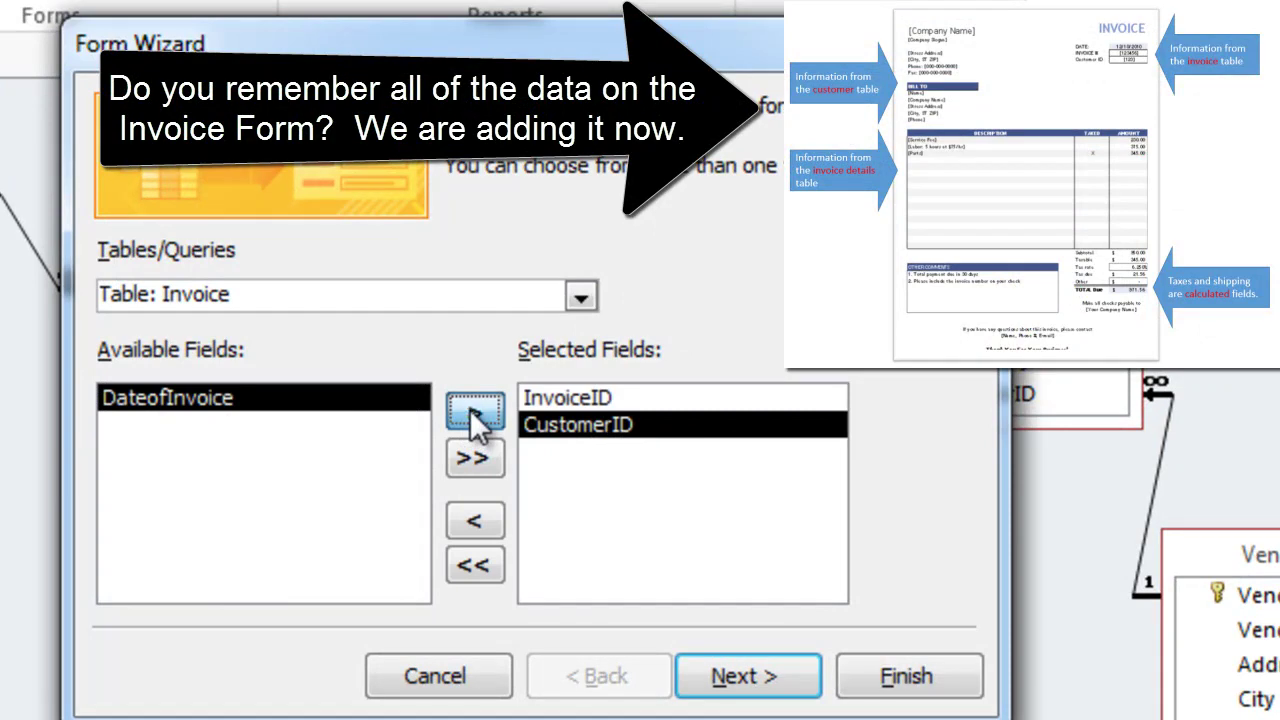
pyautogui.click(474, 412)
# Step: Add Customer Table's LastName, First Name, Street, City, State, Zip and Country fields
pyautogui.click(580, 296)
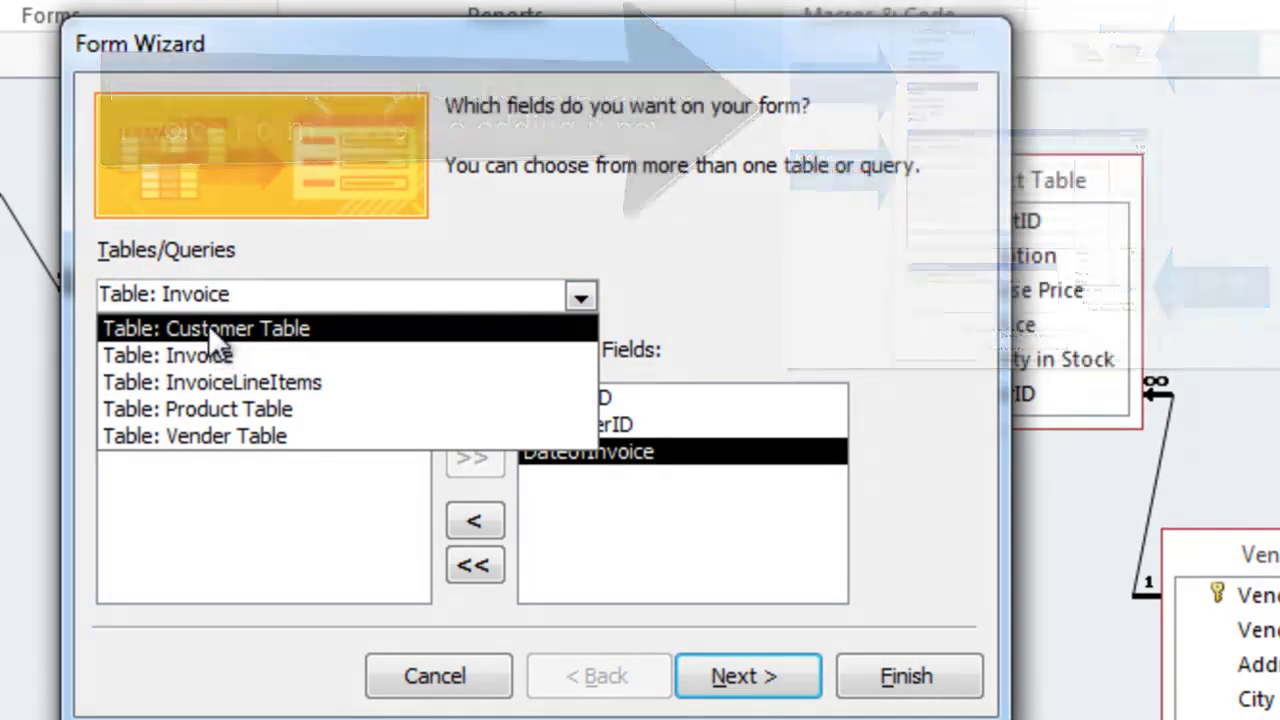
pyautogui.click(208, 328)
pyautogui.click(156, 422)
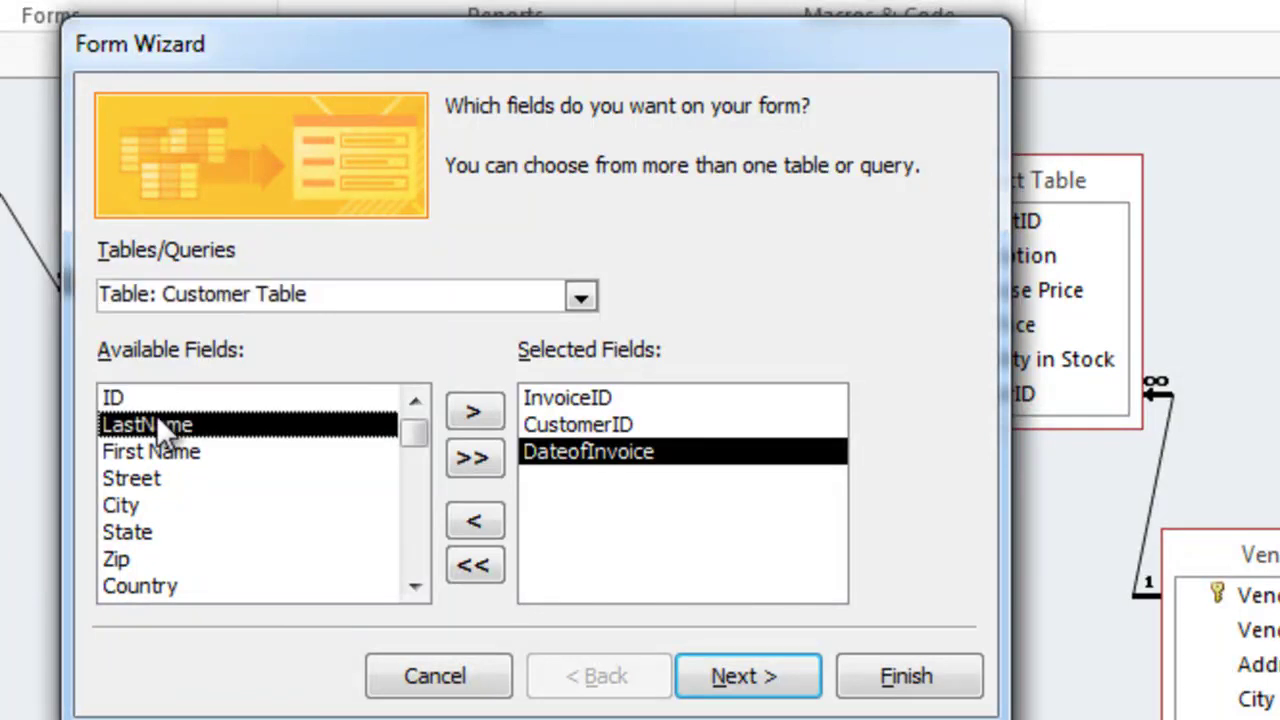
pyautogui.click(462, 411)
pyautogui.click(462, 411)
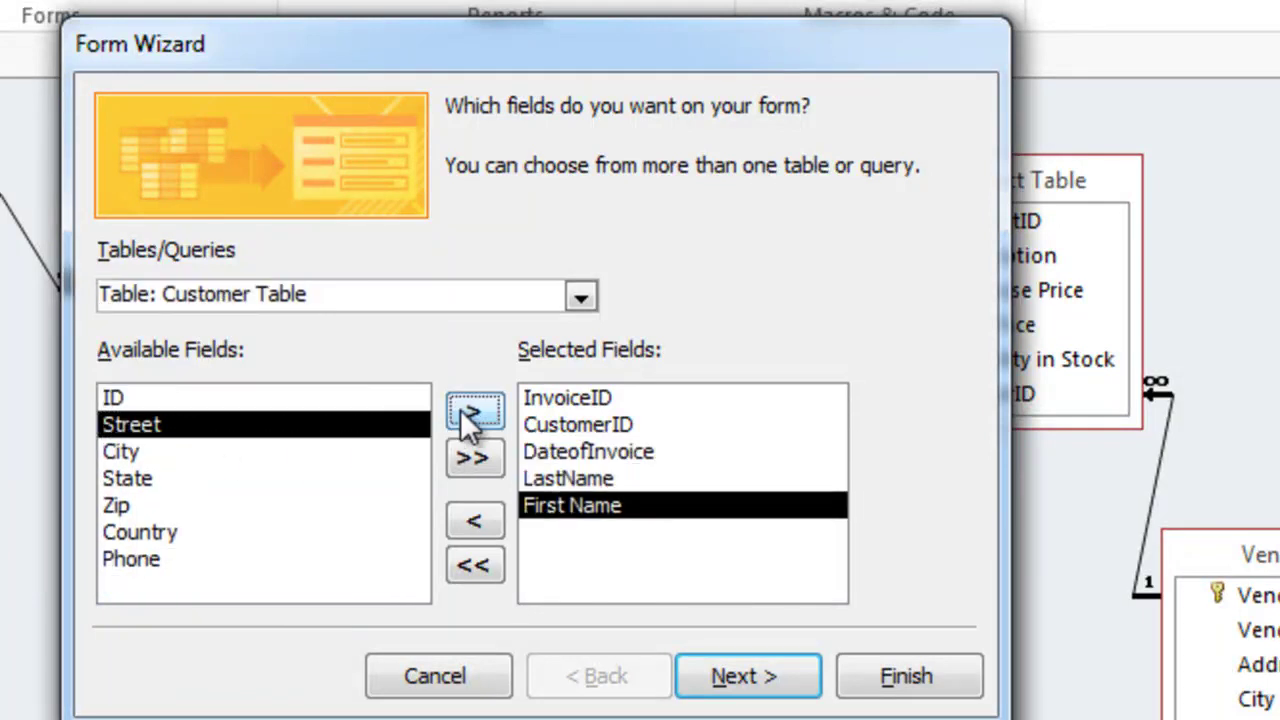
pyautogui.click(462, 411)
pyautogui.click(462, 411)
pyautogui.click(462, 411)
pyautogui.click(462, 411)
pyautogui.click(462, 411)
pyautogui.click(462, 411)
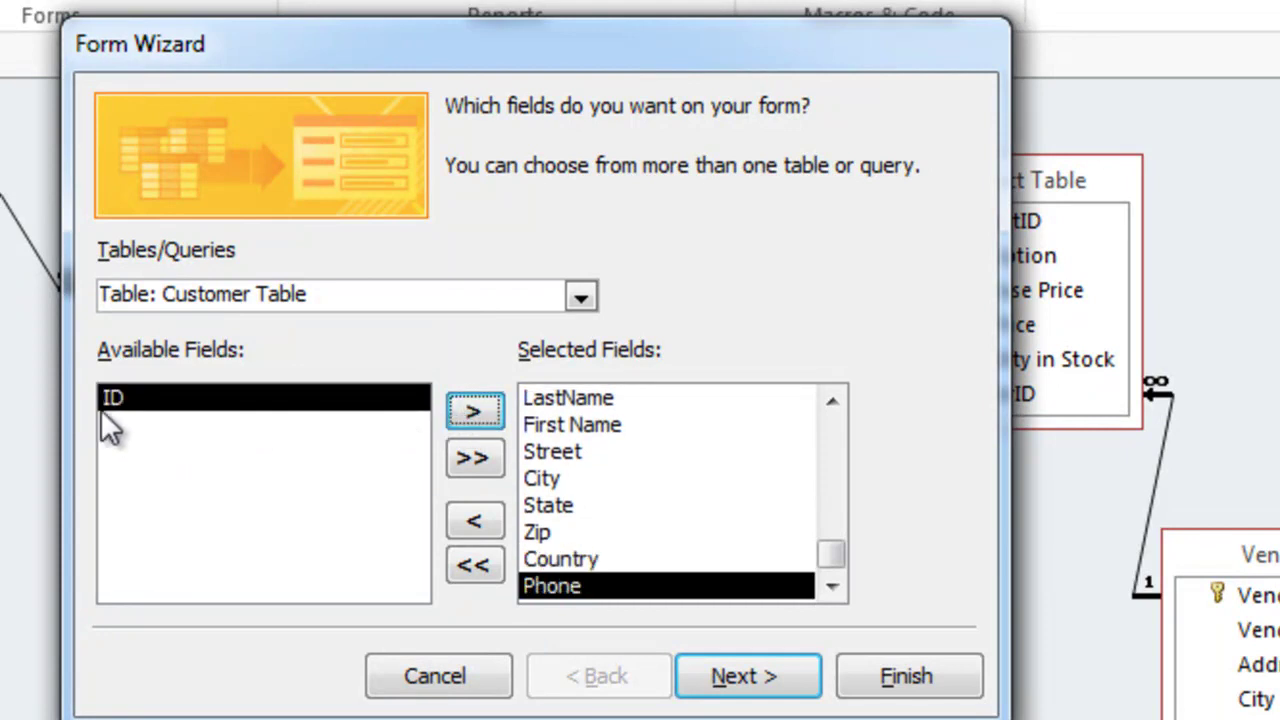
# Step: Add InvoiceLineItems' InvoiceLineID, ProductID and Quantity fields
pyautogui.click(581, 298)
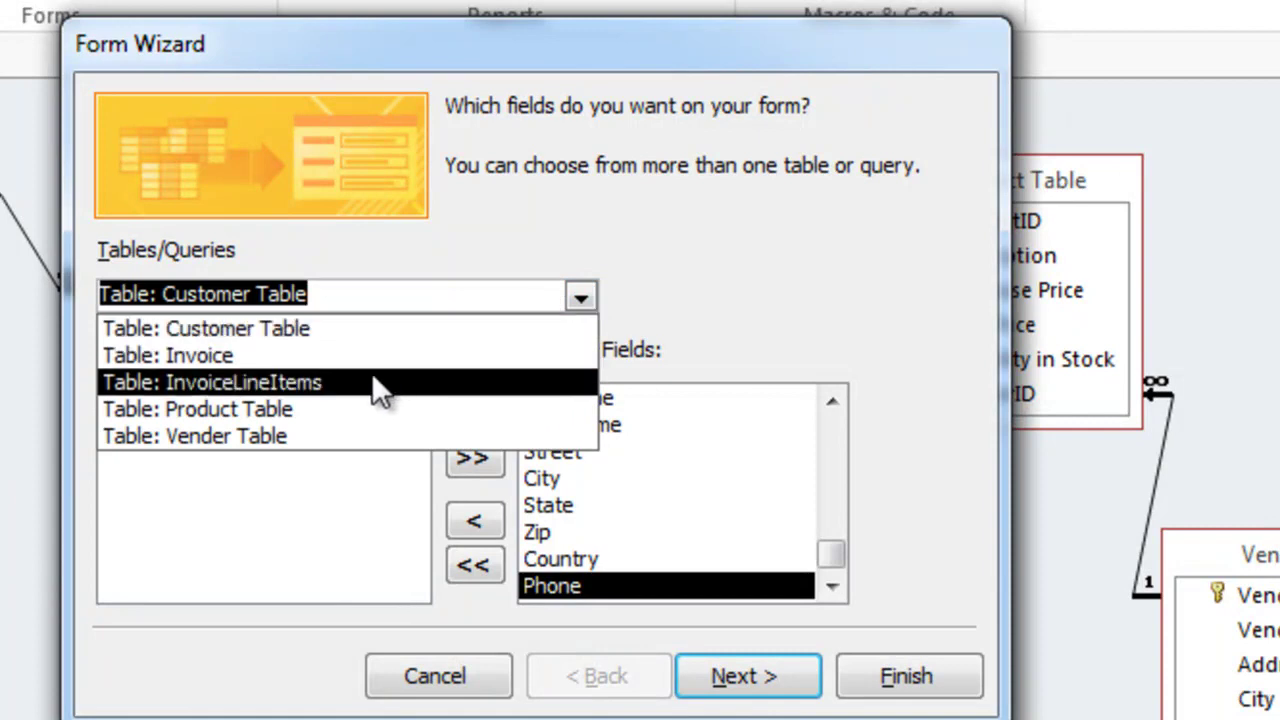
pyautogui.click(229, 363)
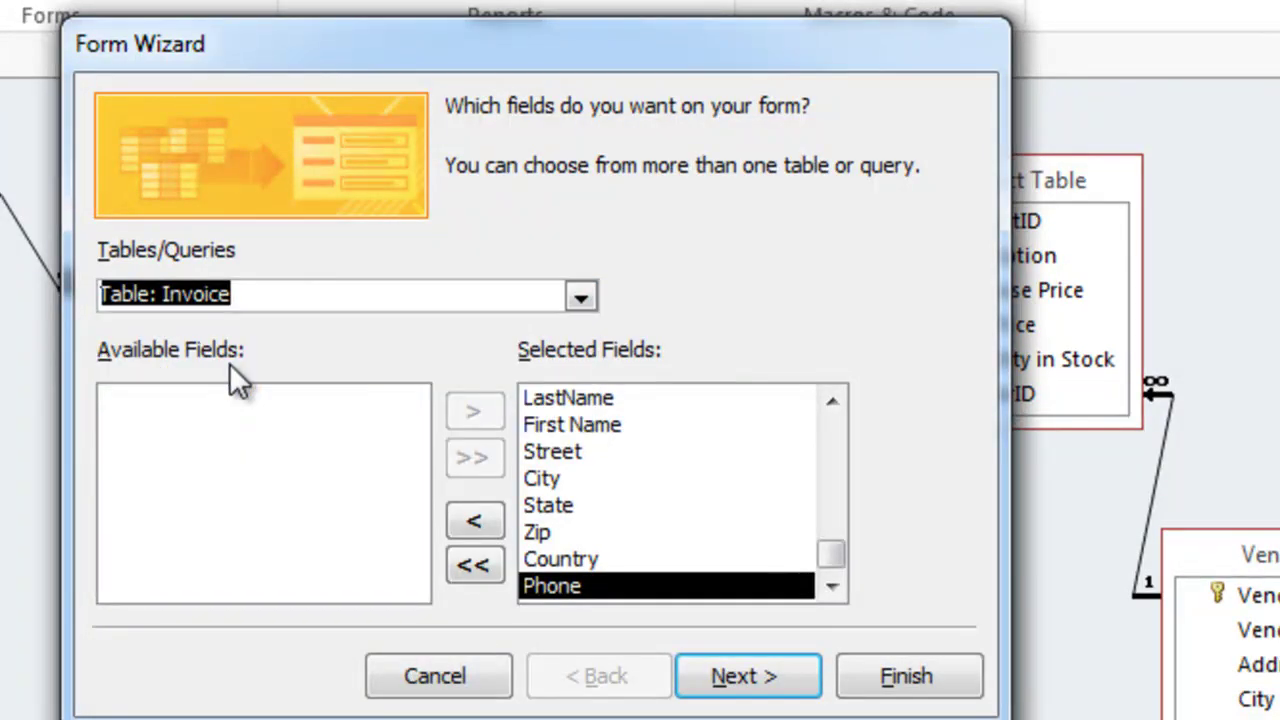
pyautogui.click(581, 298)
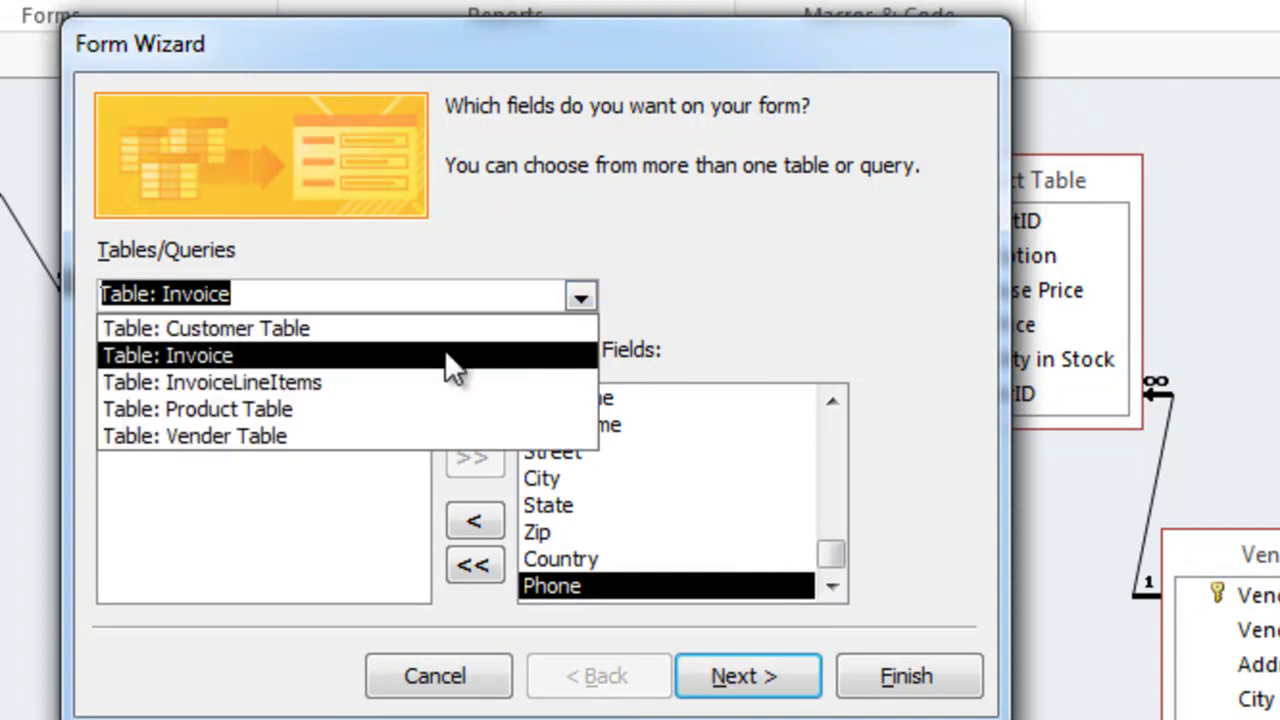
pyautogui.click(329, 380)
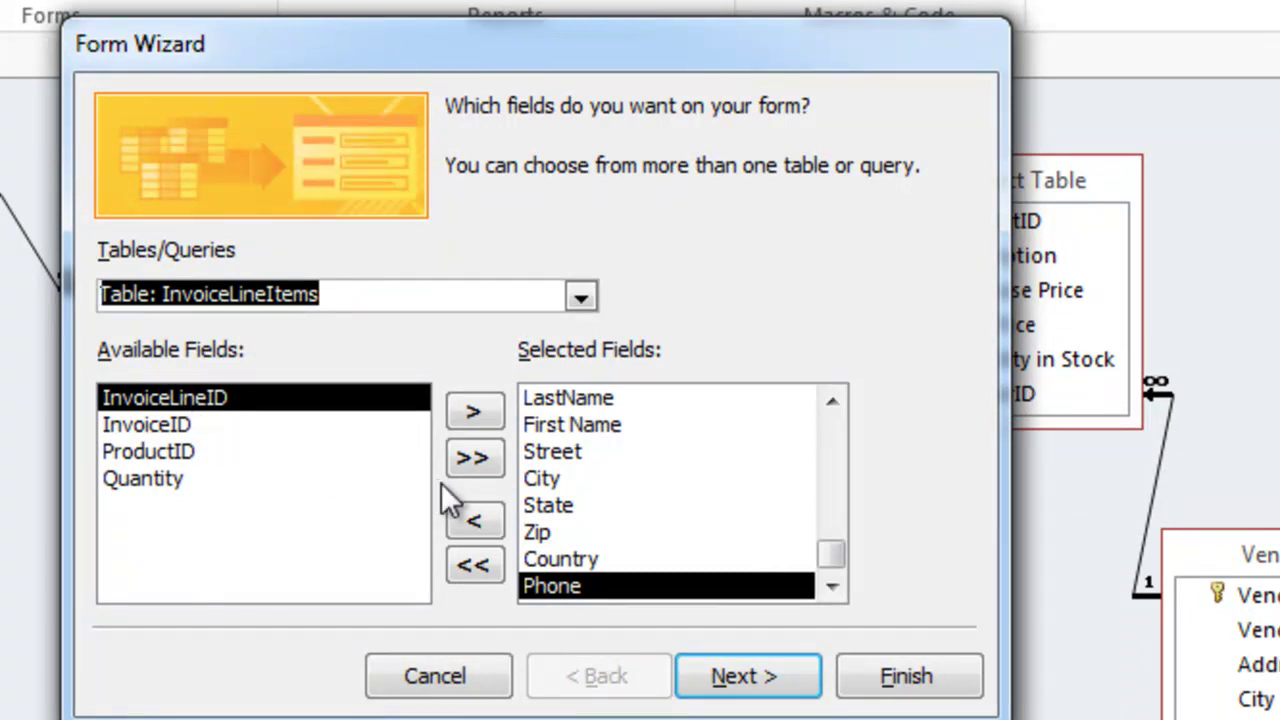
pyautogui.click(473, 411)
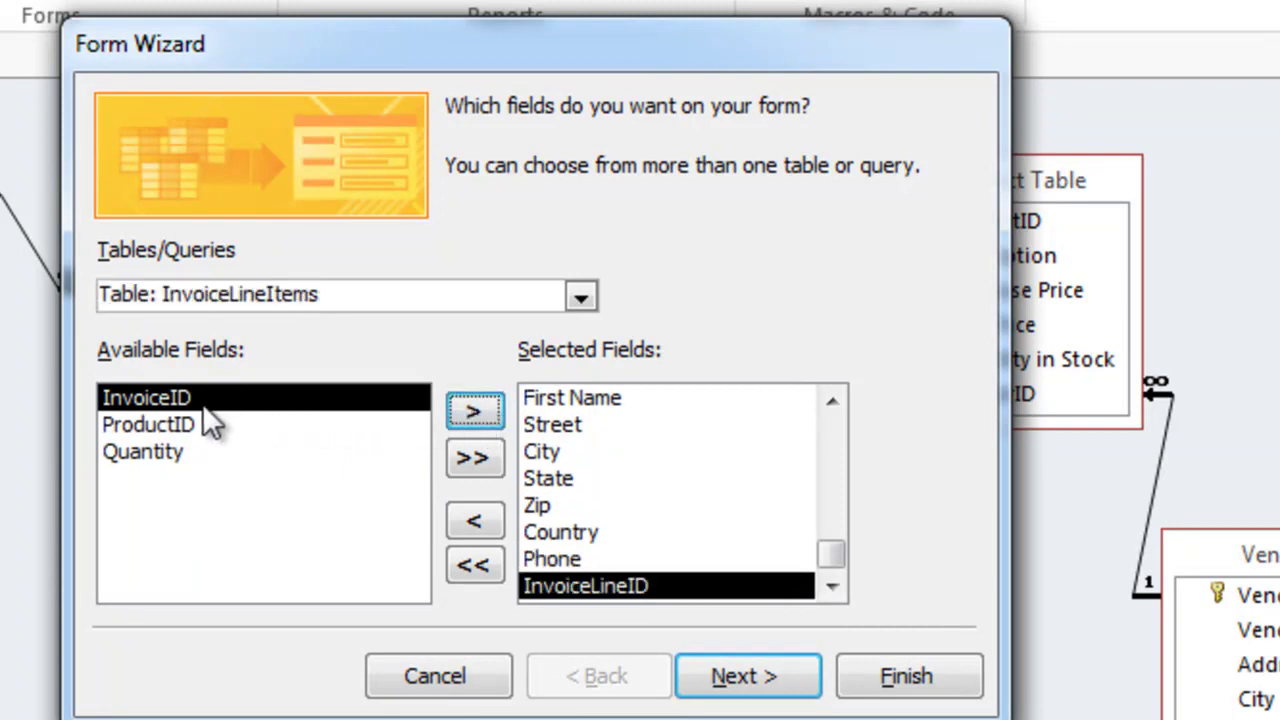
pyautogui.click(160, 424)
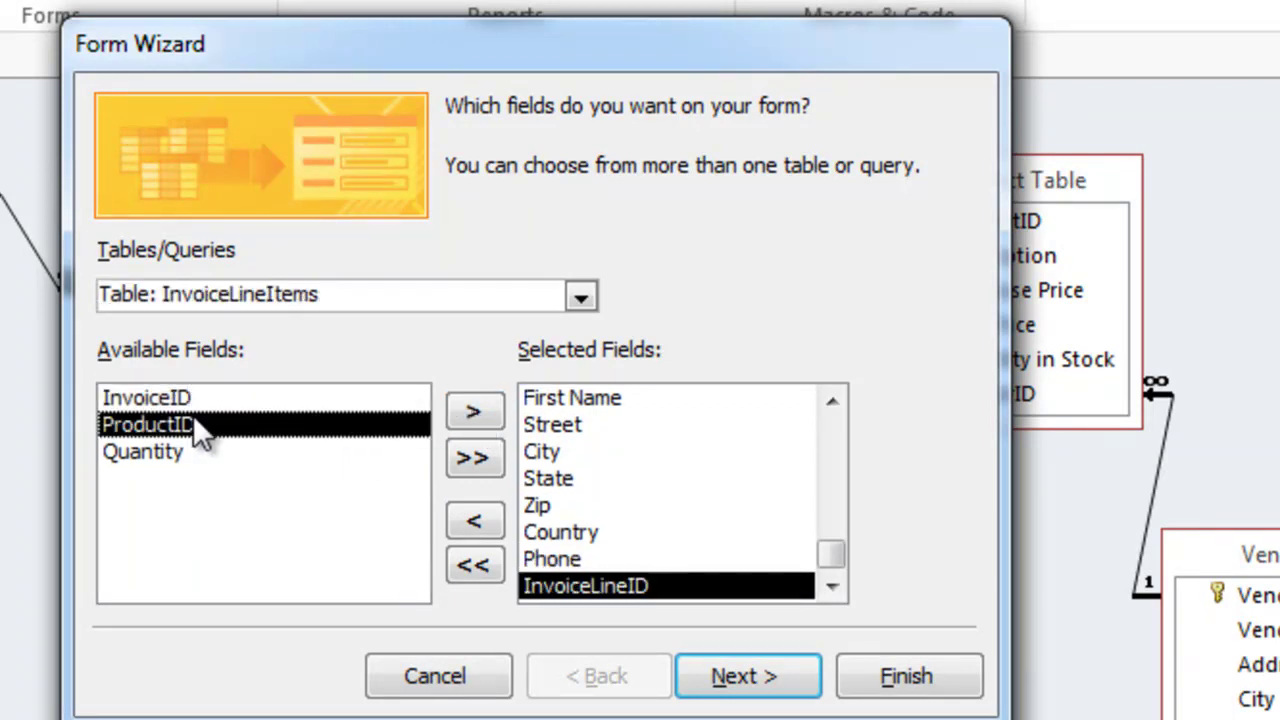
pyautogui.click(474, 412)
pyautogui.click(474, 412)
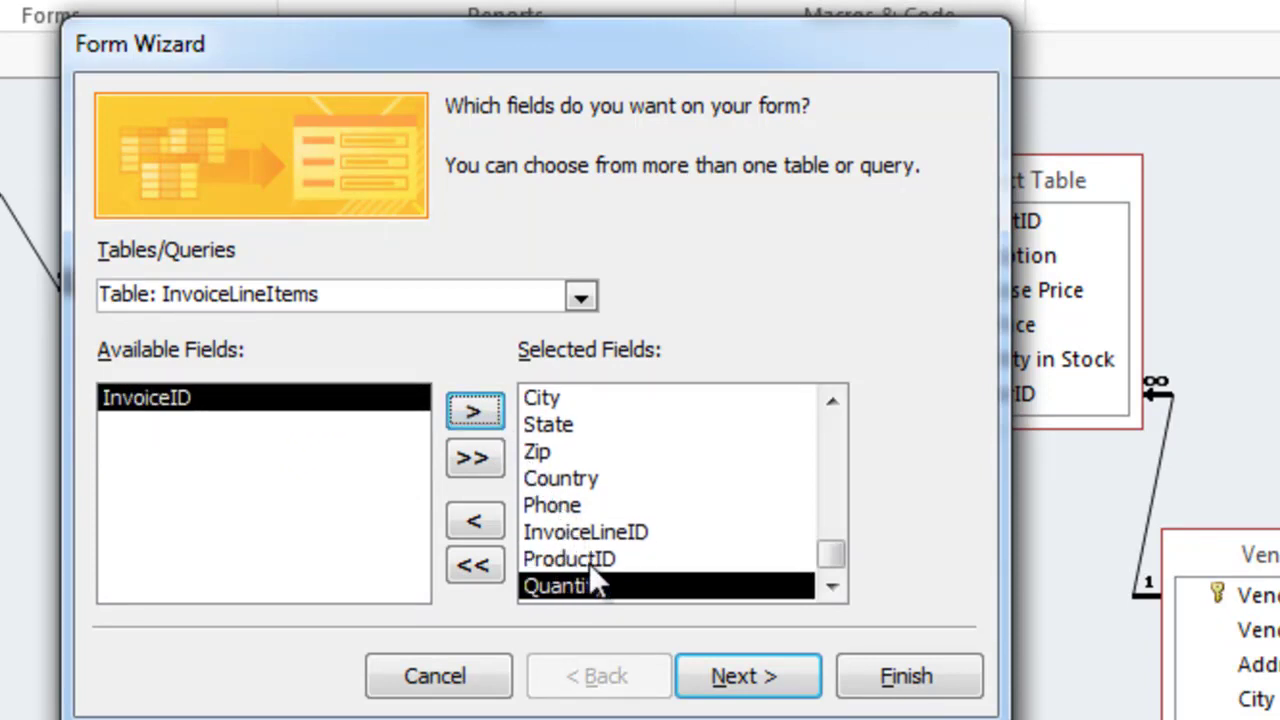
# Step: Add Product Table's Description and Sale Price fields and continue to the view choice
pyautogui.click(580, 296)
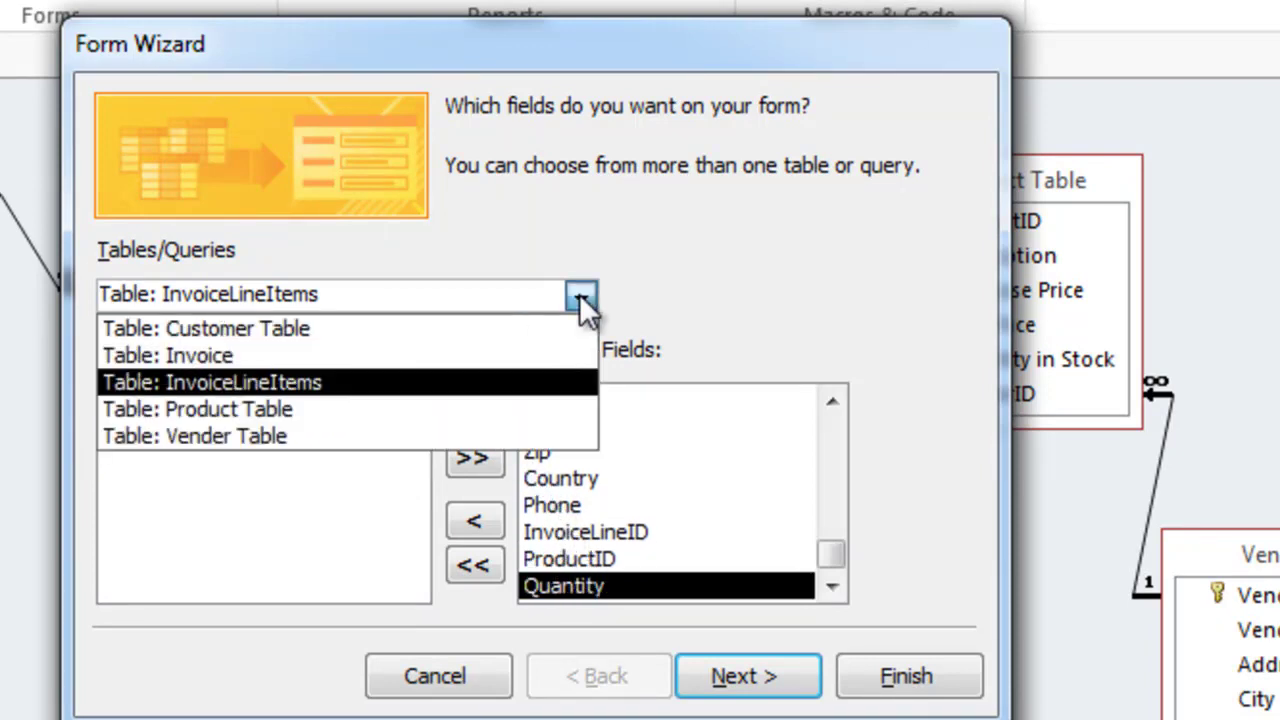
pyautogui.click(281, 408)
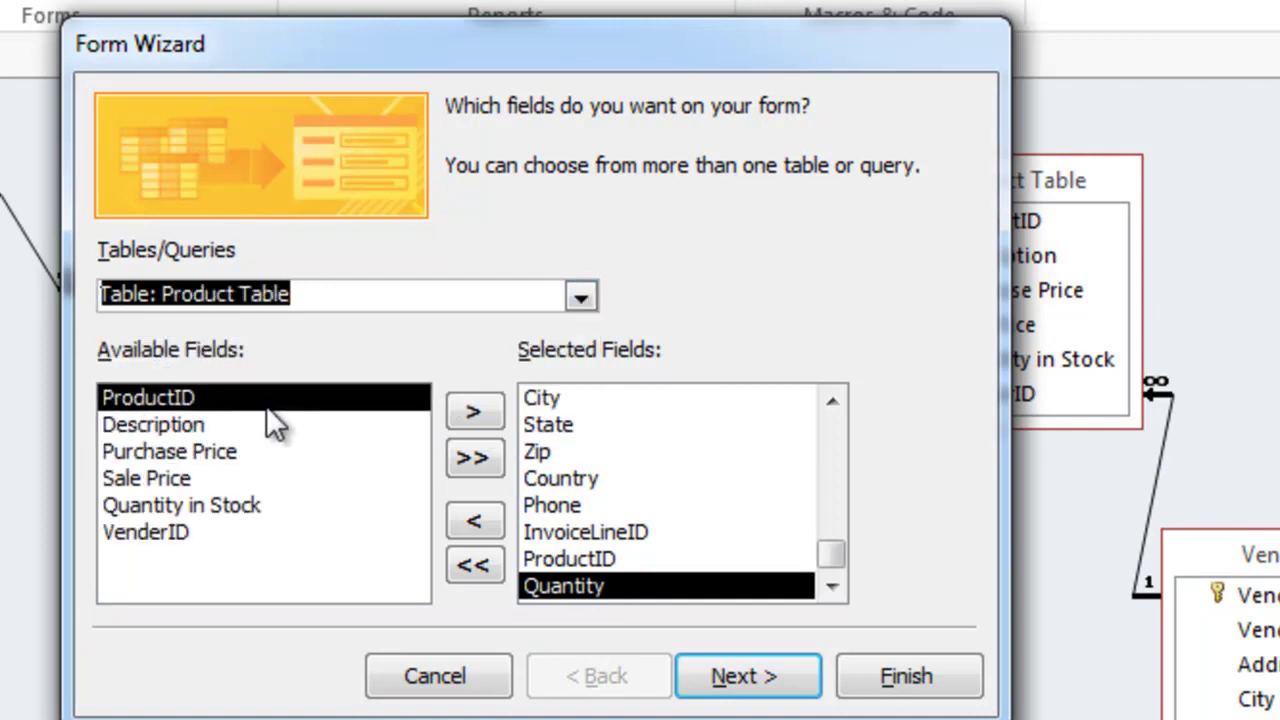
pyautogui.click(160, 424)
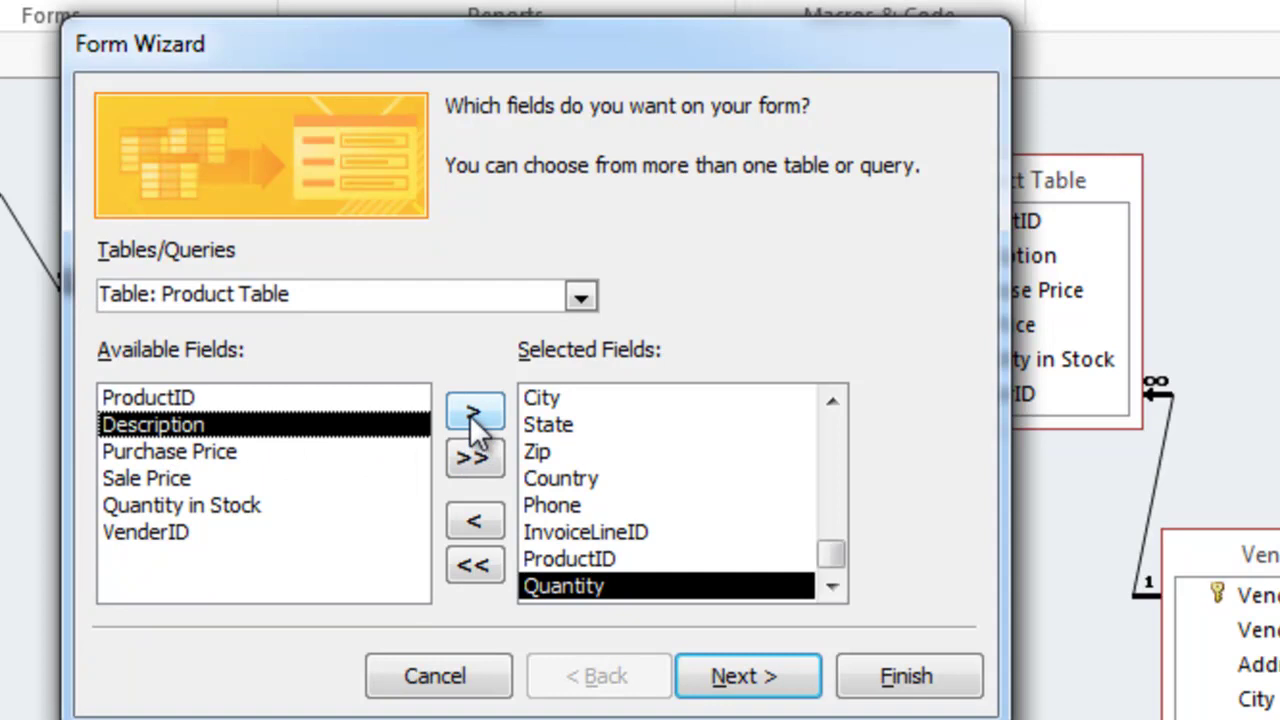
pyautogui.click(472, 415)
pyautogui.click(214, 448)
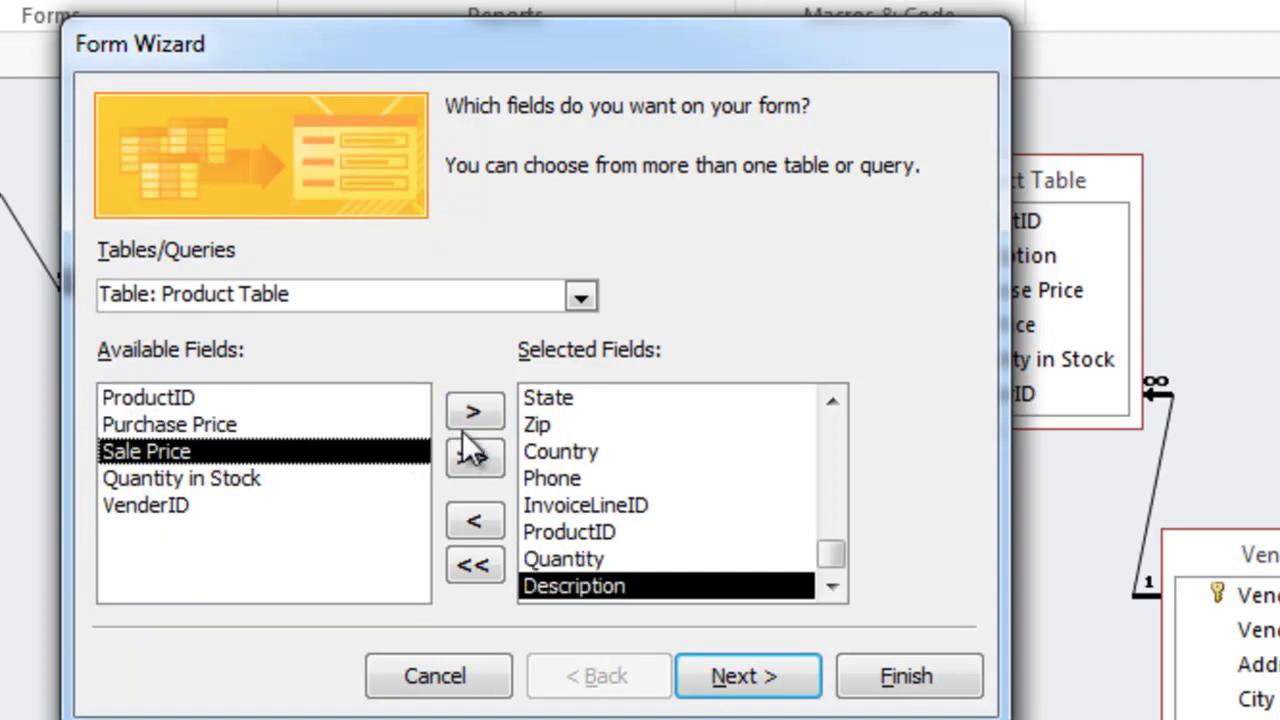
pyautogui.click(474, 411)
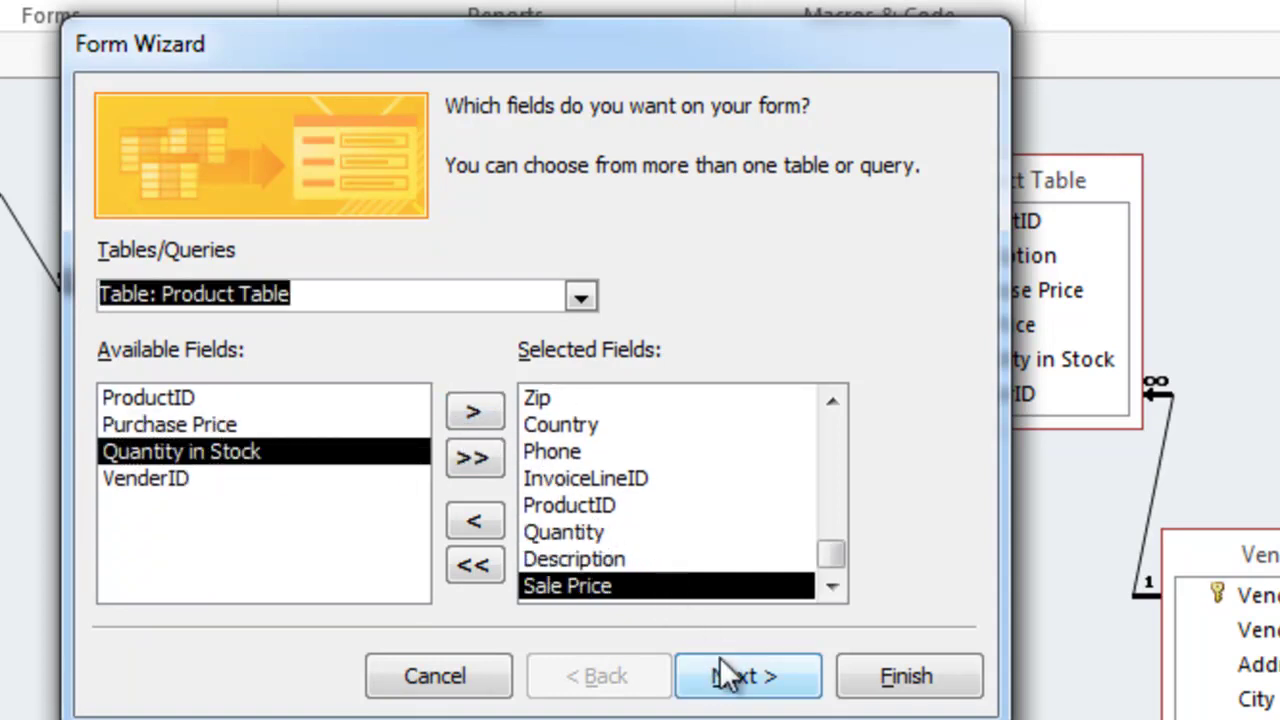
pyautogui.click(736, 684)
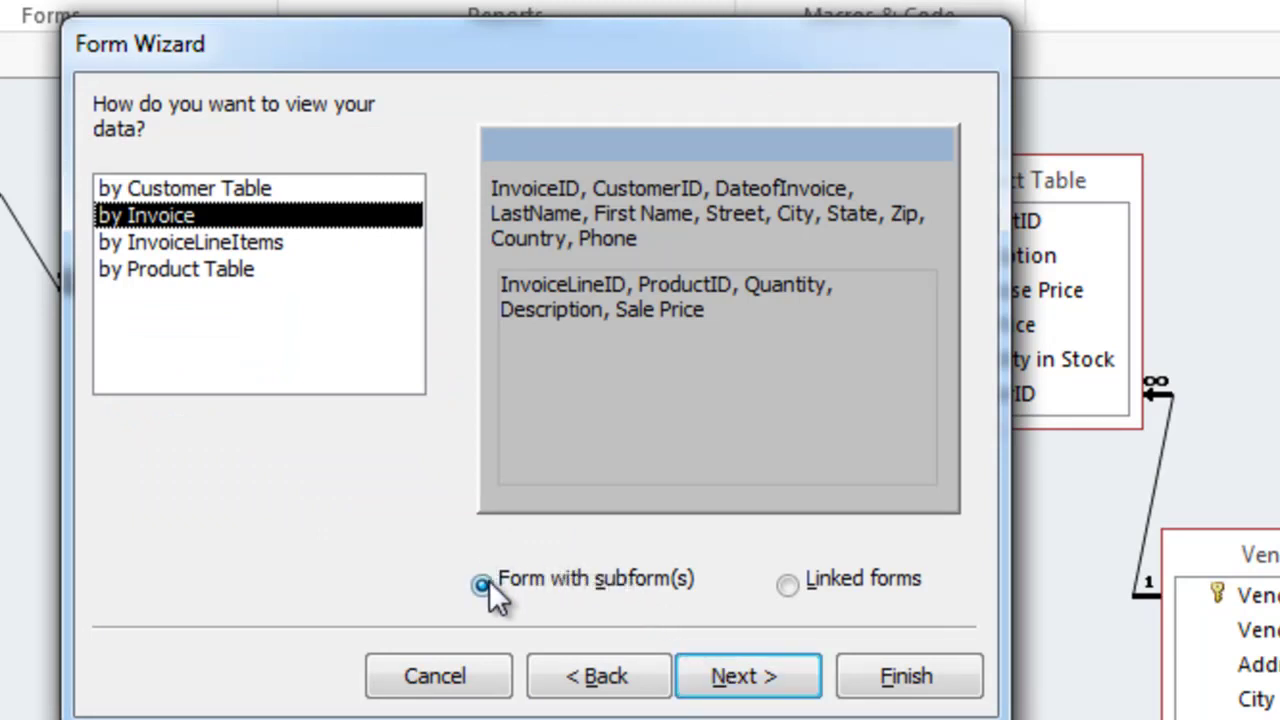
# Step: Keep the by-Invoice view with subform, use a Tabular subform, title it 'Invoice Form', and finish
pyautogui.click(752, 680)
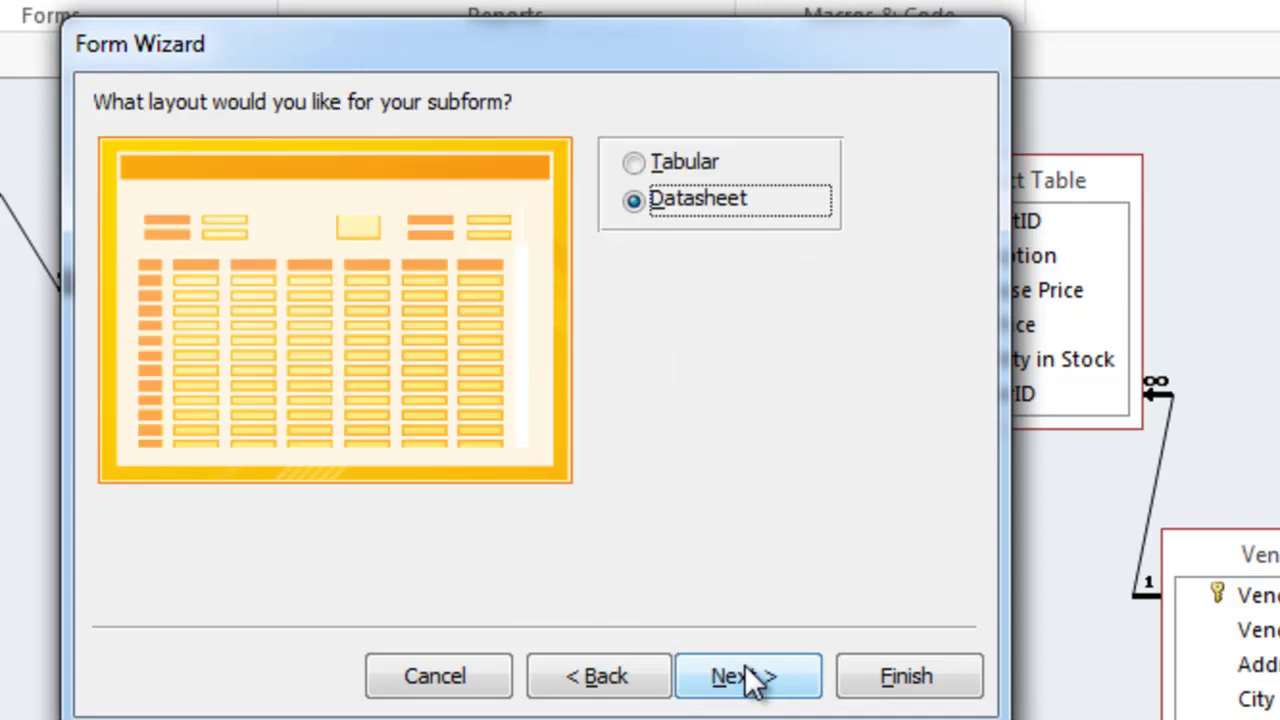
pyautogui.click(680, 164)
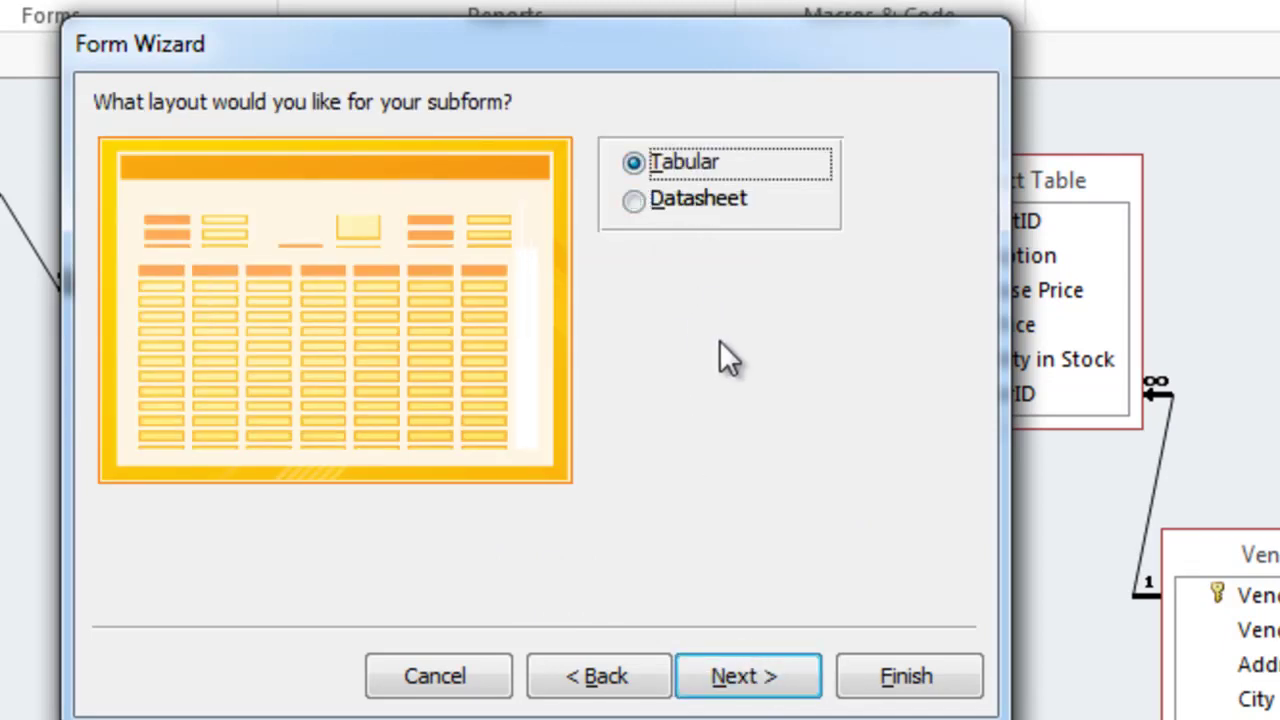
pyautogui.click(752, 680)
pyautogui.click(629, 160)
pyautogui.write('Form')
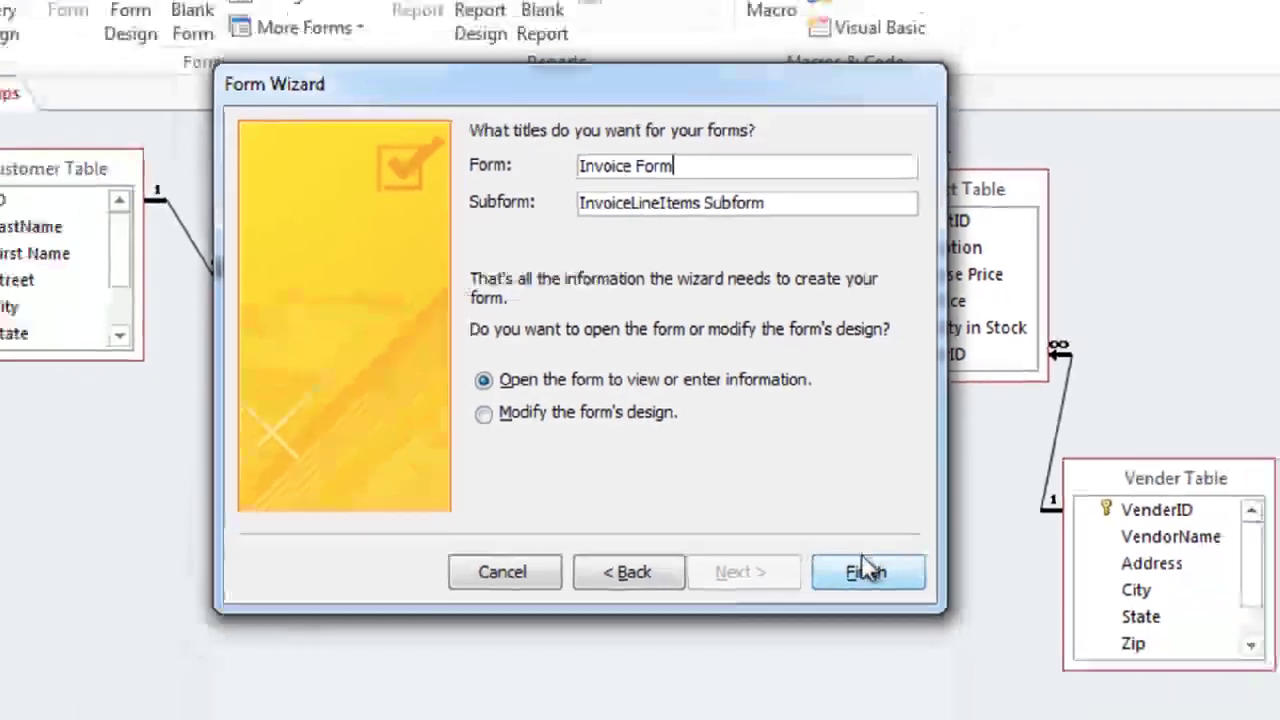
pyautogui.click(900, 676)
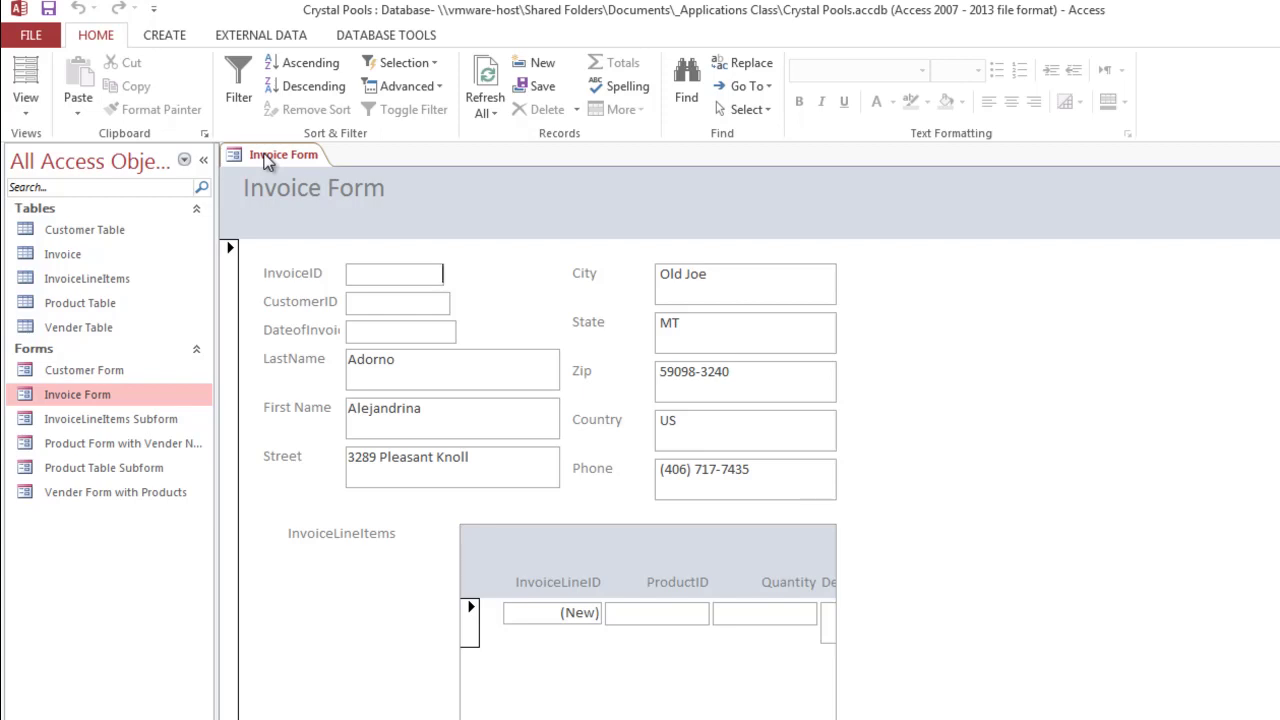
# Step: In Design View, move the line-items subform down and left and widen it
pyautogui.rightClick(267, 163)
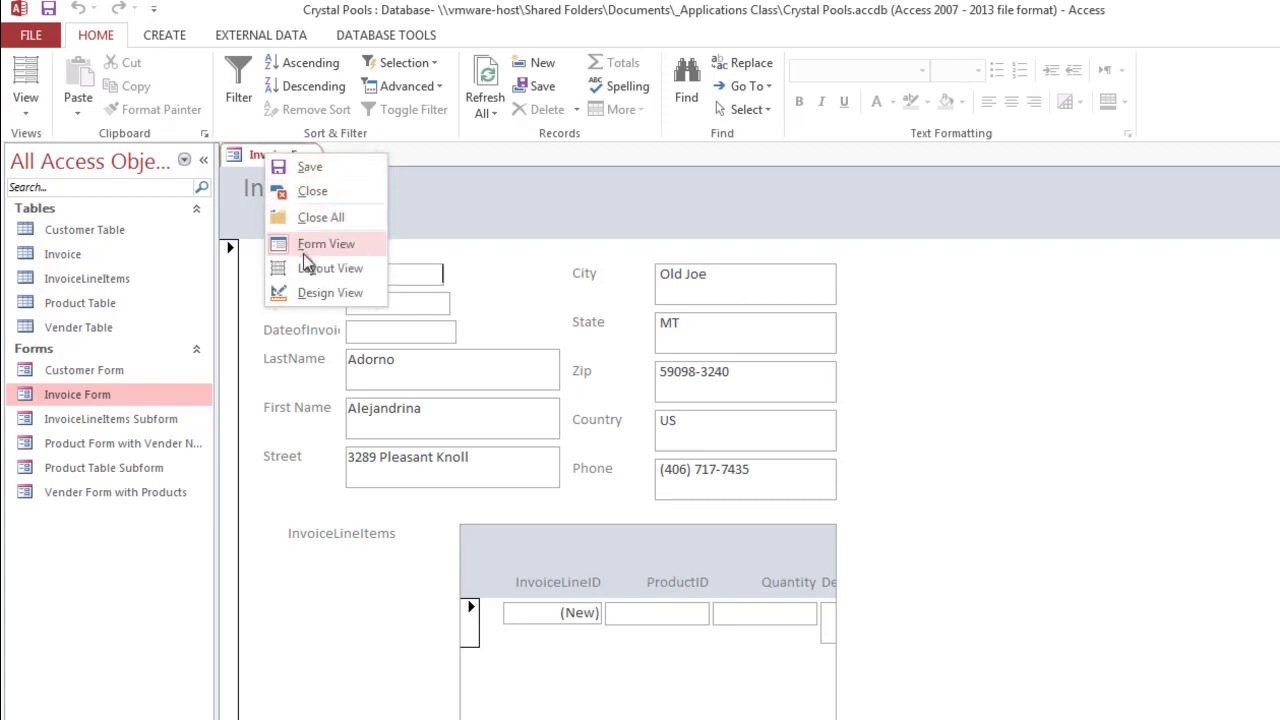
pyautogui.click(307, 292)
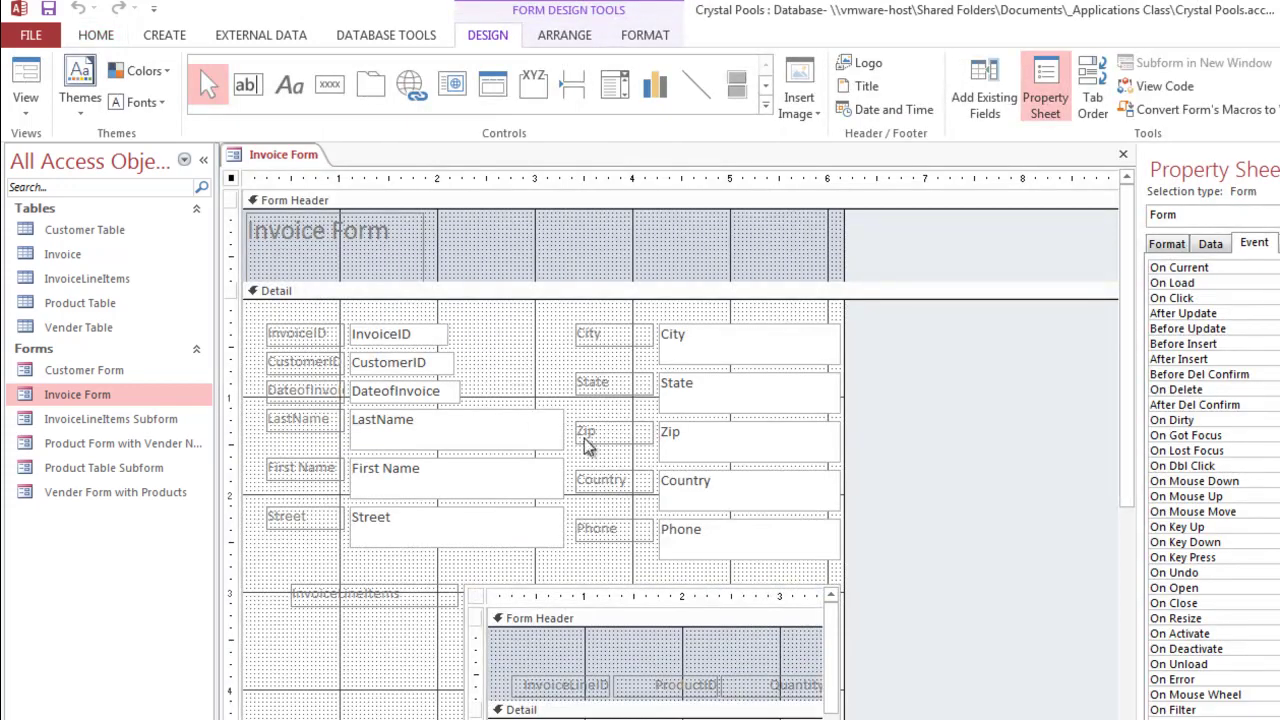
pyautogui.moveTo(843, 578); pyautogui.dragTo(1118, 660)
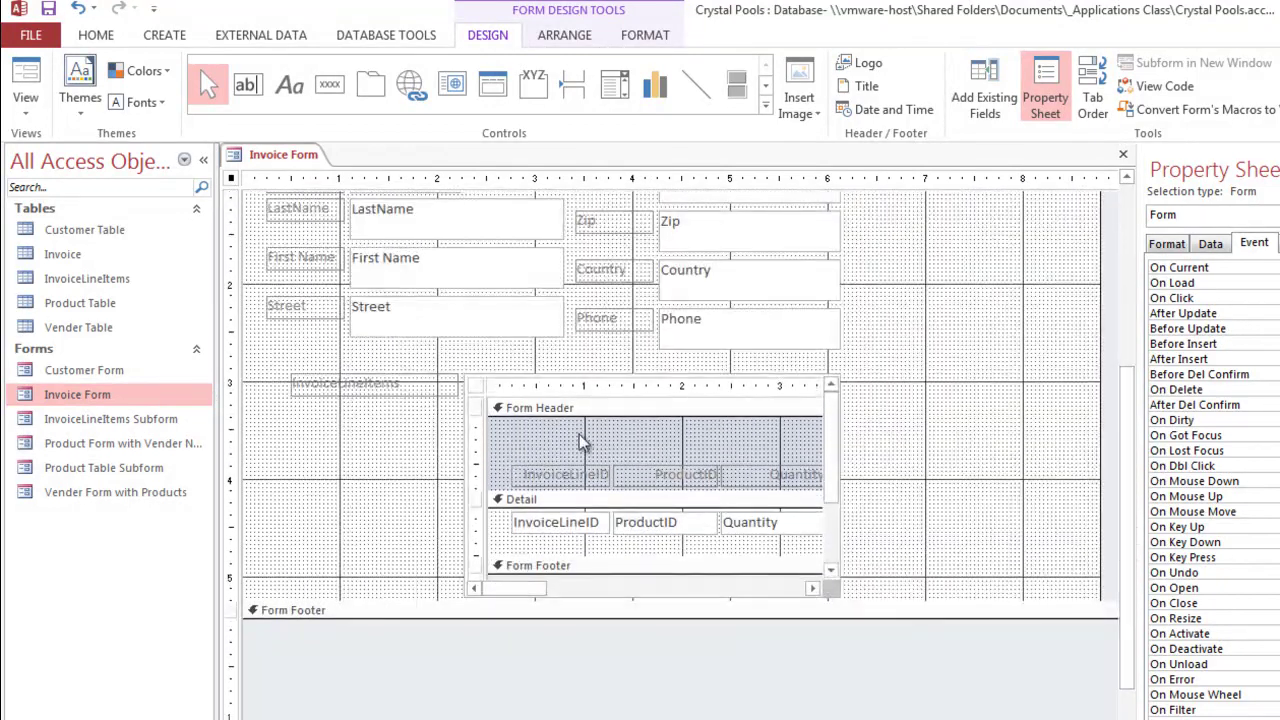
pyautogui.click(480, 391)
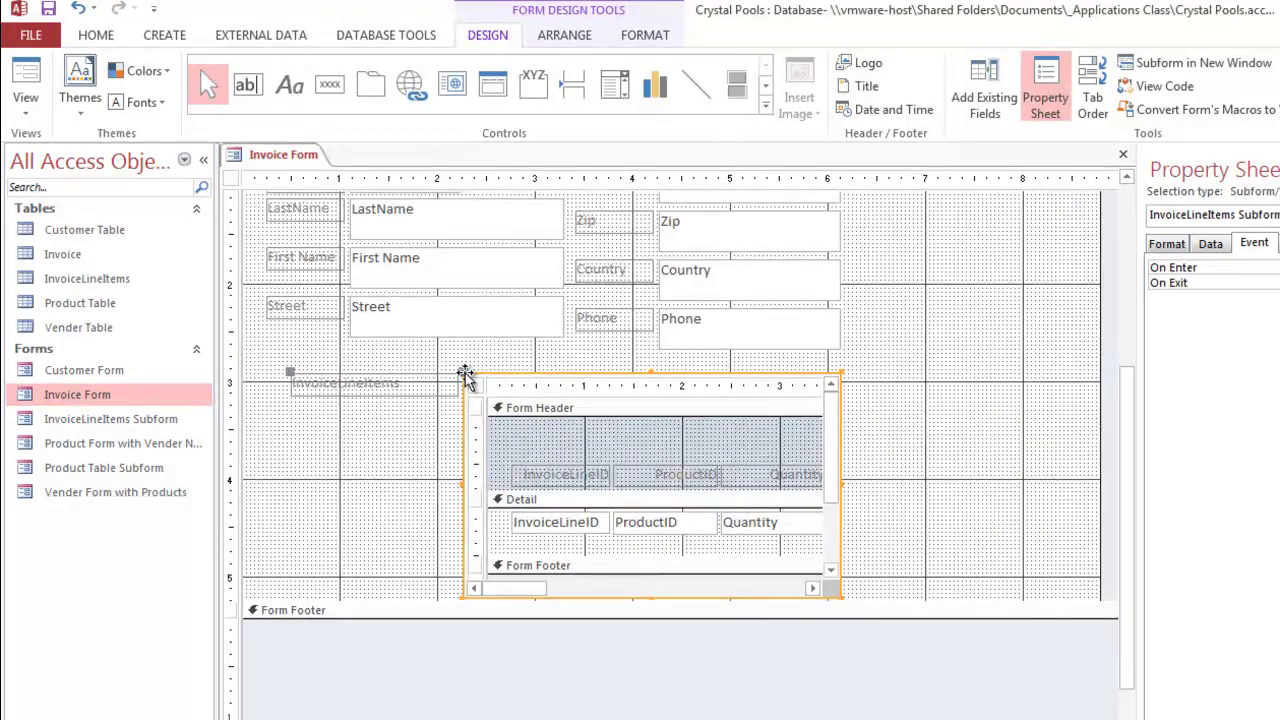
pyautogui.moveTo(465, 375); pyautogui.dragTo(263, 417)
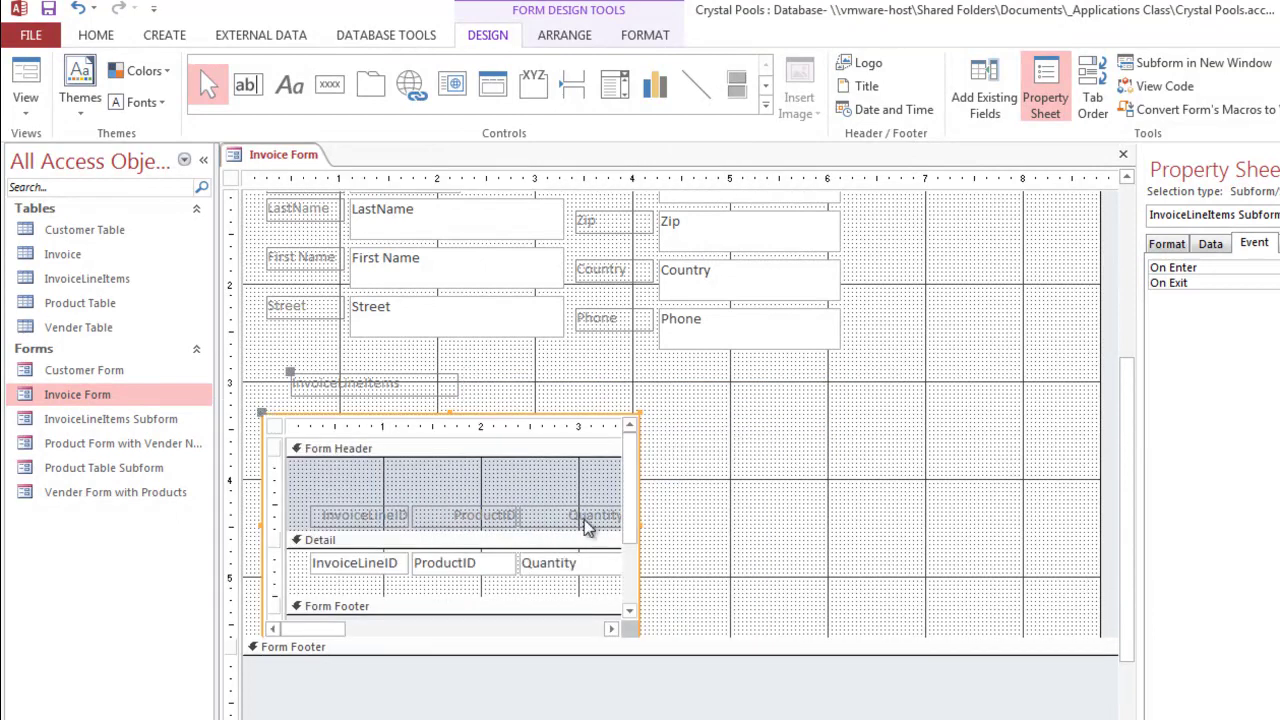
pyautogui.moveTo(640, 523); pyautogui.dragTo(1086, 494)
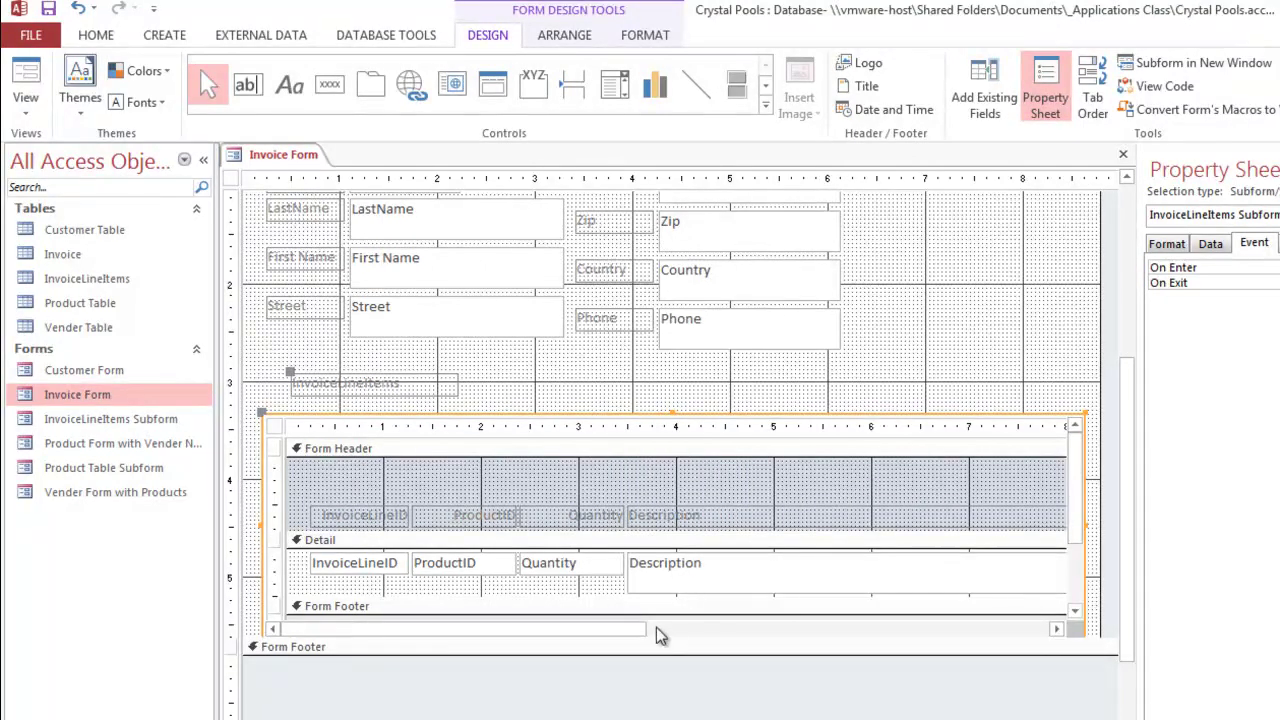
pyautogui.moveTo(634, 630); pyautogui.dragTo(800, 627)
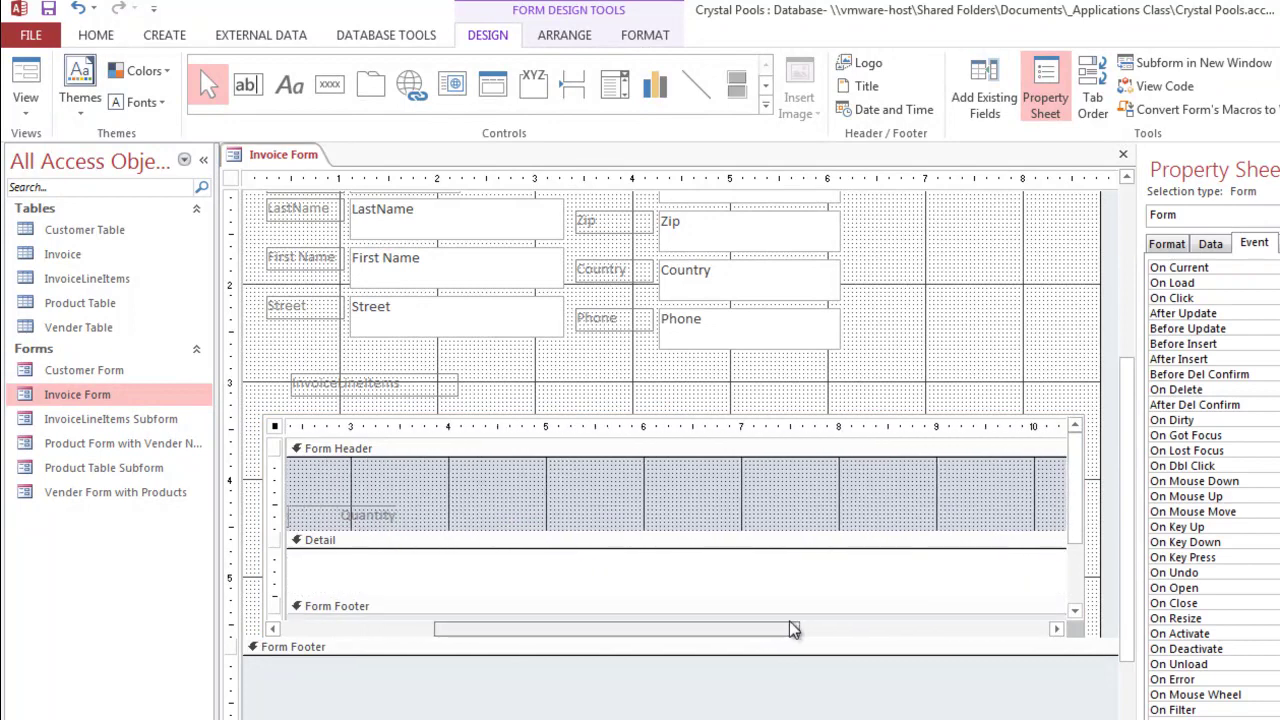
# Step: Narrow the Description box and heading, and move Sale Price box and heading beside them
pyautogui.click(781, 580)
pyautogui.moveTo(888, 572); pyautogui.dragTo(666, 578)
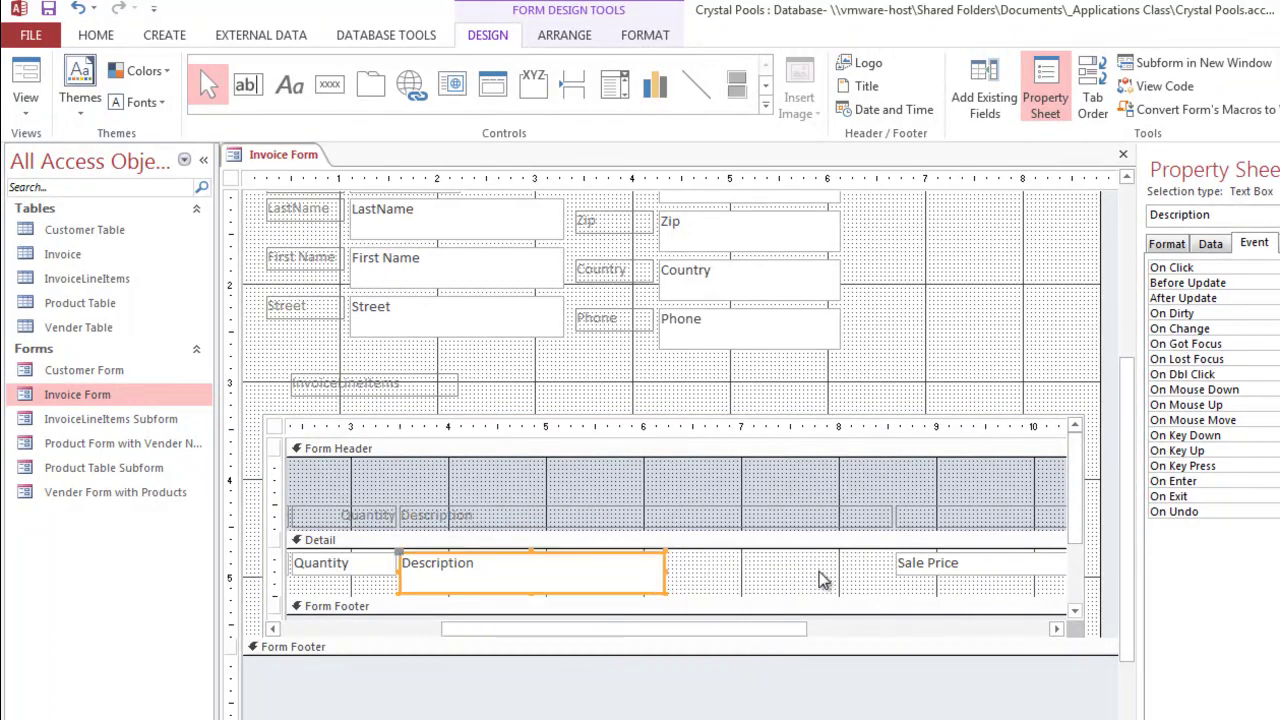
pyautogui.moveTo(905, 565); pyautogui.dragTo(683, 566)
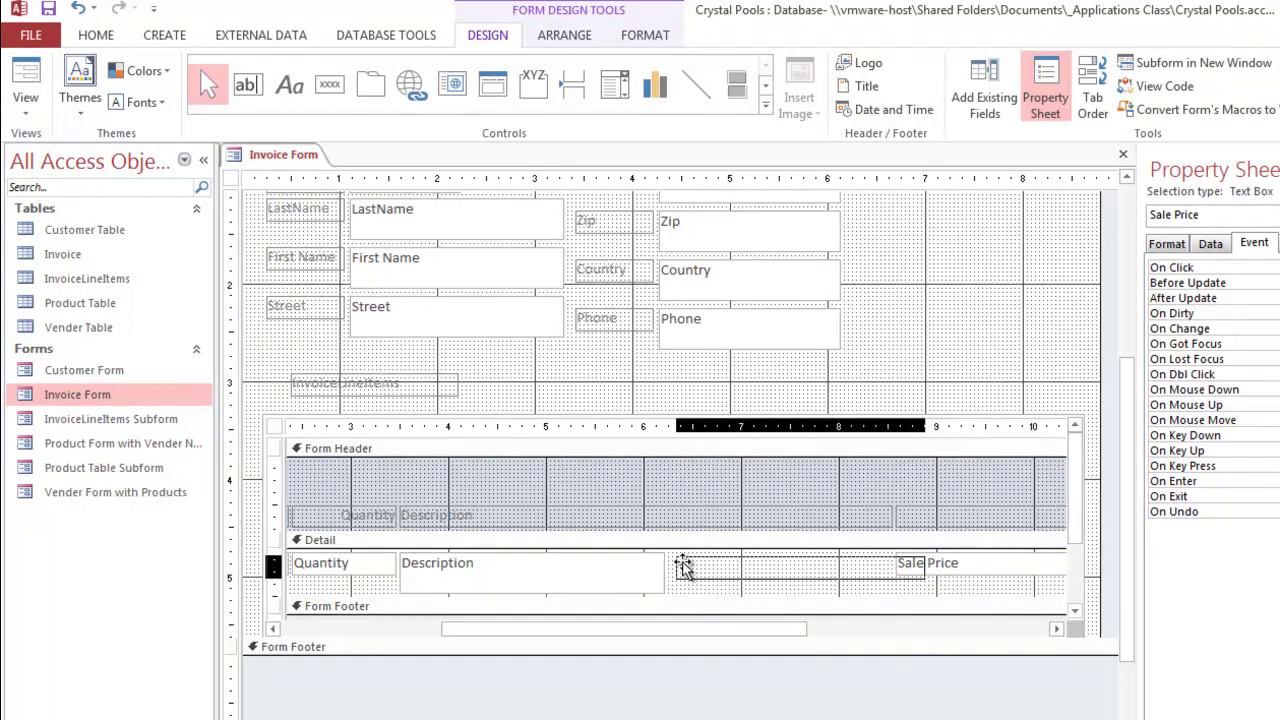
pyautogui.moveTo(683, 566); pyautogui.dragTo(683, 566)
pyautogui.click(800, 514)
pyautogui.moveTo(893, 516); pyautogui.dragTo(688, 512)
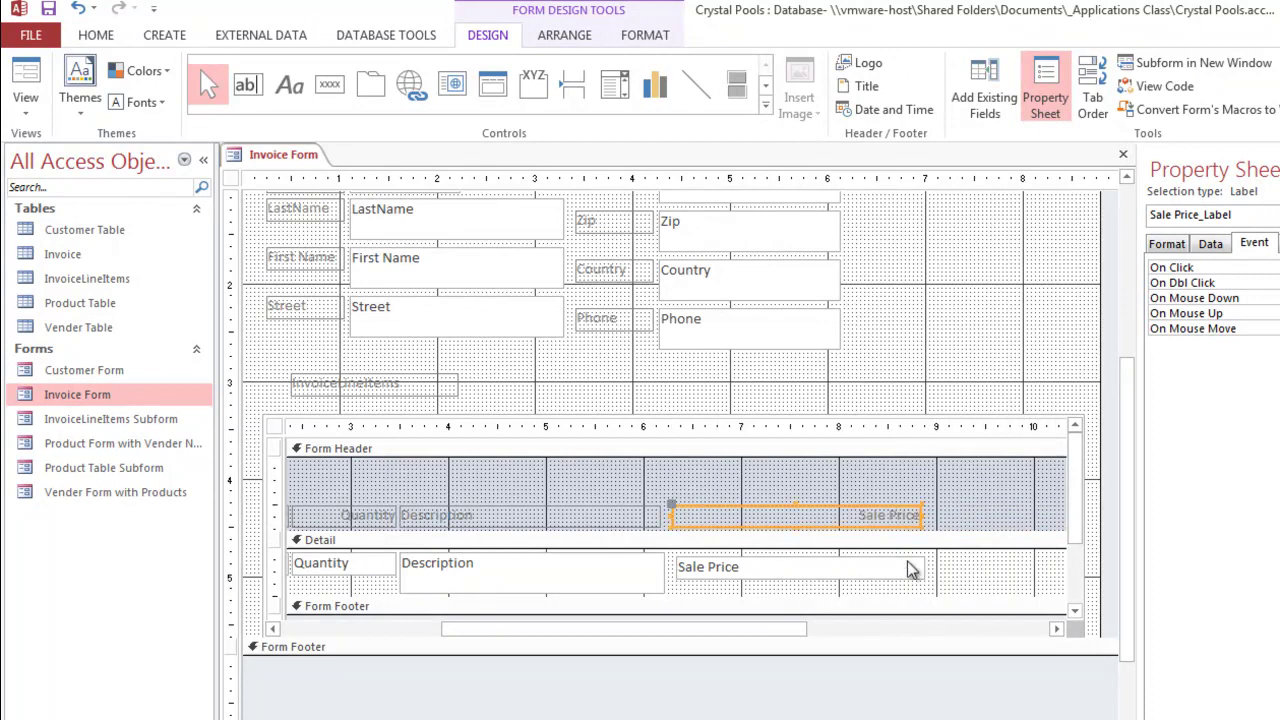
pyautogui.moveTo(790, 630); pyautogui.dragTo(586, 623)
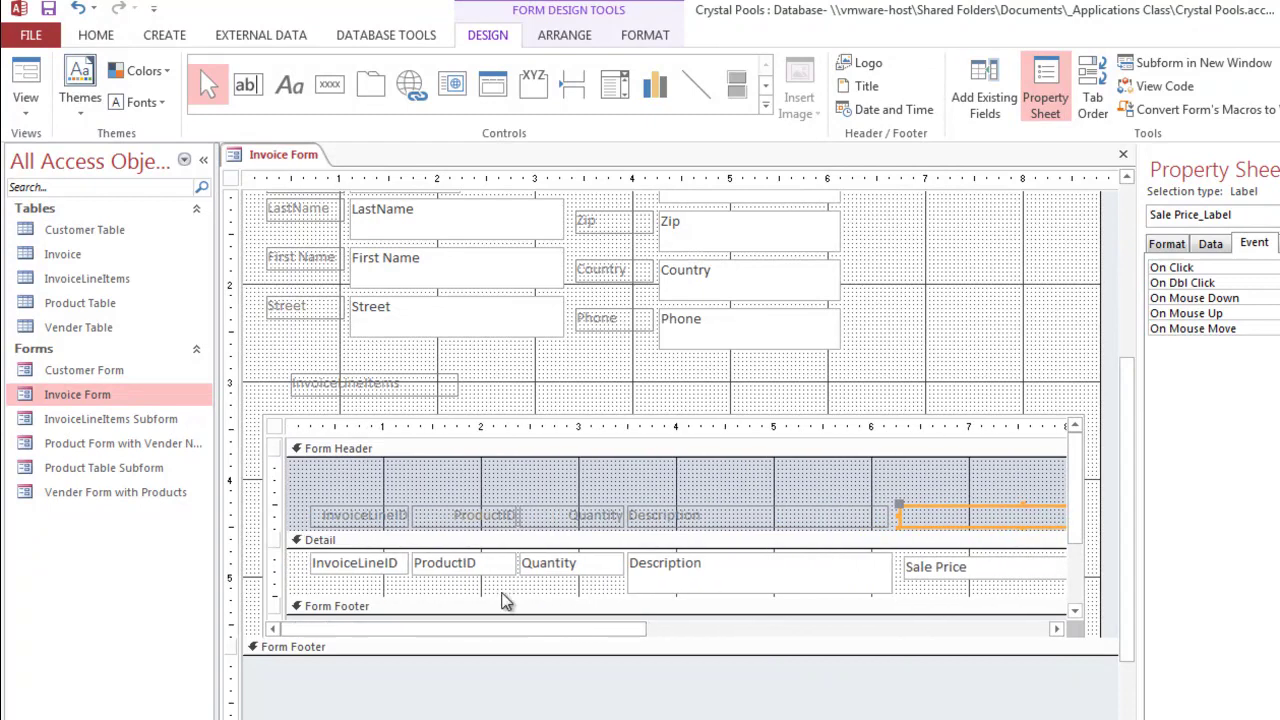
pyautogui.moveTo(1125, 468); pyautogui.dragTo(1128, 349)
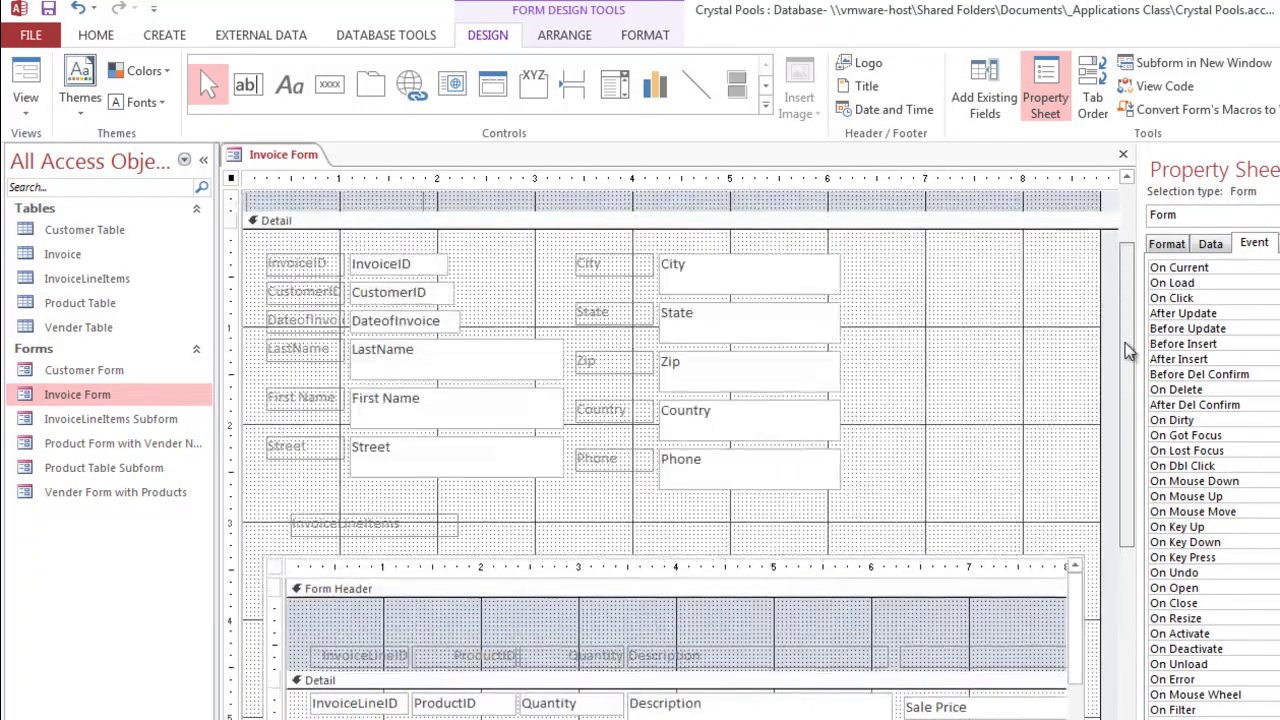
# Step: Switch Invoice Form to Form View and start a new blank invoice record
pyautogui.rightClick(255, 167)
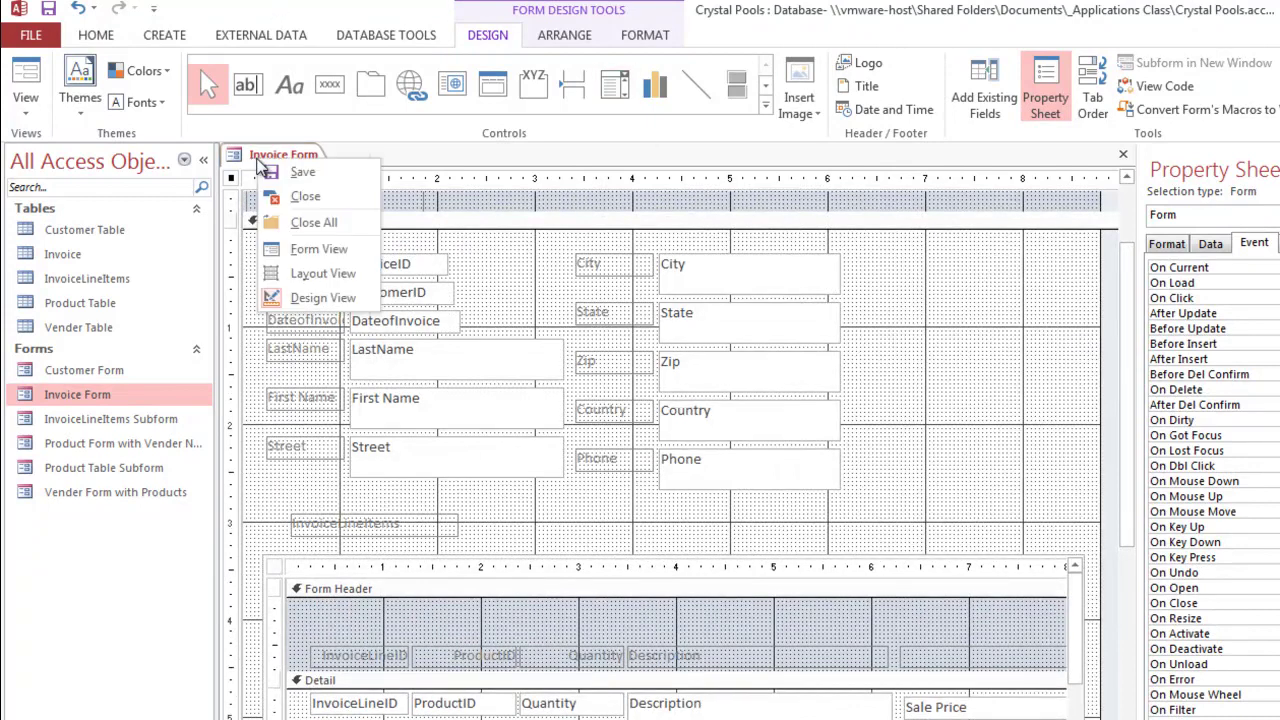
pyautogui.click(297, 247)
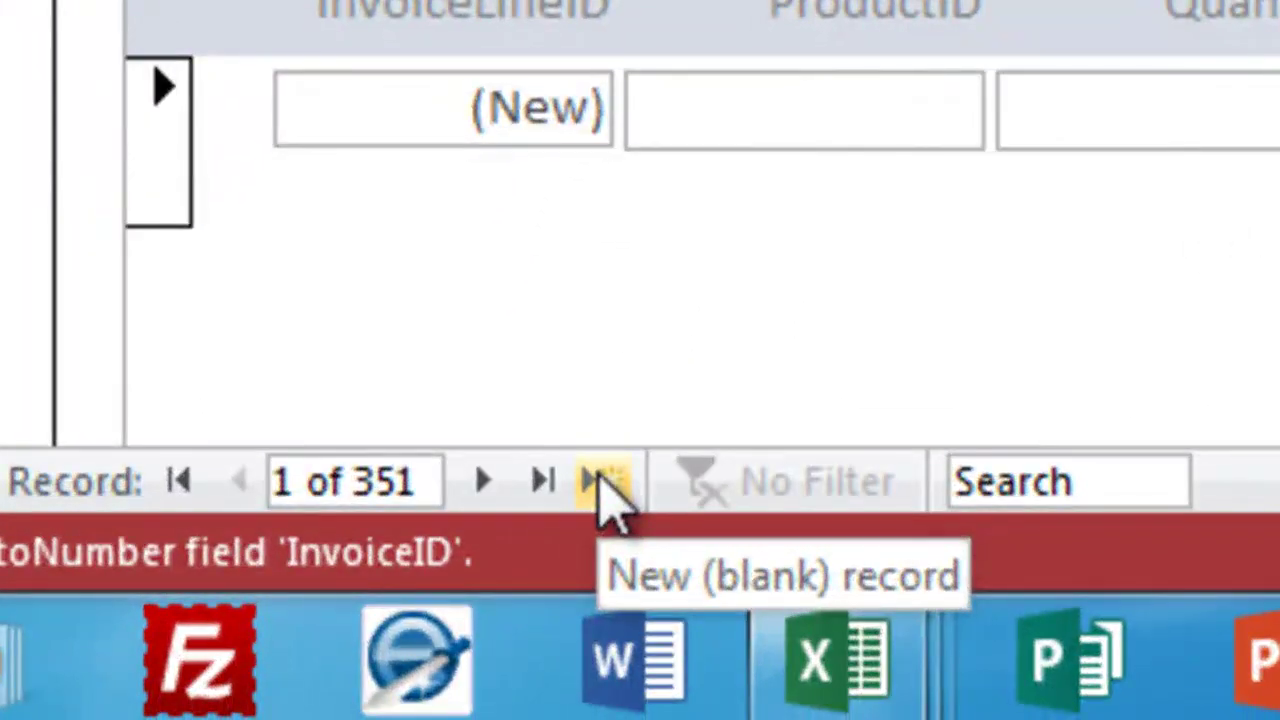
pyautogui.click(600, 482)
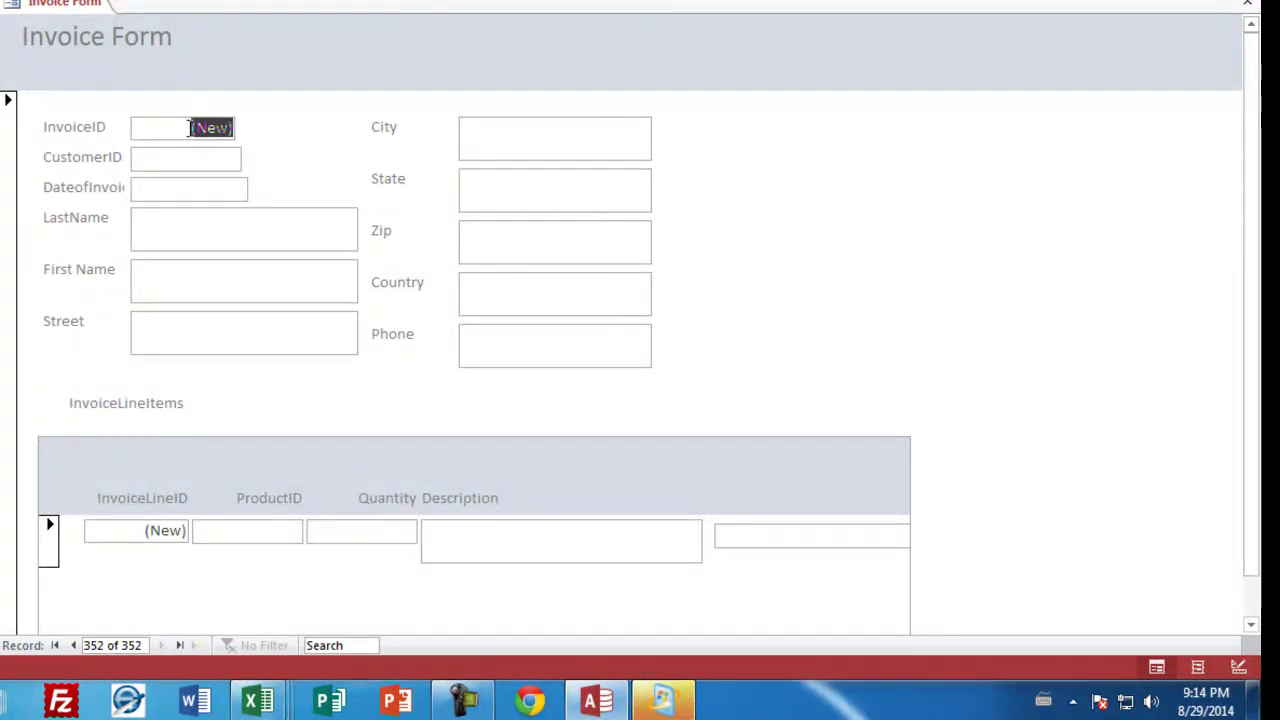
# Step: Set CustomerID to 5 (correcting 7) and the invoice date to 8/30/2014
pyautogui.press('Tab')
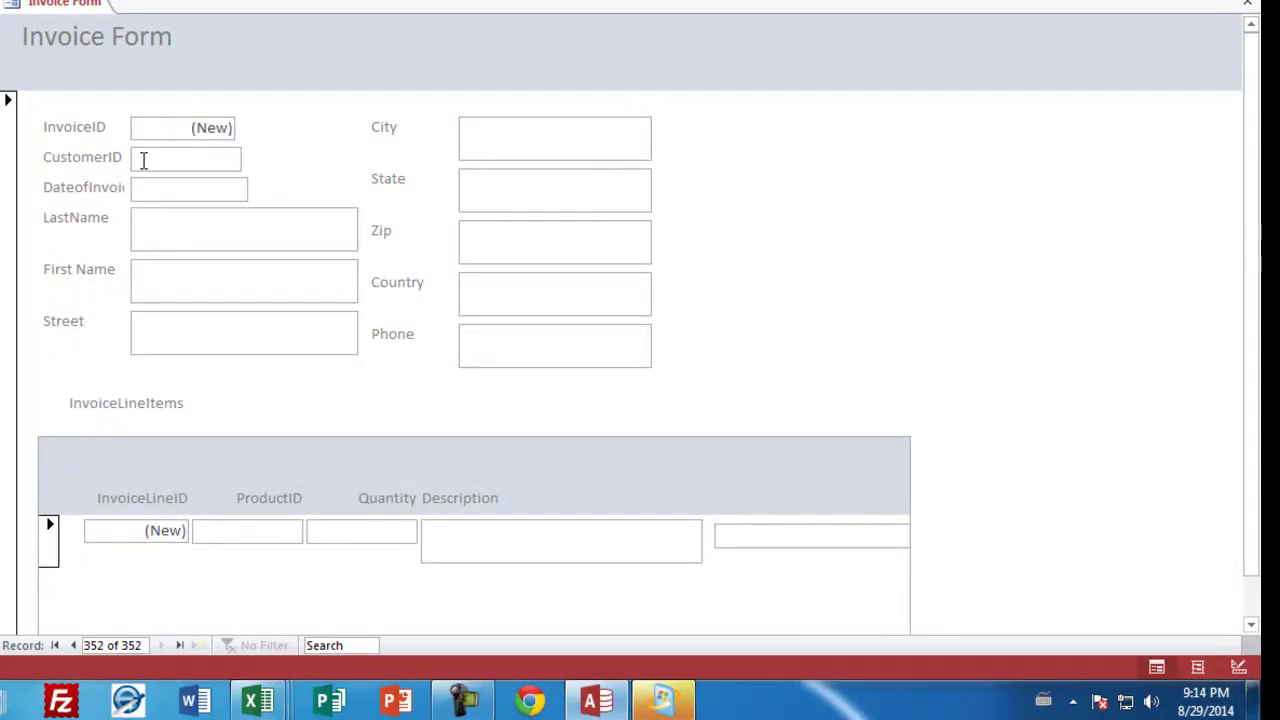
pyautogui.write('7')
pyautogui.press('Tab')
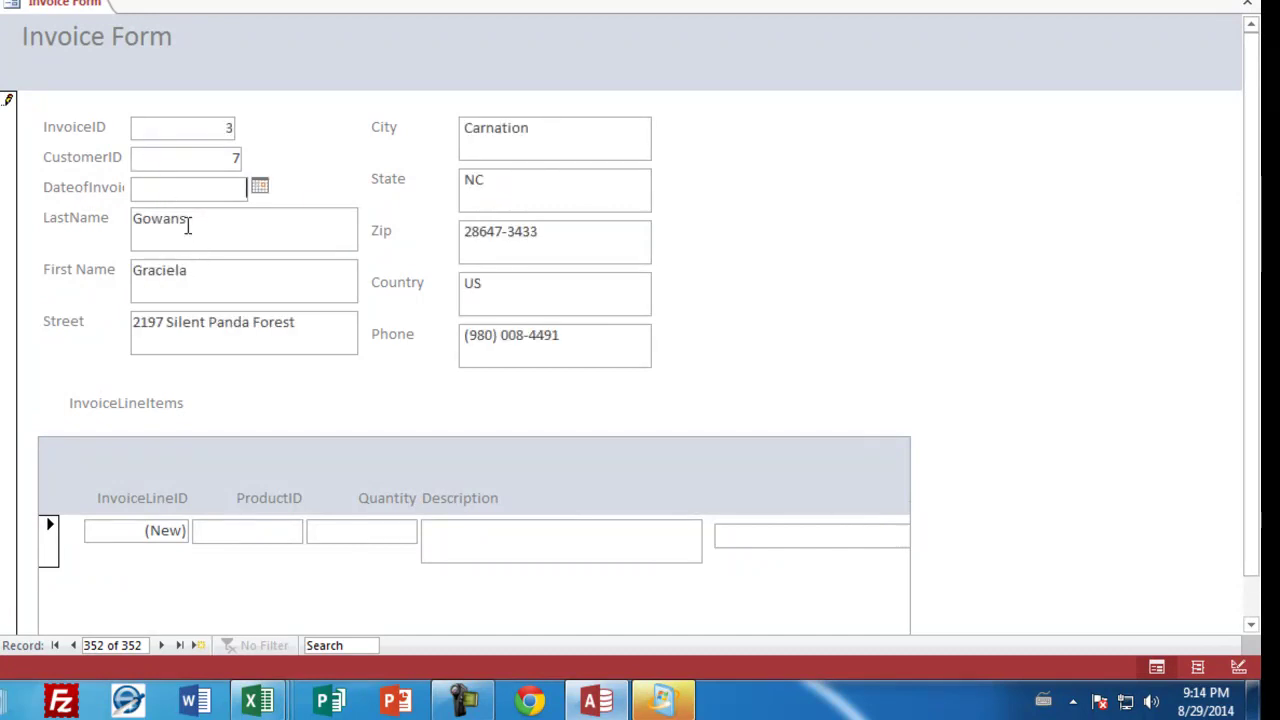
pyautogui.doubleClick(225, 157)
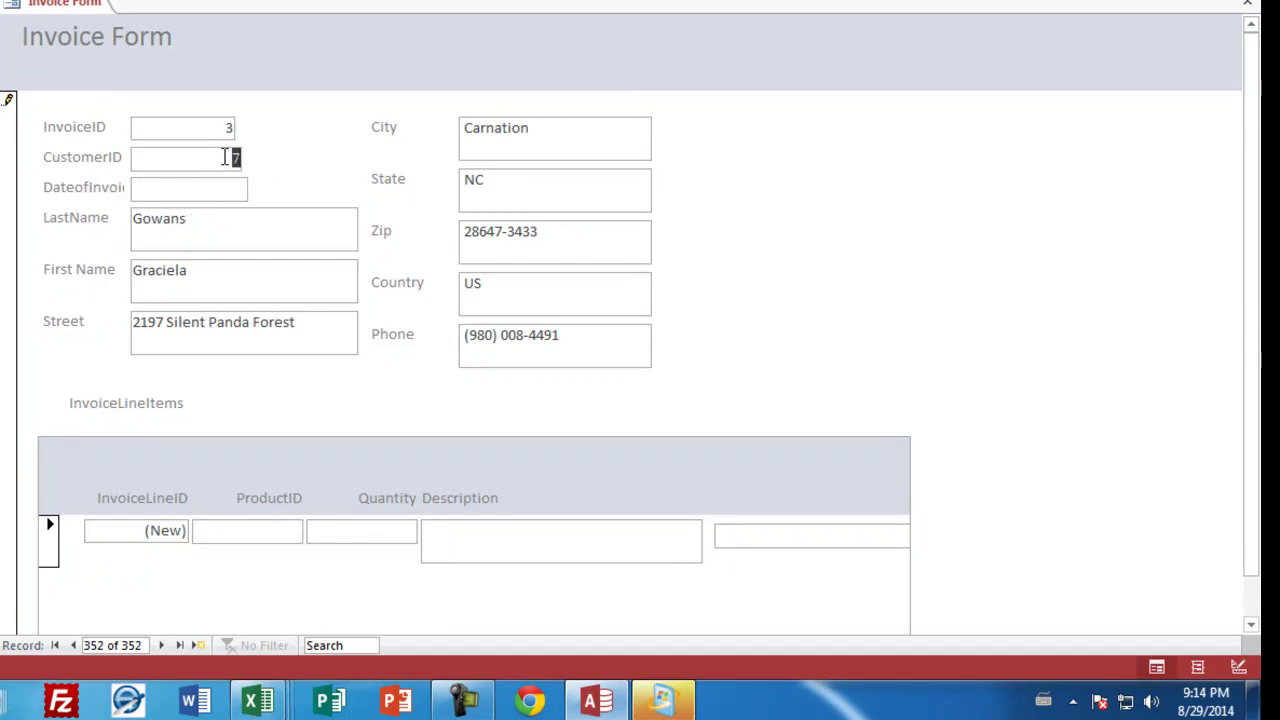
pyautogui.write('5')
pyautogui.press('Tab')
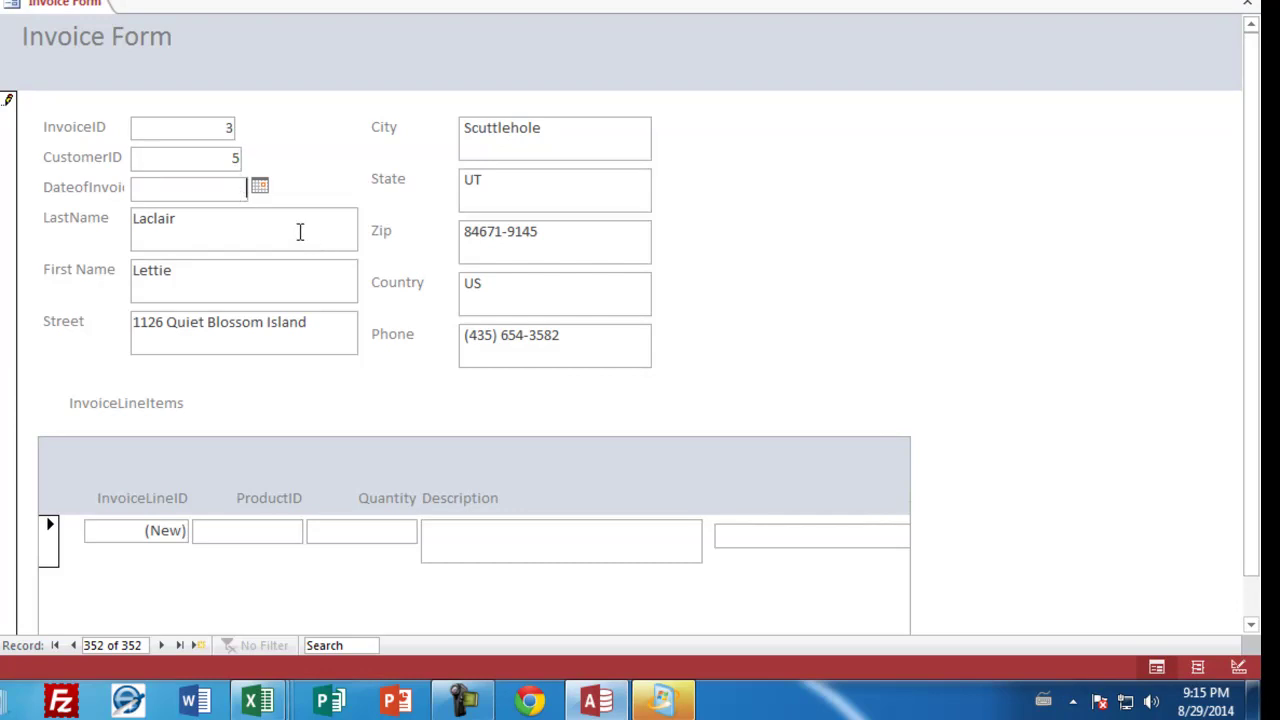
pyautogui.click(260, 186)
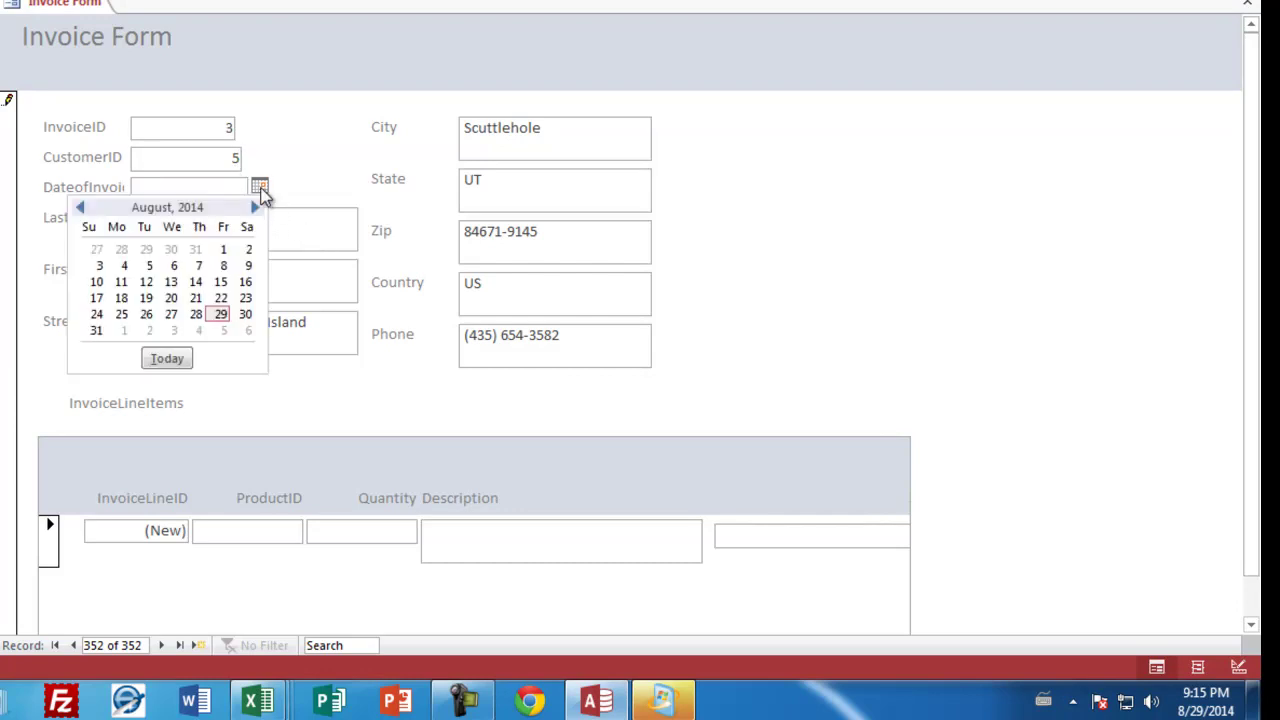
pyautogui.click(246, 315)
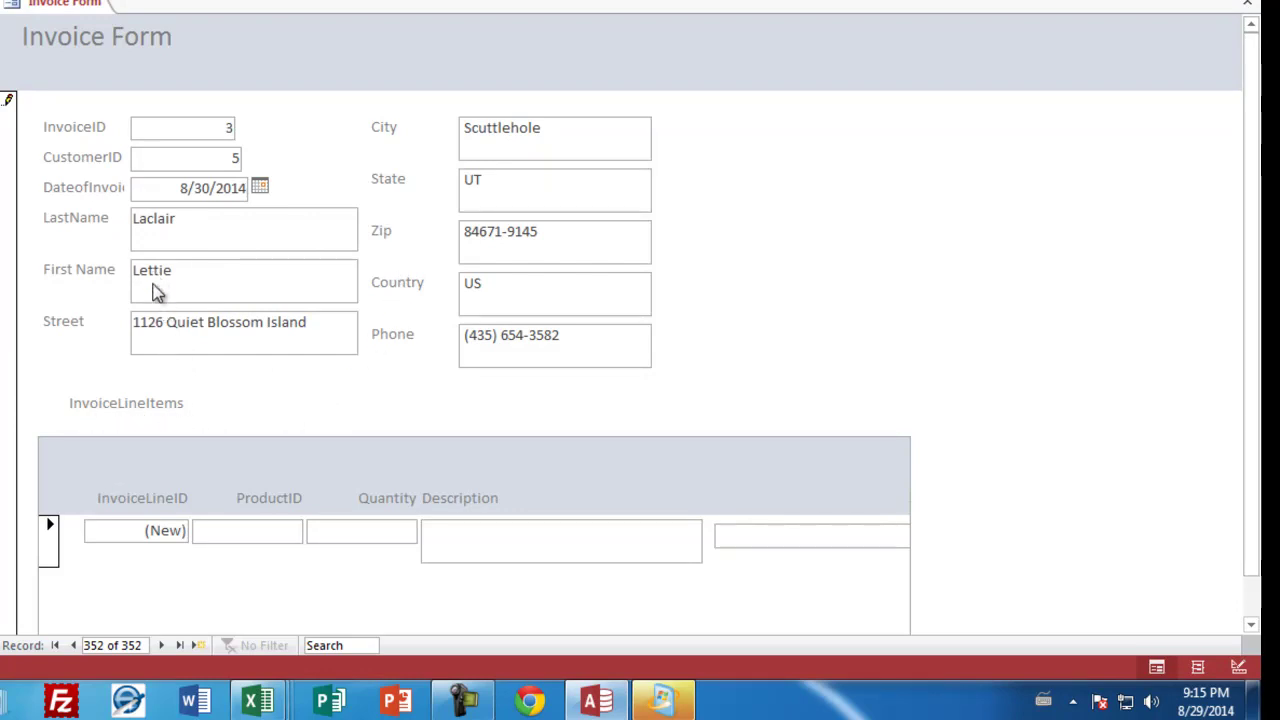
# Step: Add the first line item: ProductID 1 (1 Gal Muratic Acid), quantity 1
pyautogui.click(166, 532)
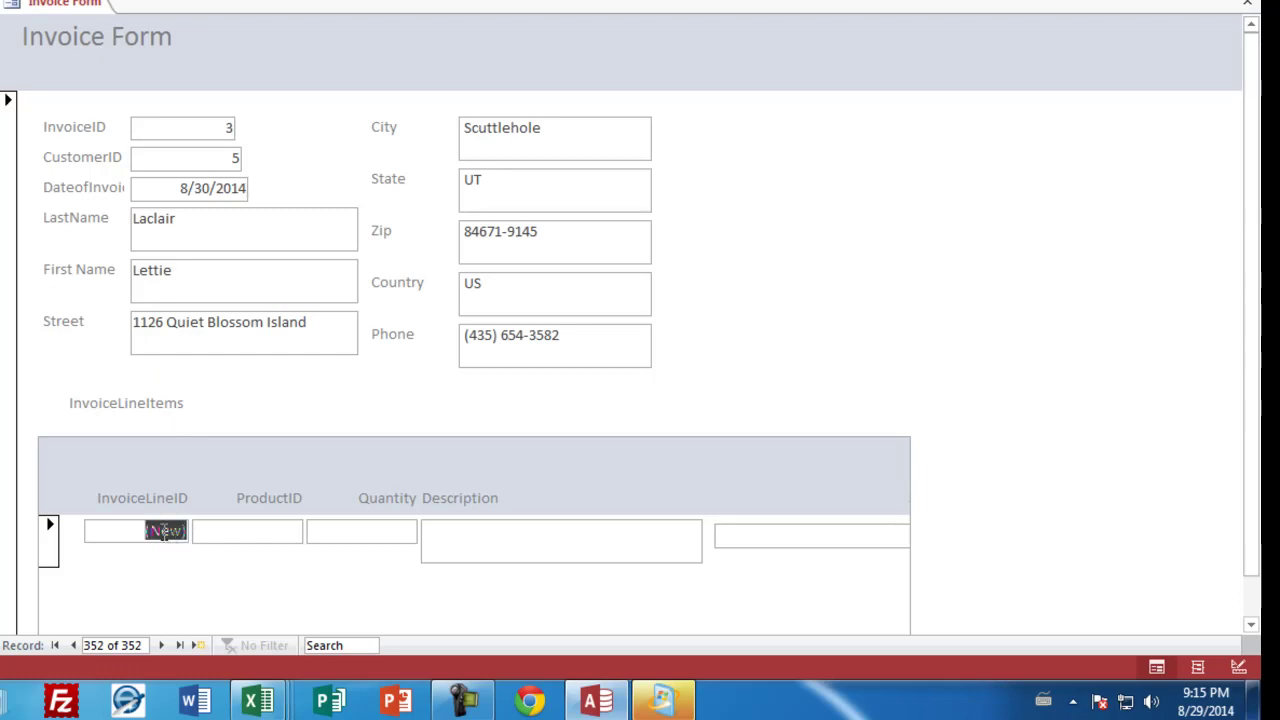
pyautogui.press('Tab')
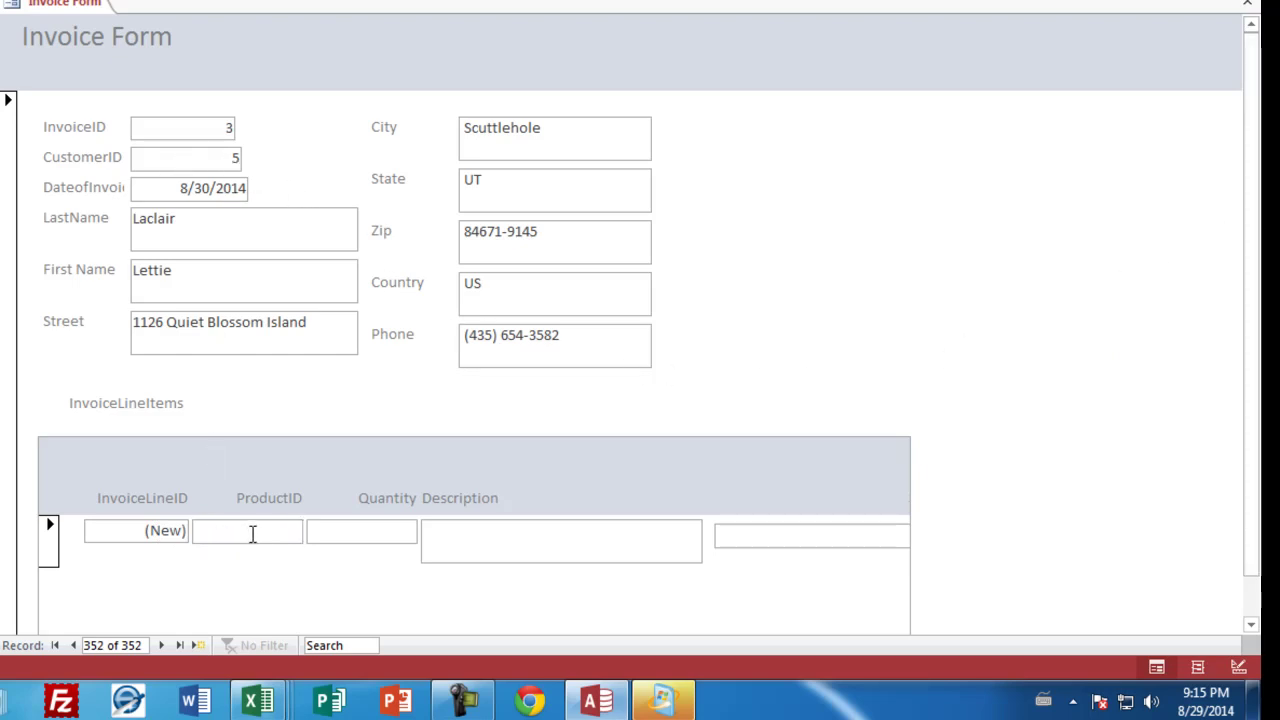
pyautogui.doubleClick(235, 158)
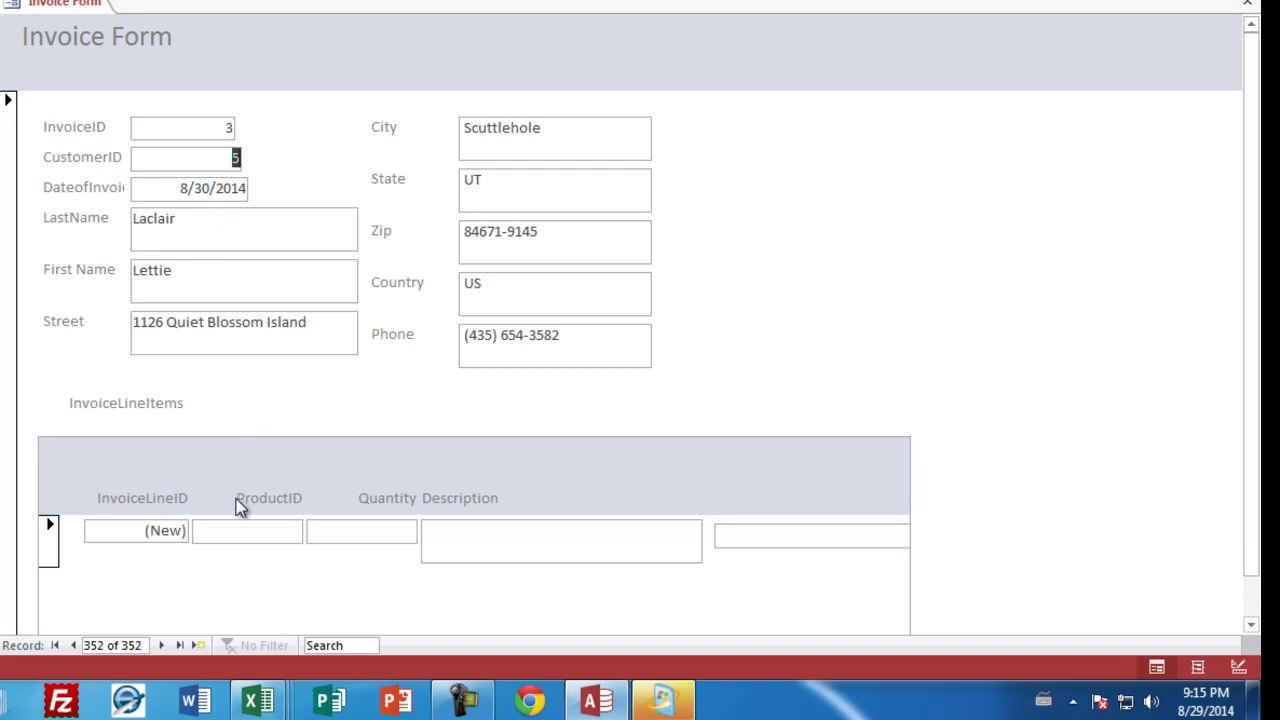
pyautogui.click(274, 533)
pyautogui.write('1')
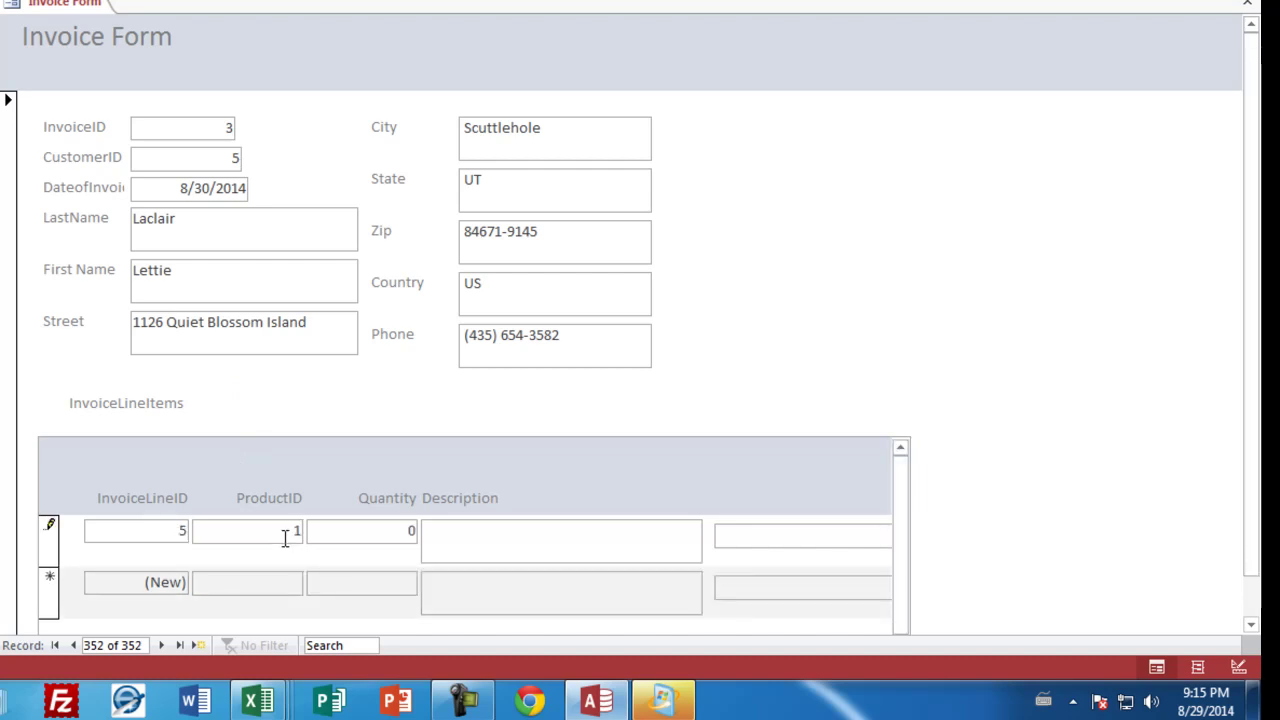
pyautogui.press('Tab')
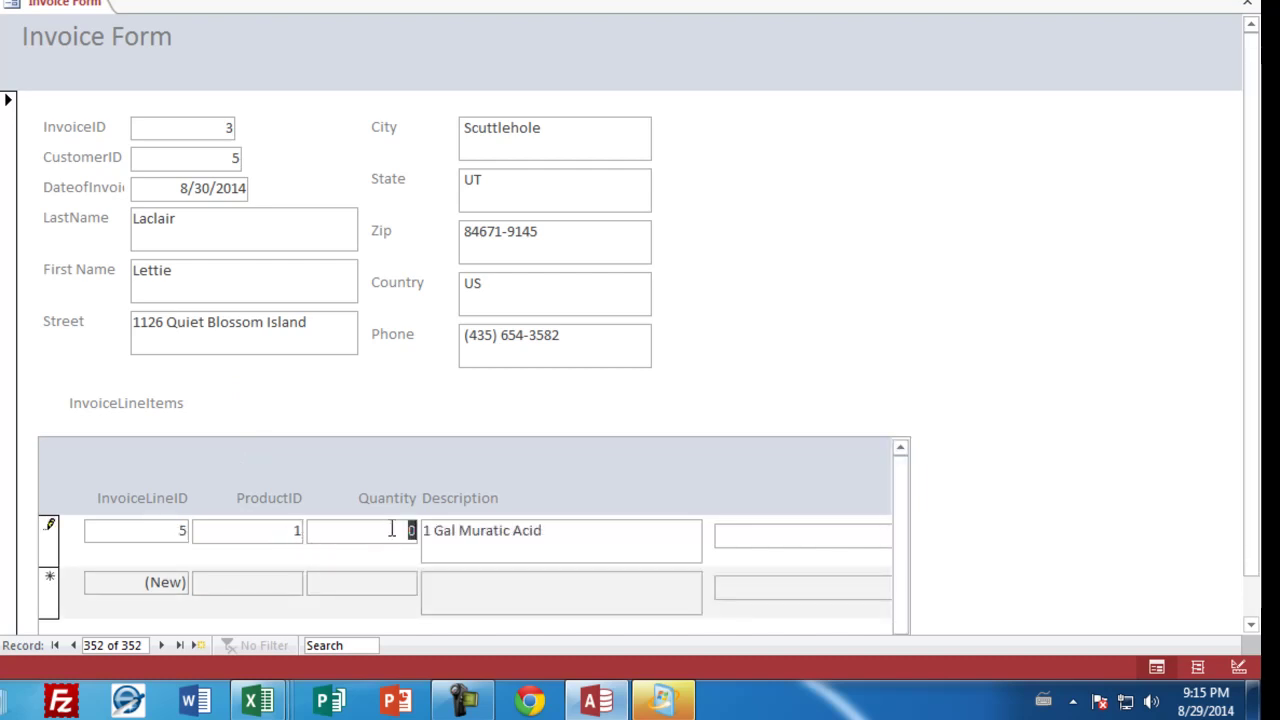
pyautogui.write('1')
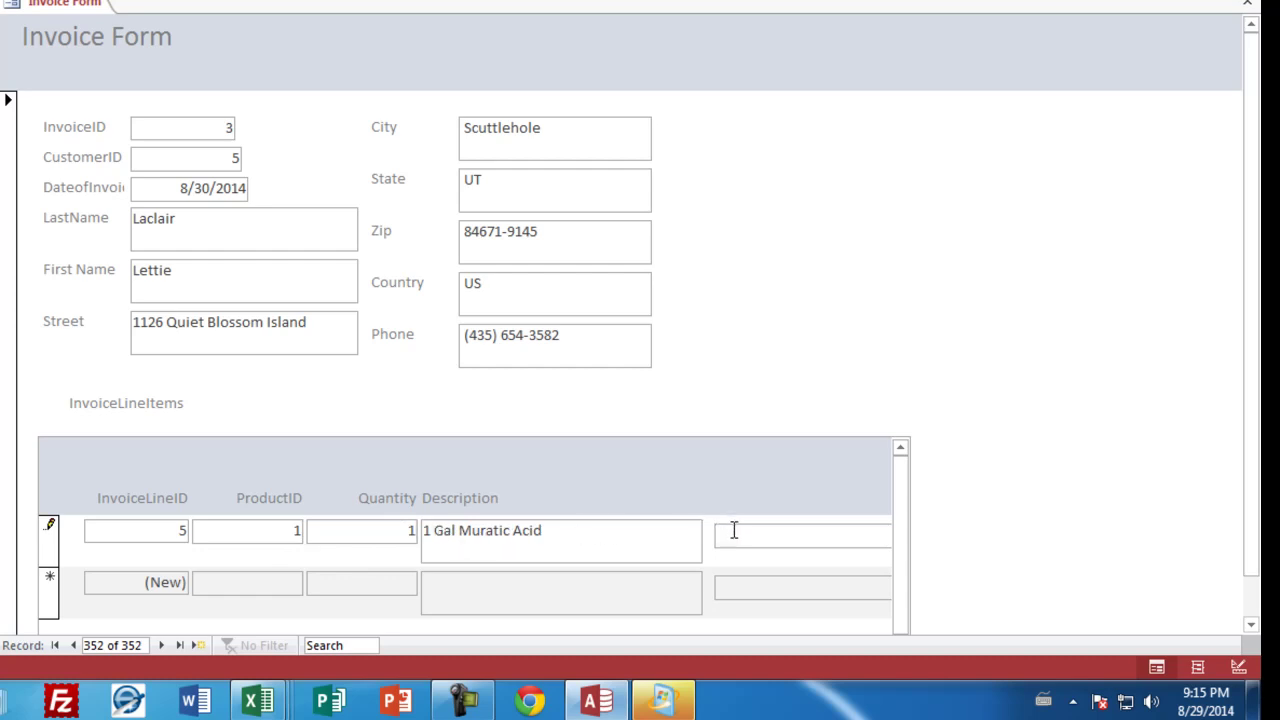
# Step: Add the second line item: ProductID 5 (AutoVac), quantity 1
pyautogui.click(265, 591)
pyautogui.write('5')
pyautogui.click(384, 584)
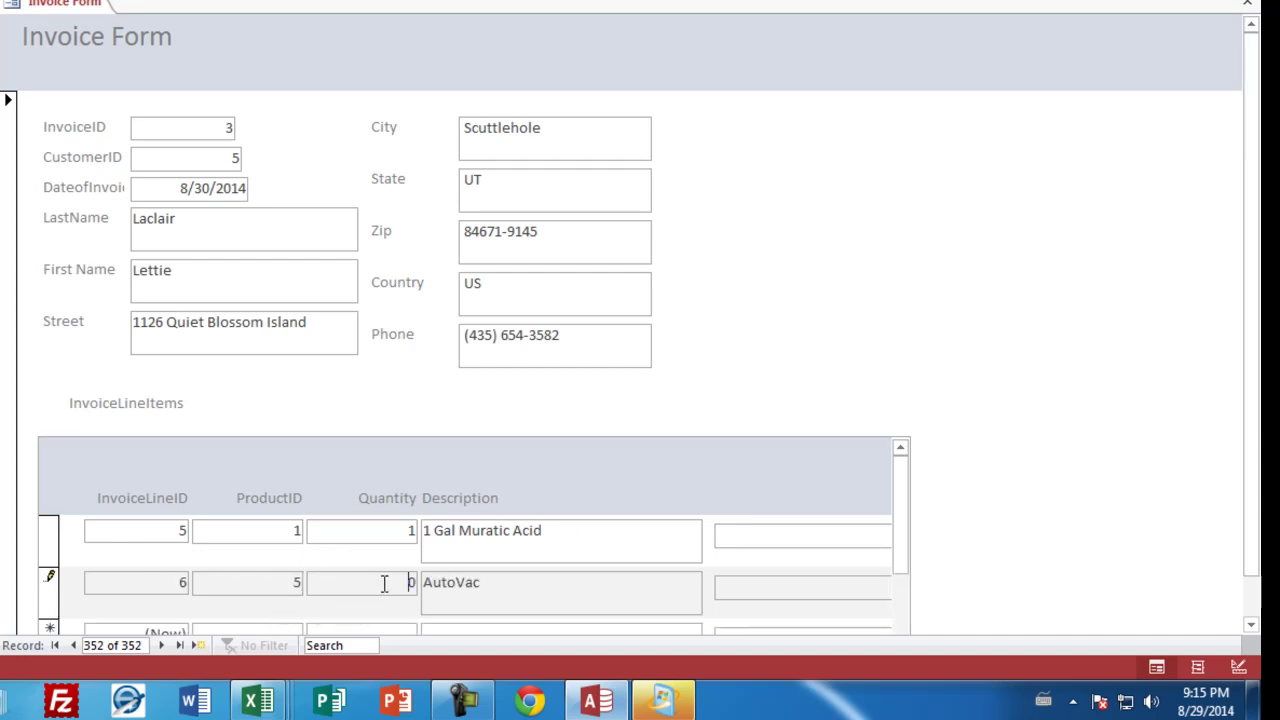
pyautogui.write('1')
pyautogui.moveTo(1255, 306); pyautogui.dragTo(1246, 414)
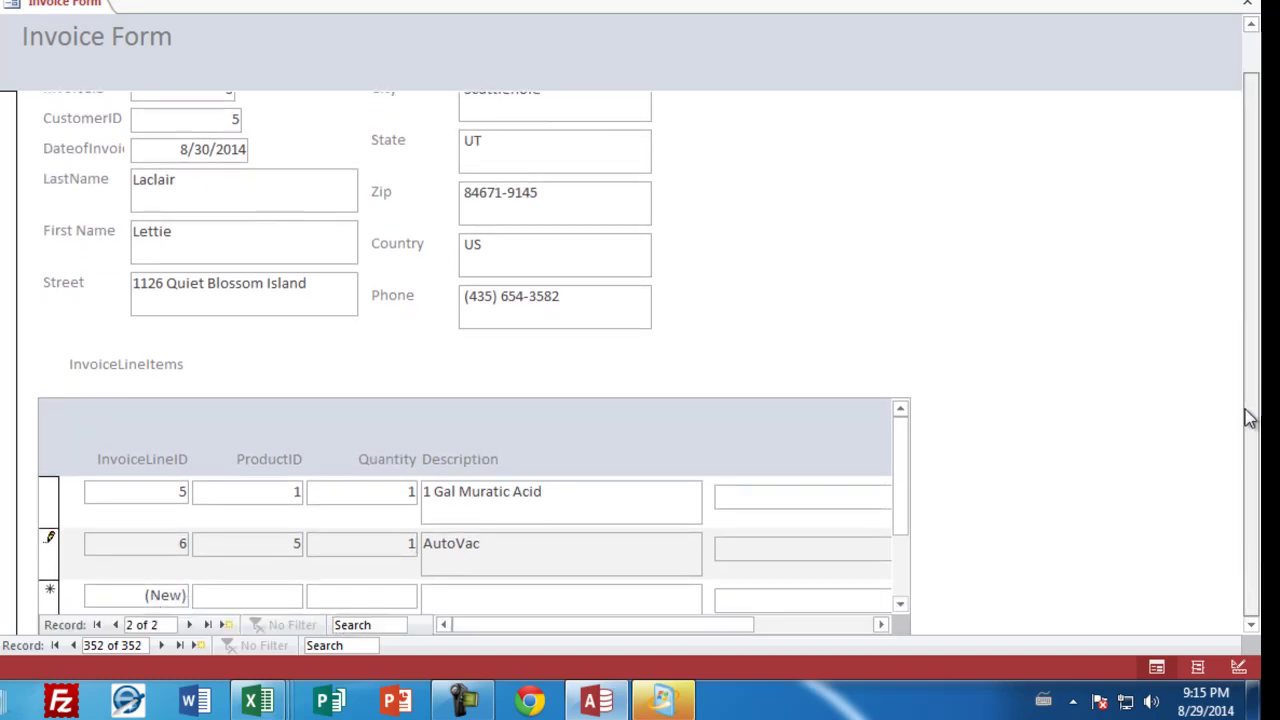
pyautogui.moveTo(689, 623); pyautogui.dragTo(347, 580)
# Step: Add the third item as ProductID 33 (correcting 51), then move to a blank invoice
pyautogui.click(280, 598)
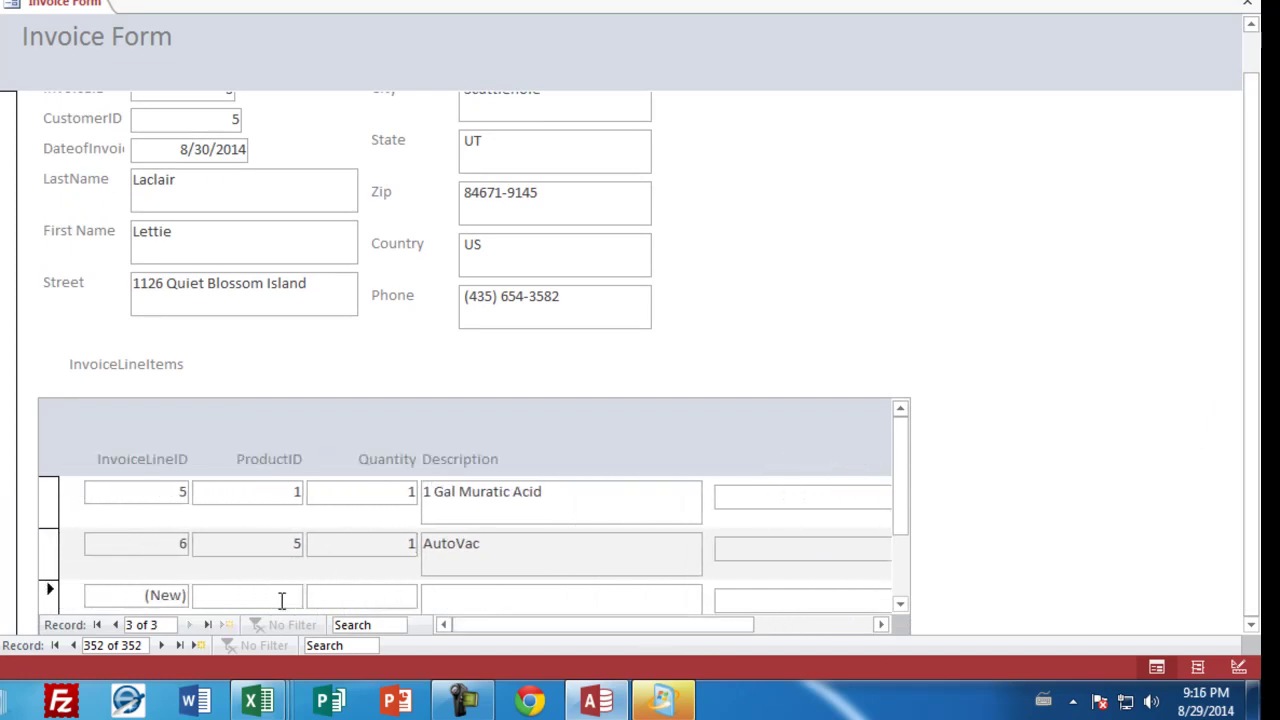
pyautogui.write('54')
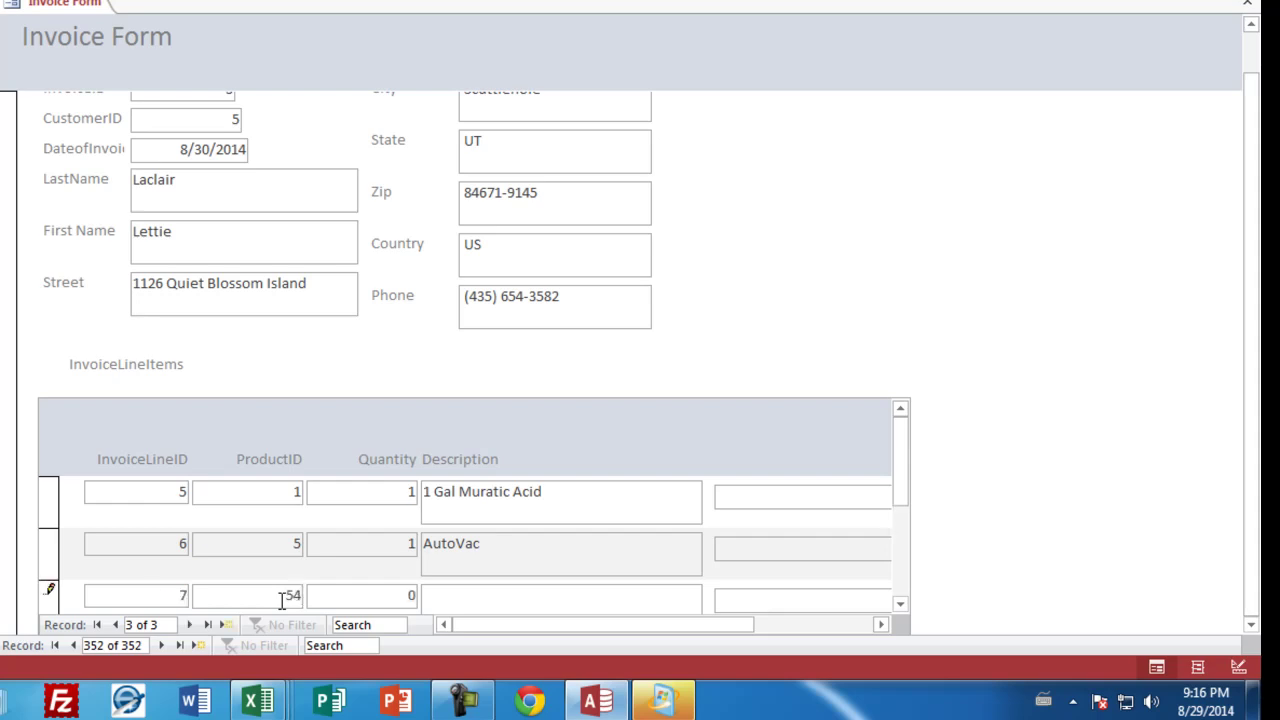
pyautogui.write('1')
pyautogui.press('Tab')
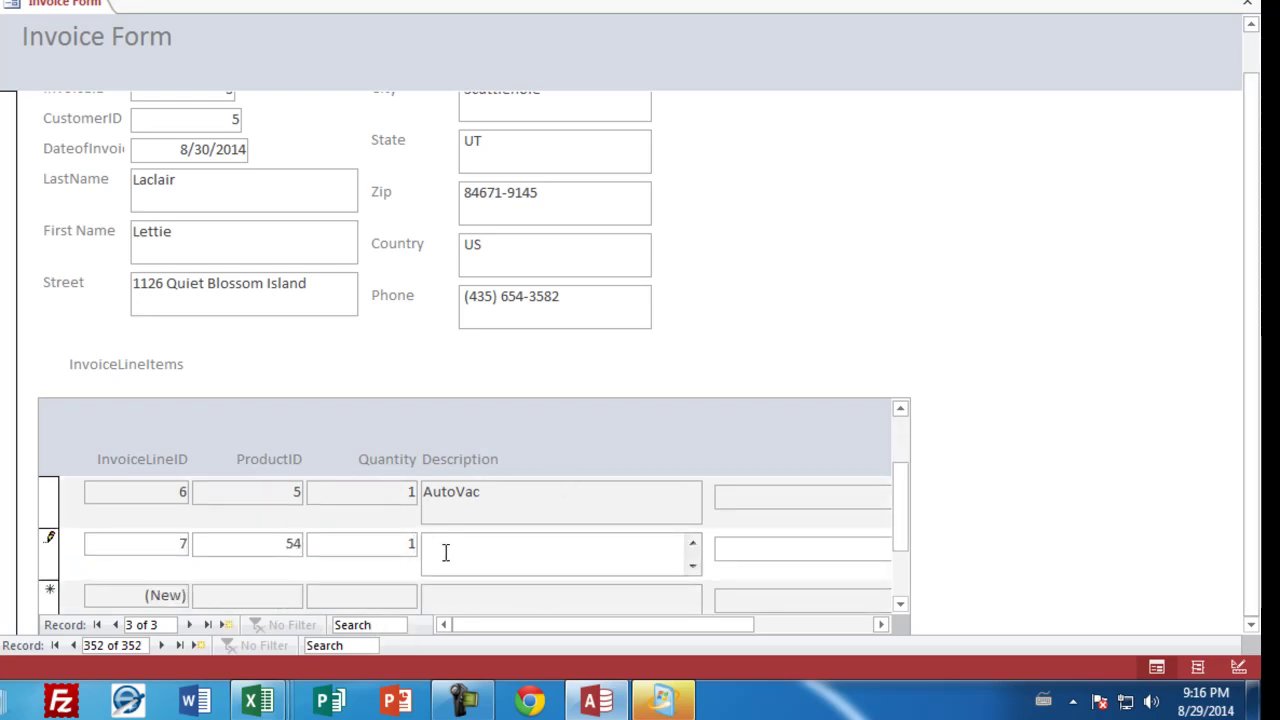
pyautogui.doubleClick(293, 541)
pyautogui.write('33')
pyautogui.press('Tab')
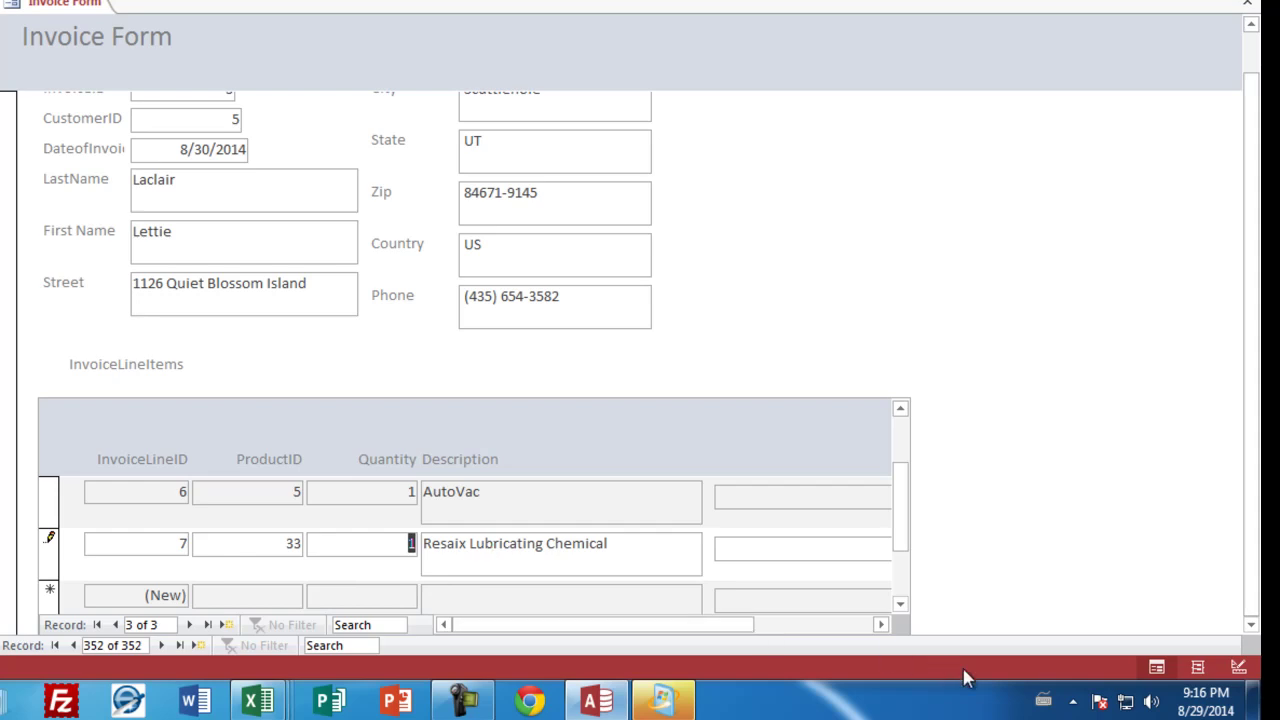
pyautogui.moveTo(905, 530); pyautogui.dragTo(905, 503)
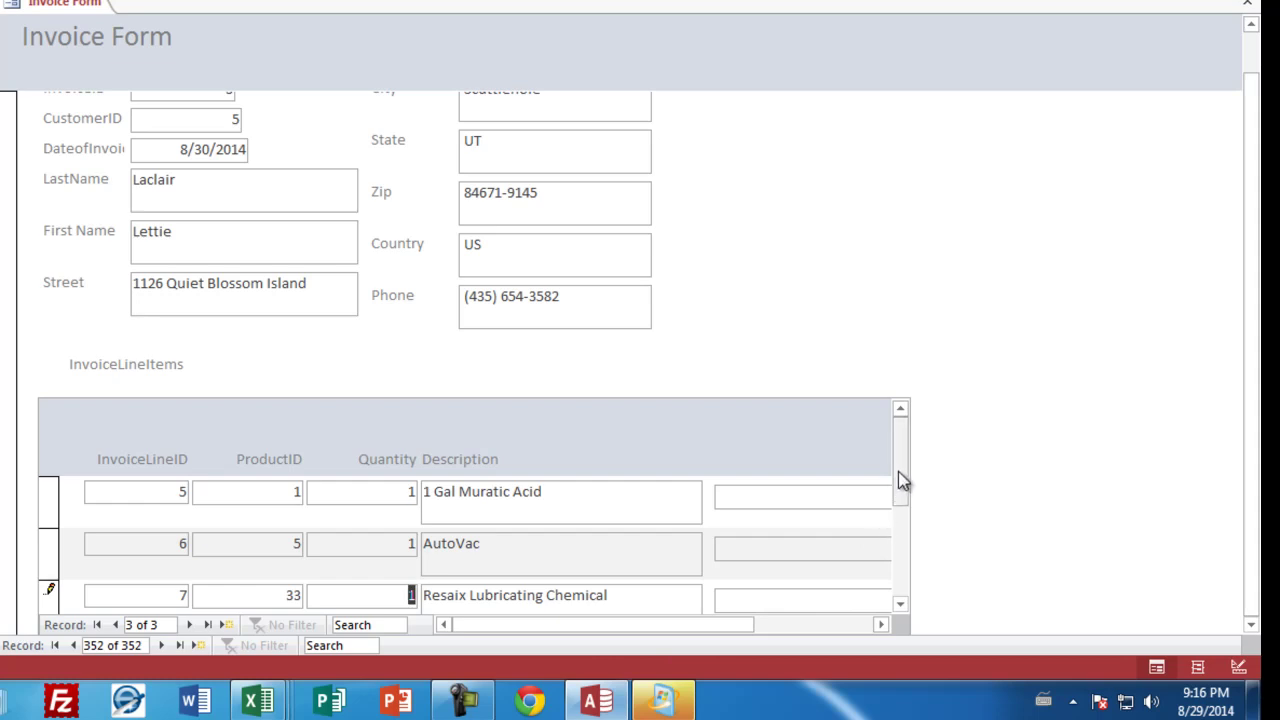
pyautogui.click(165, 646)
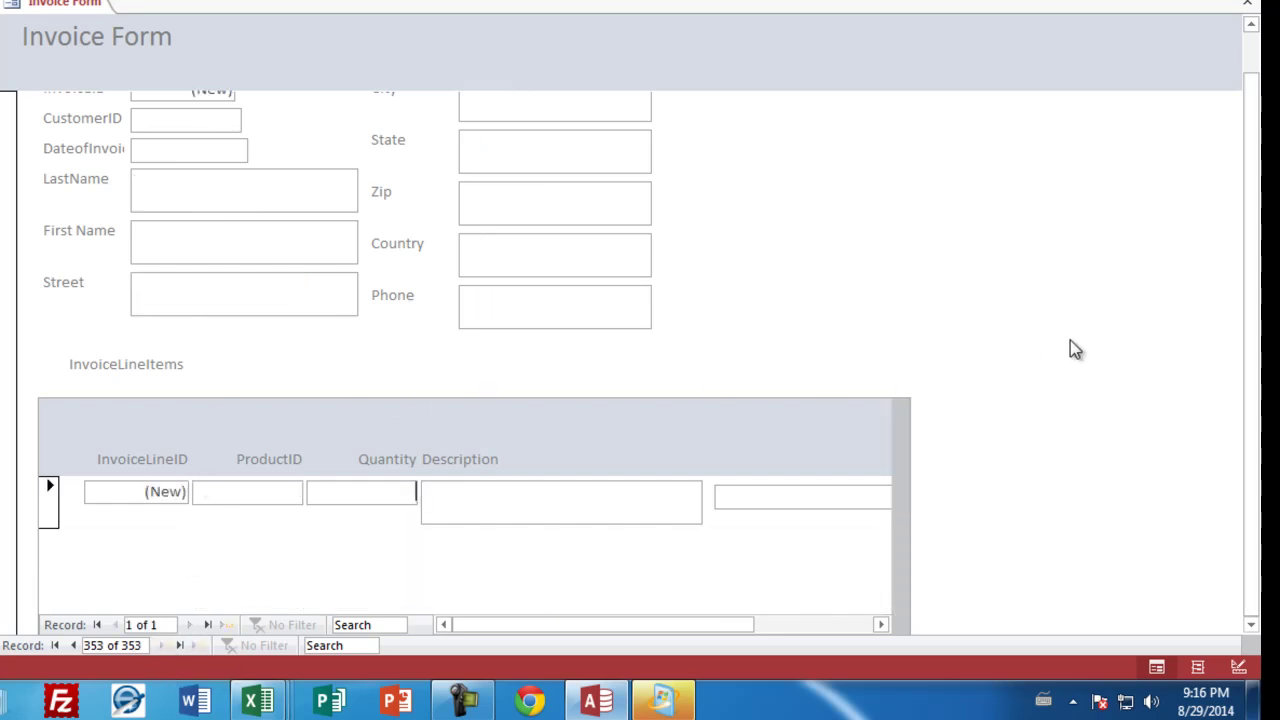
# Step: Close Invoice Form and open the Invoice table
pyautogui.scroll(2, 1245, 294)
pyautogui.rightClick(44, 6)
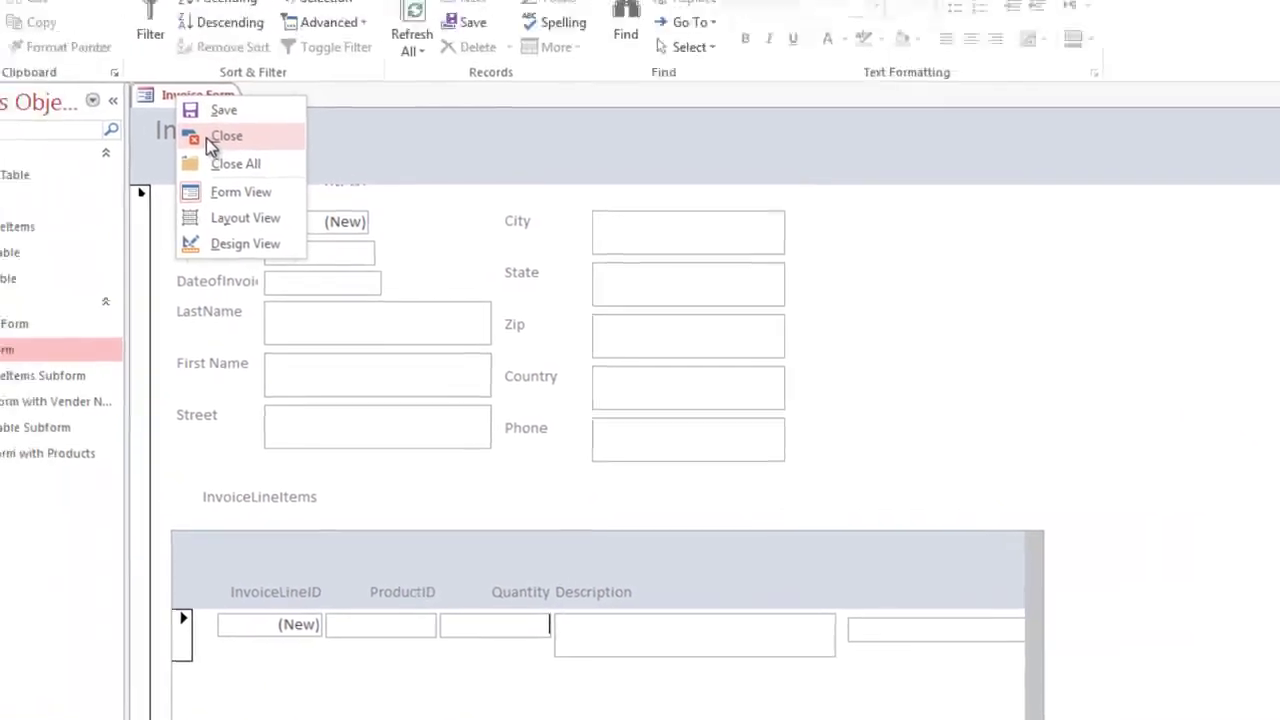
pyautogui.click(80, 42)
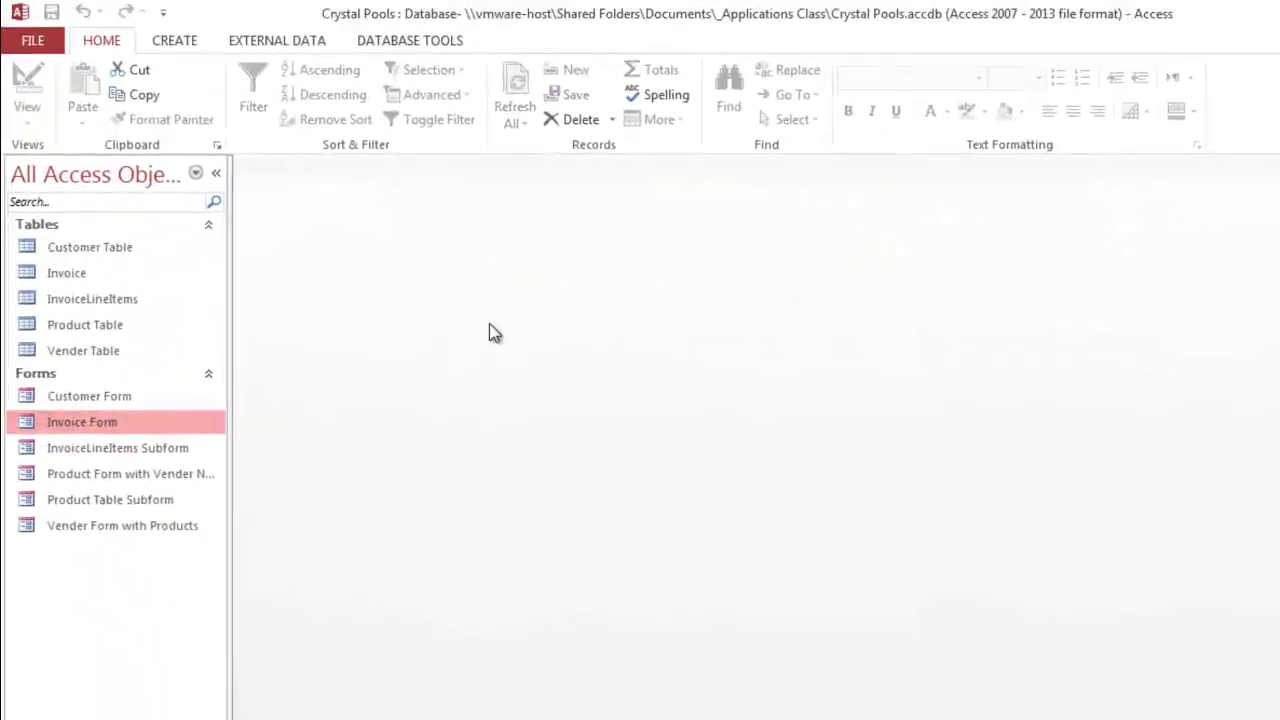
pyautogui.doubleClick(64, 274)
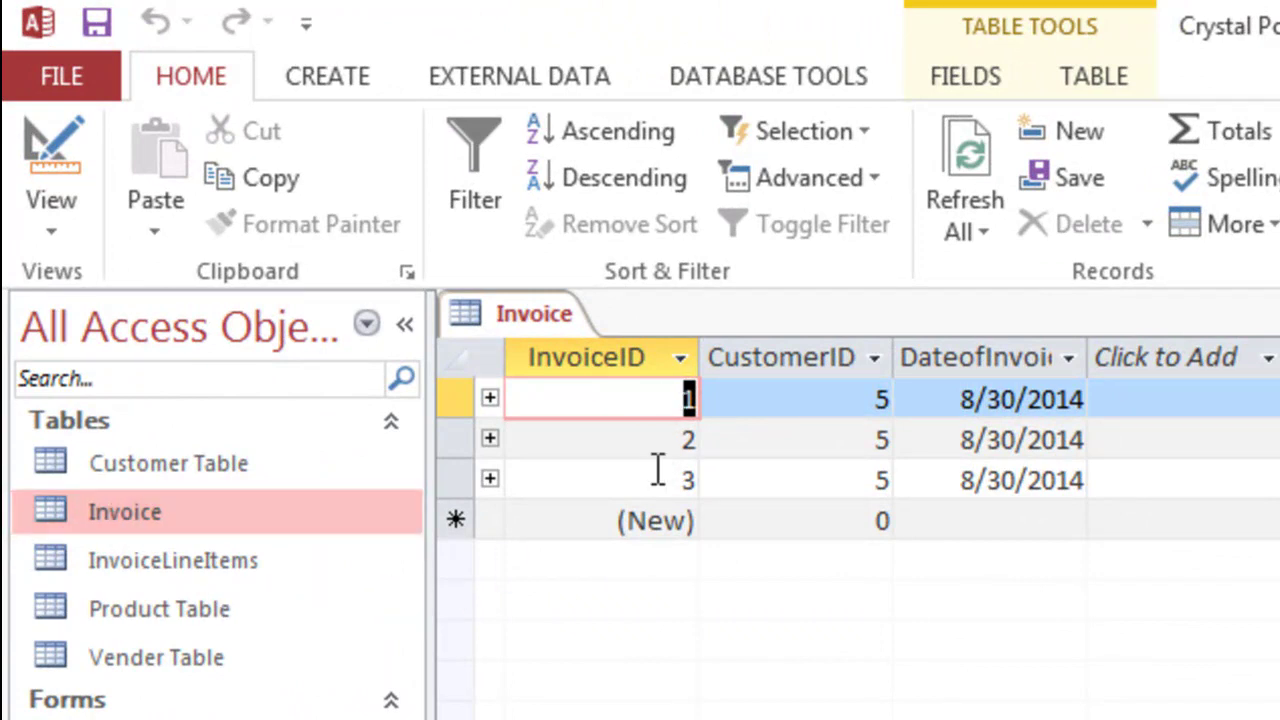
# Step: Expand the newest invoice's line items, open InvoiceLineItems, and reopen Invoice Form
pyautogui.click(490, 478)
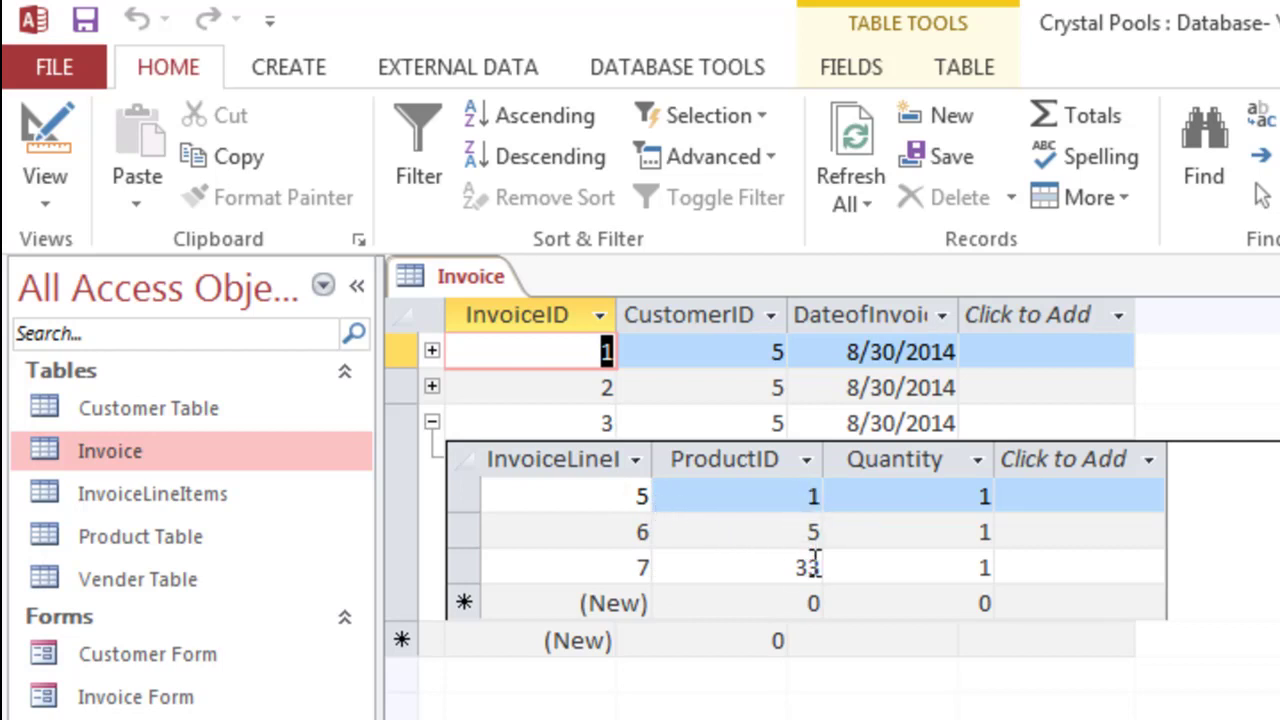
pyautogui.click(766, 496)
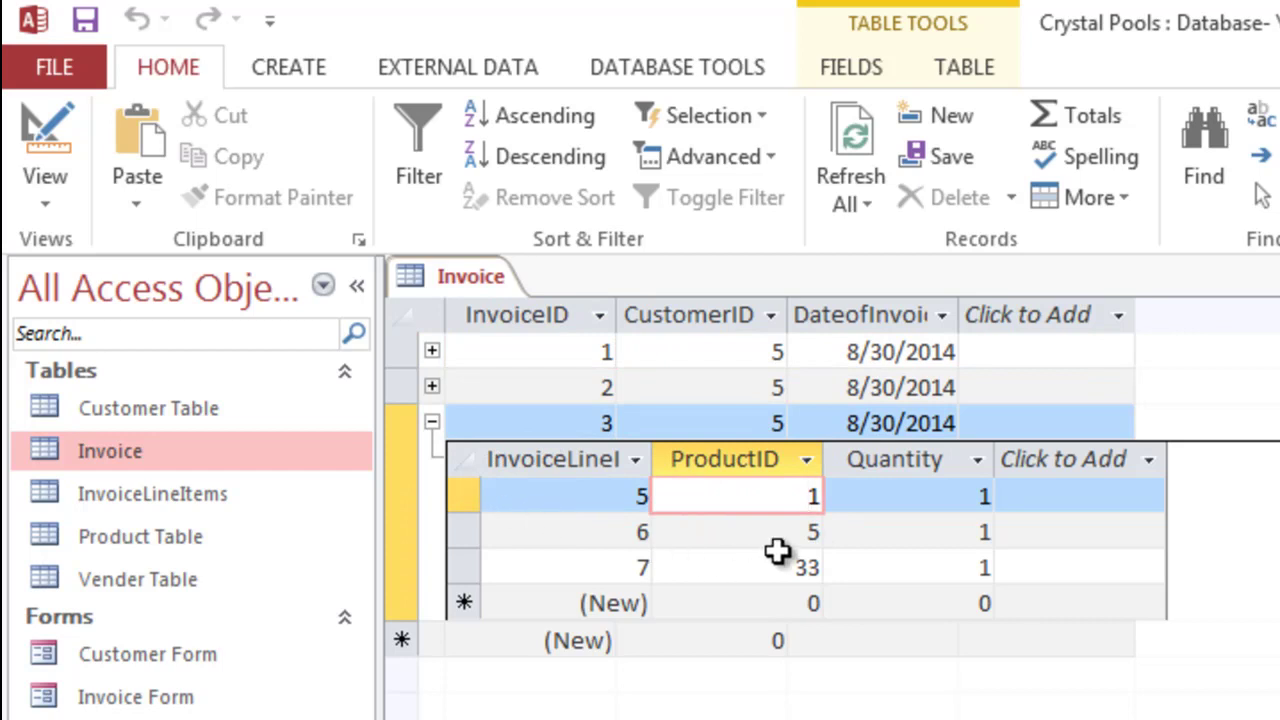
pyautogui.doubleClick(159, 492)
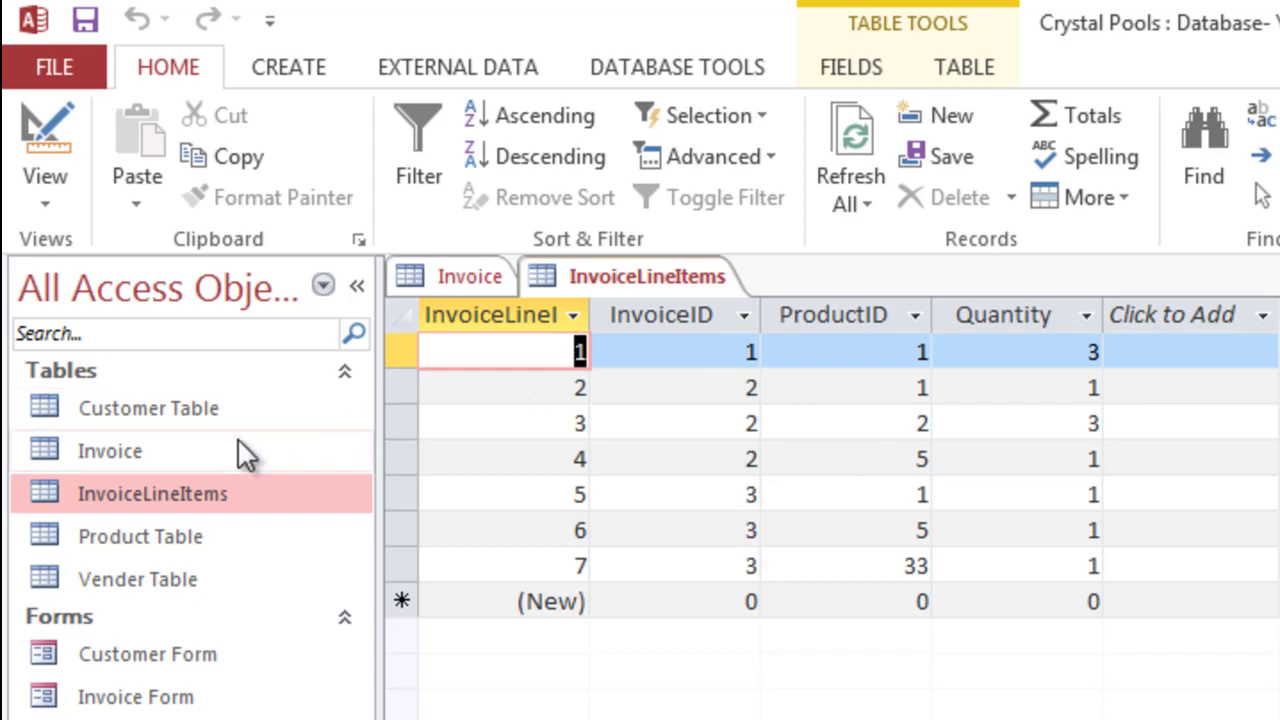
pyautogui.doubleClick(168, 700)
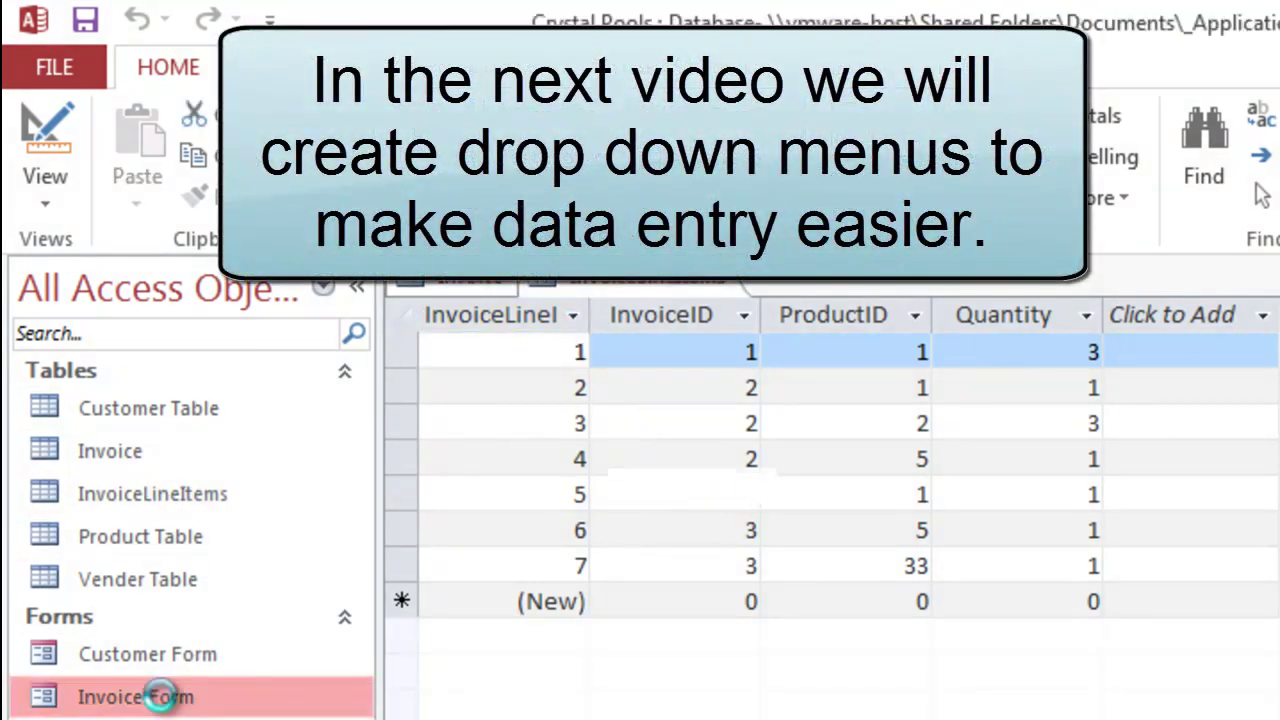